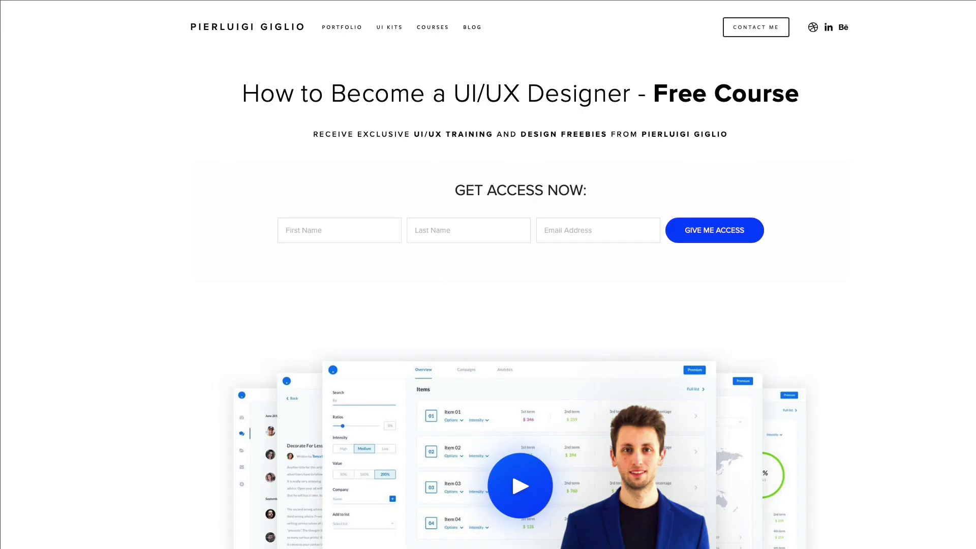
Step: Look through the free UI/UX course landing page, from the sign-up form down to the example source files
scroll(488, 275, down, 10)
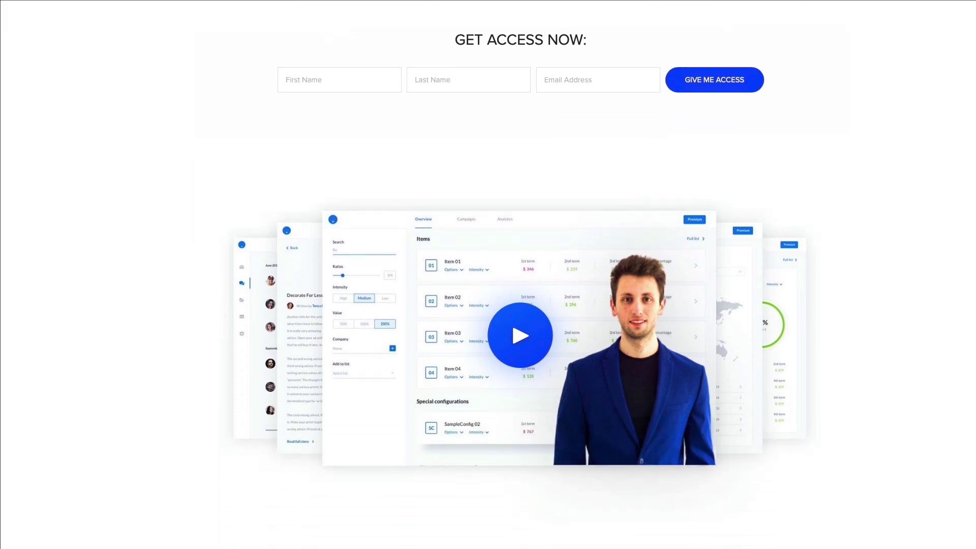
scroll(488, 275, down, 7)
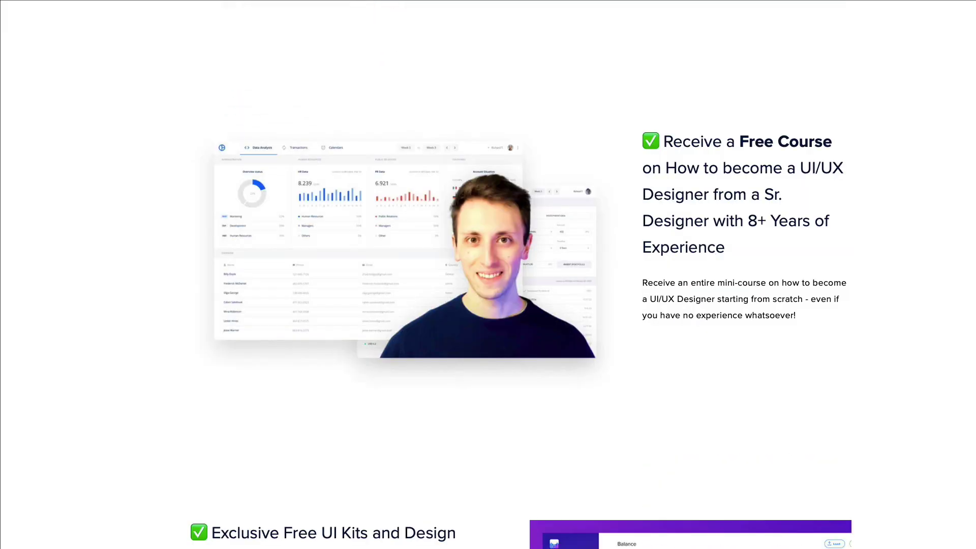
scroll(488, 274, down, 4)
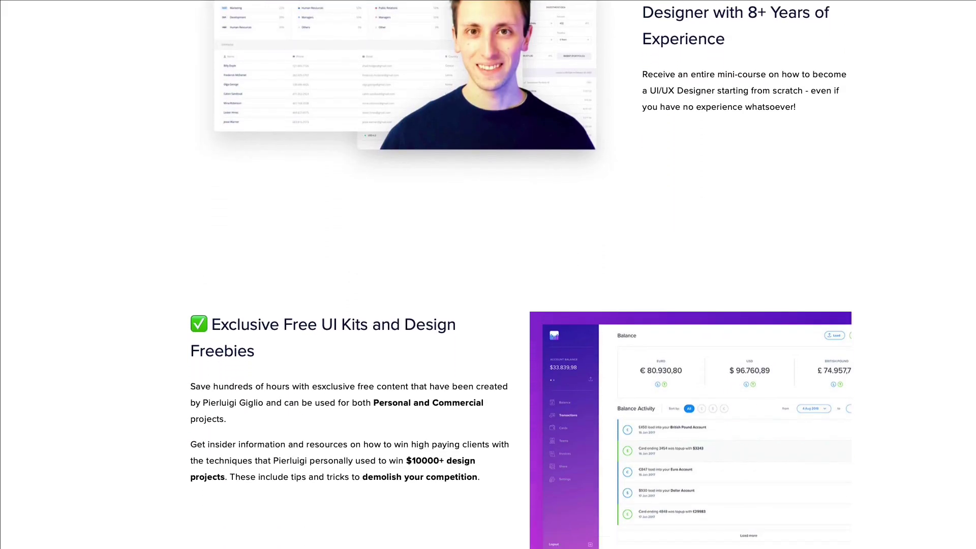
scroll(488, 275, down, 8)
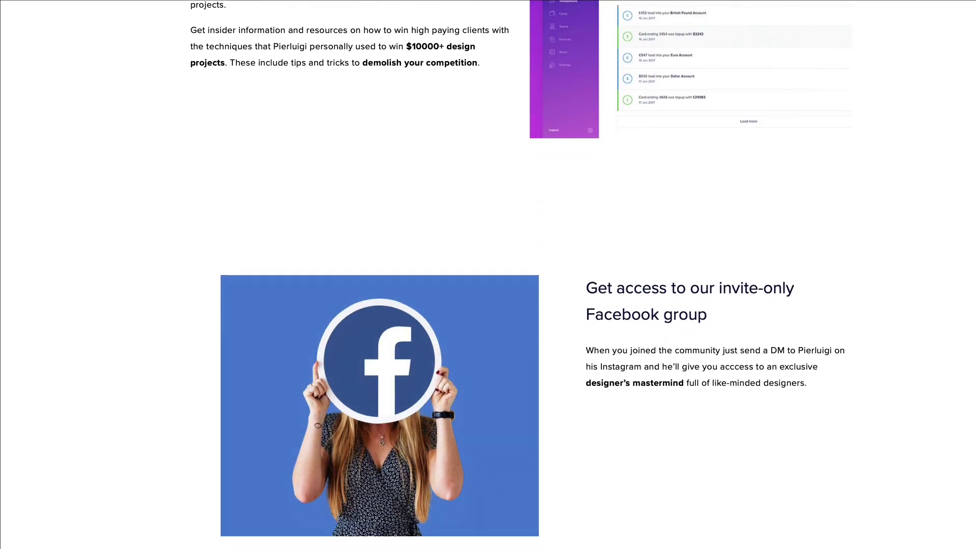
scroll(488, 274, down, 12)
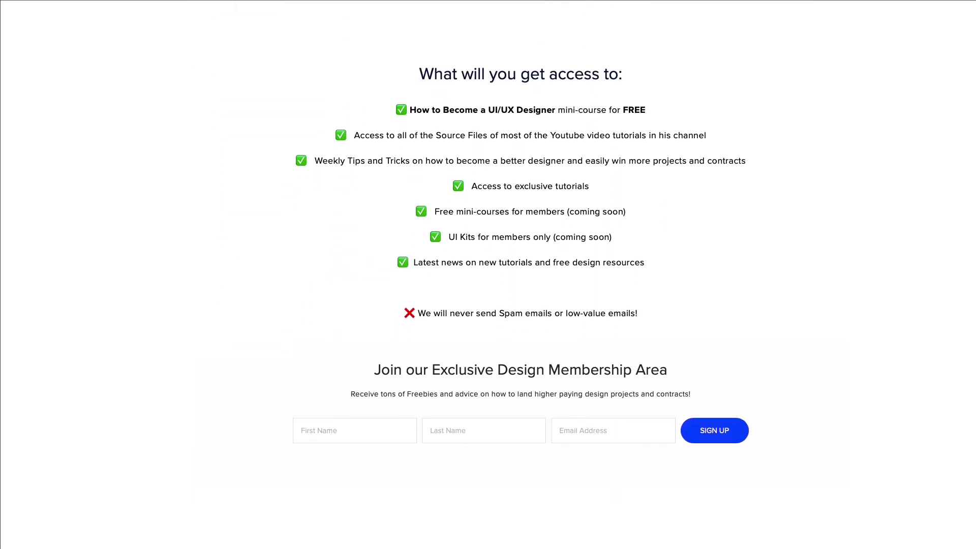
scroll(488, 275, down, 7)
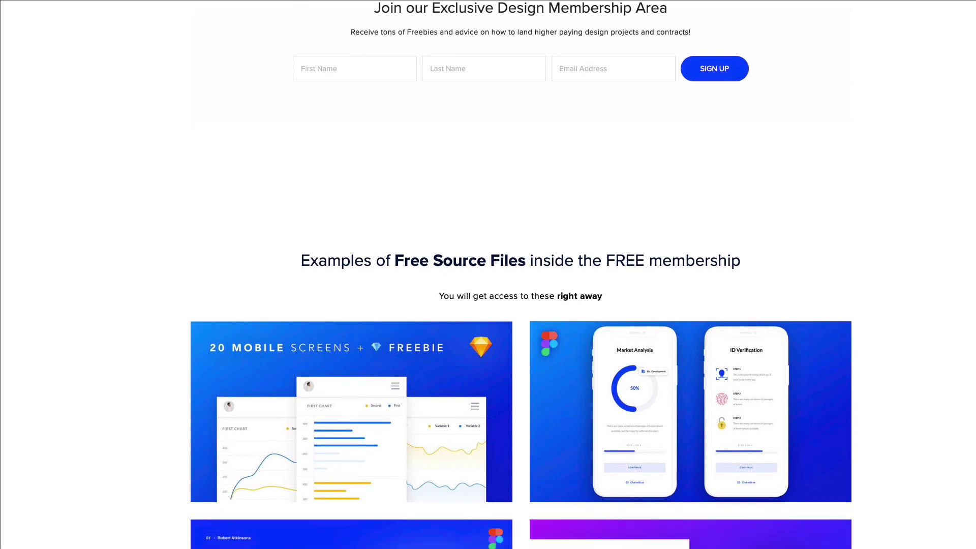
scroll(488, 275, down, 7)
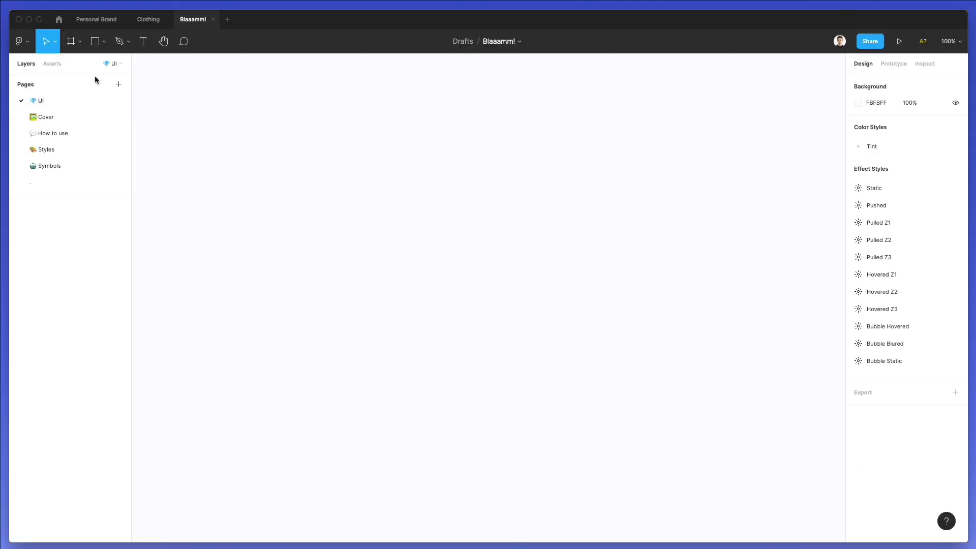
Step: Create a 1440 × 1024 Desktop frame on the UI page and rename it 1
click(74, 45)
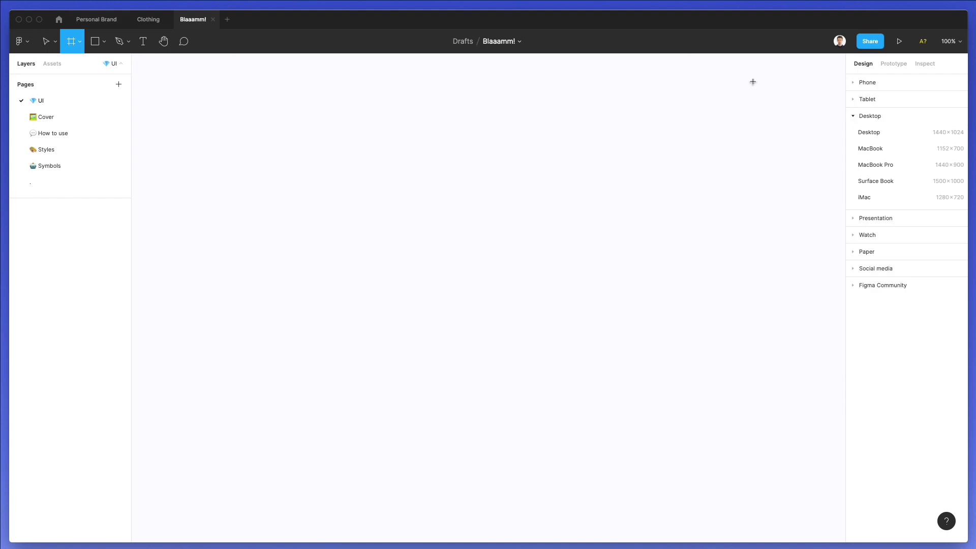
click(877, 136)
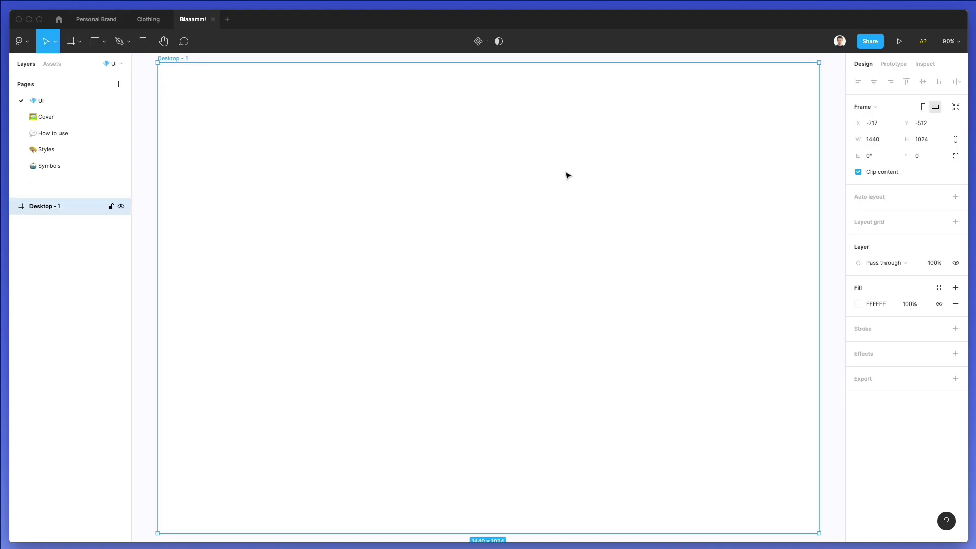
double_click(54, 208)
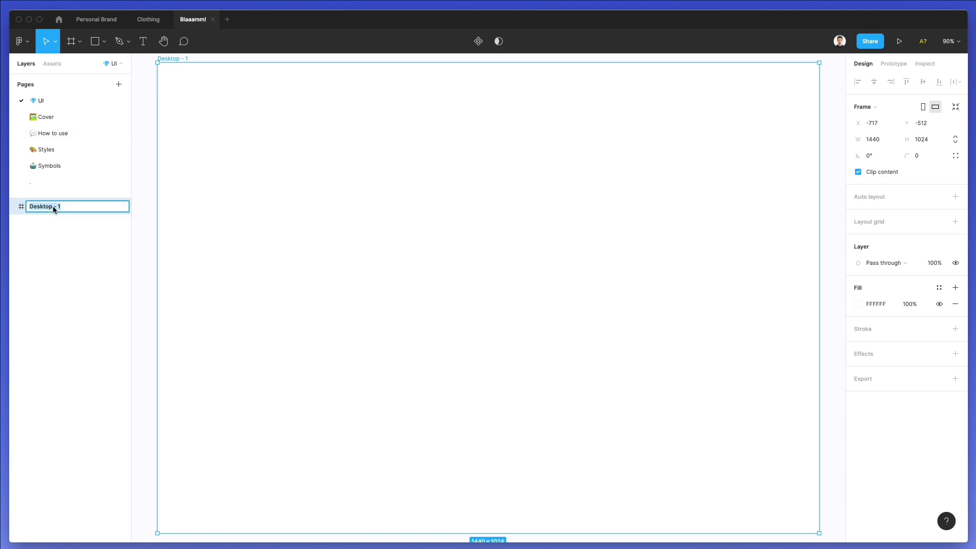
text(1)
key(Return)
scroll(282, 143, down, 2)
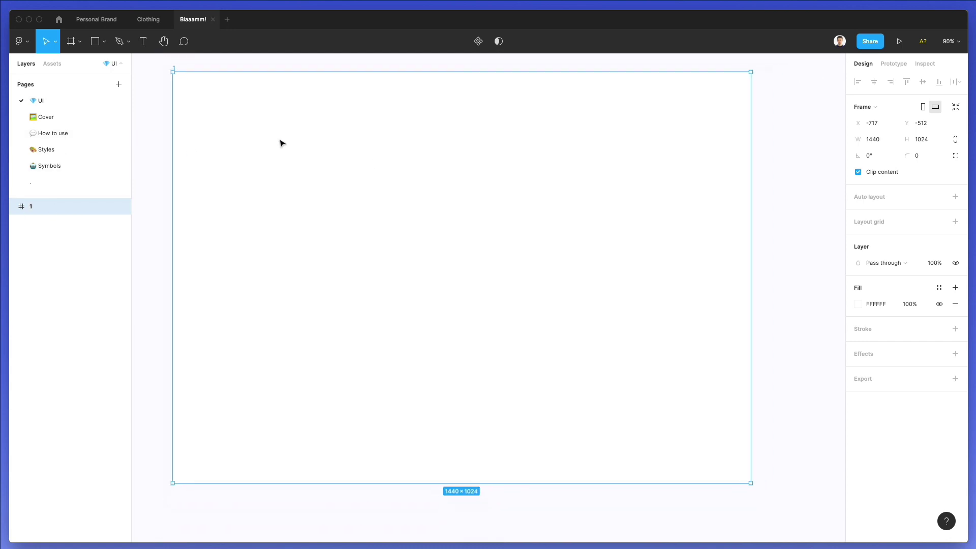
Step: Add the text "Inizio" in the upper-left area of the frame and set its font to Montserrat
key(t)
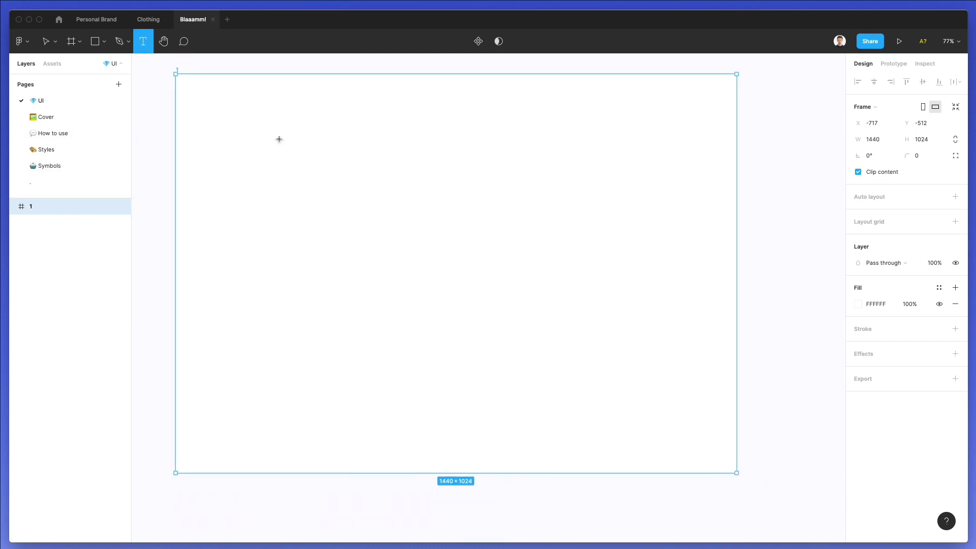
click(224, 117)
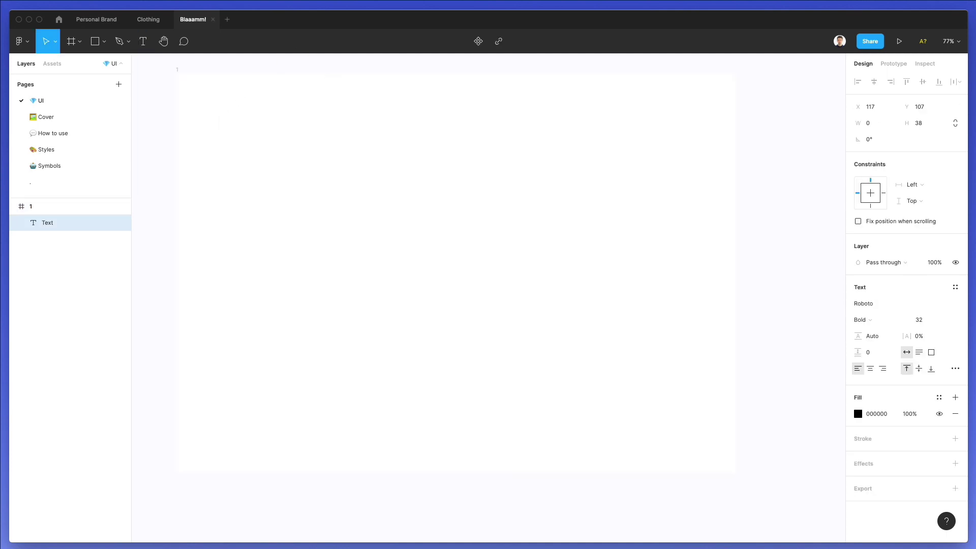
text(Inizio)
key(super+a)
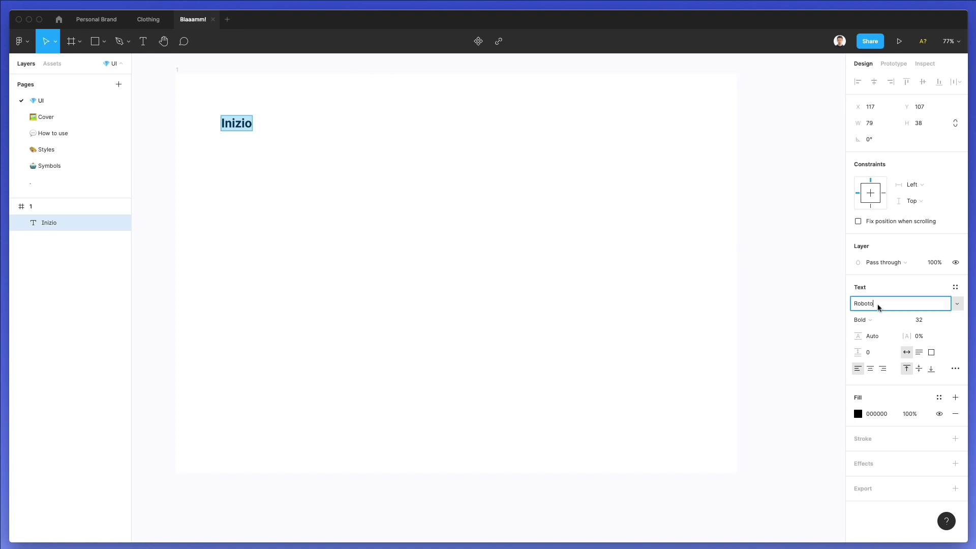
click(877, 306)
text(Montserrat)
key(Return)
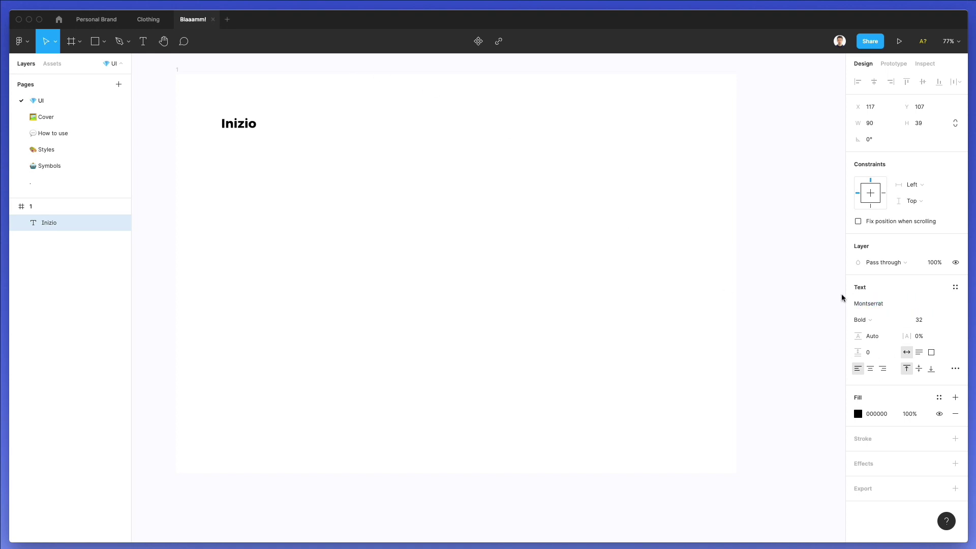
Step: Move the Inizio logo text closer to the frame's upper-left corner and fine-tune its horizontal position
drag(243, 129, 221, 106)
scroll(208, 103, down, 1)
scroll(207, 103, up, 5)
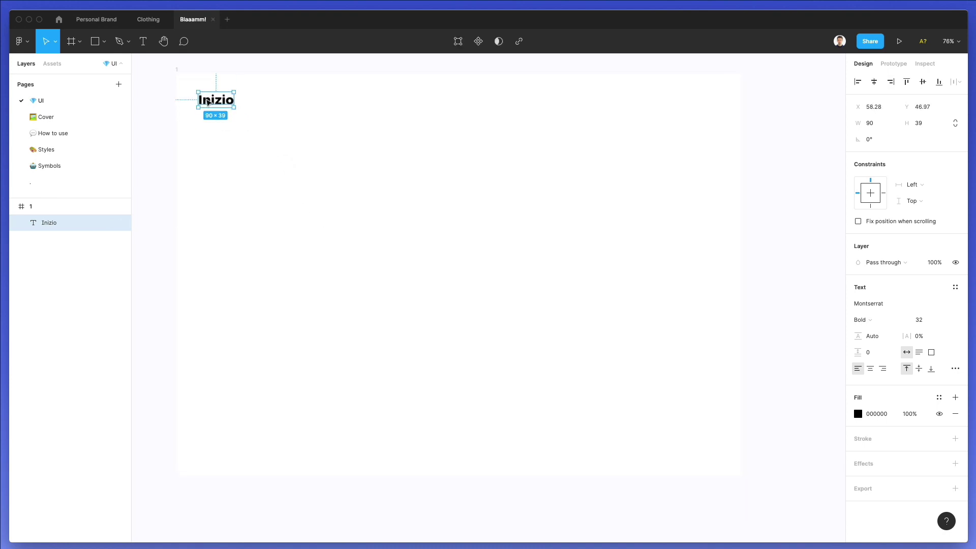
scroll(207, 103, up, 3)
scroll(243, 152, up, 3)
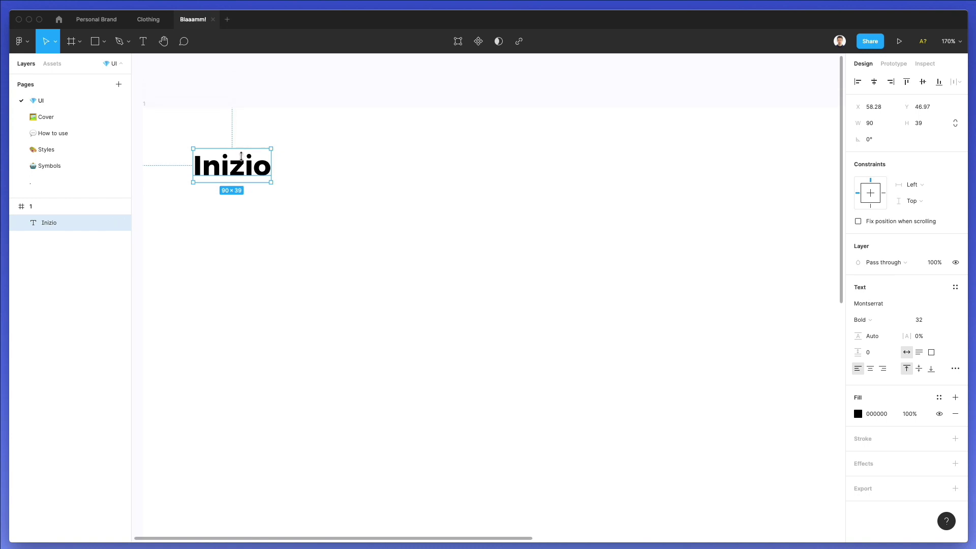
drag(243, 163, 253, 166)
click(377, 192)
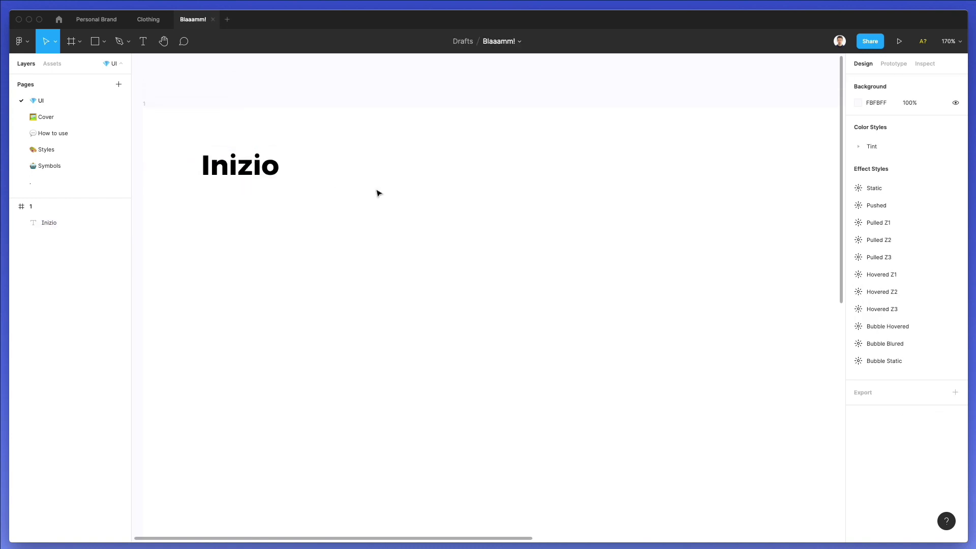
Step: Place a copy of the Inizio text level with the original, at about X 536 in the header
scroll(379, 193, down, 3)
scroll(378, 193, down, 1)
scroll(377, 192, right, 3)
scroll(378, 192, down, 1)
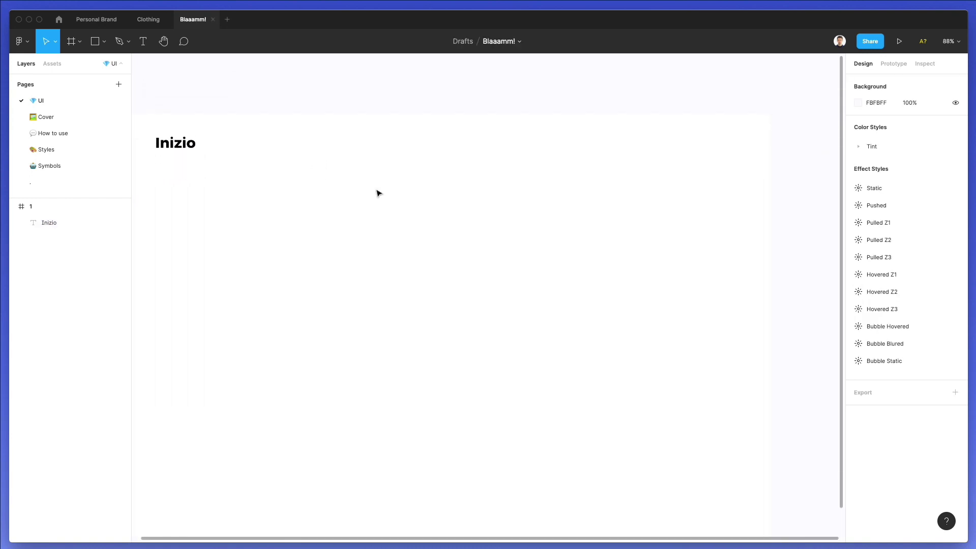
scroll(378, 193, left, 1)
drag(210, 143, 420, 144)
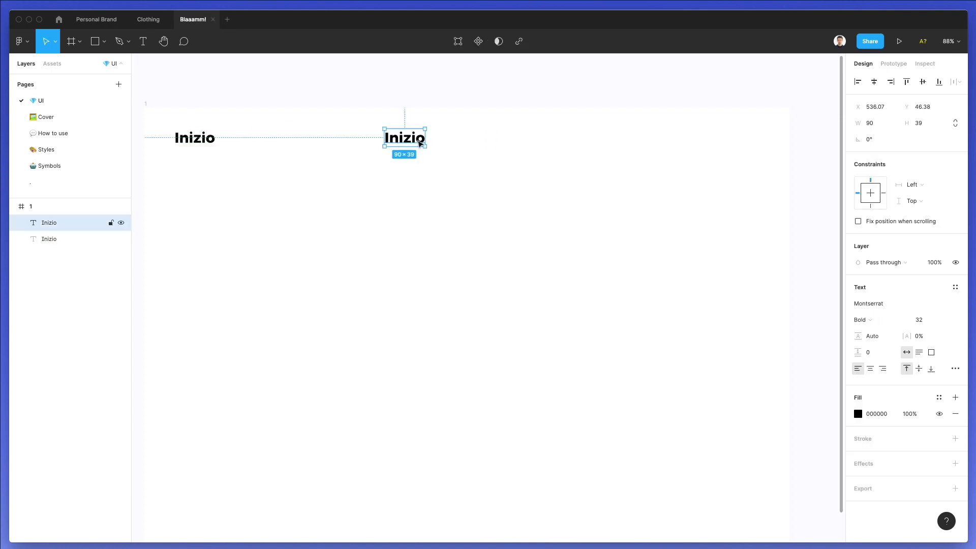
Step: Set the copied text's font size to 15 and its weight to Medium
click(920, 321)
text(12)
key(Return)
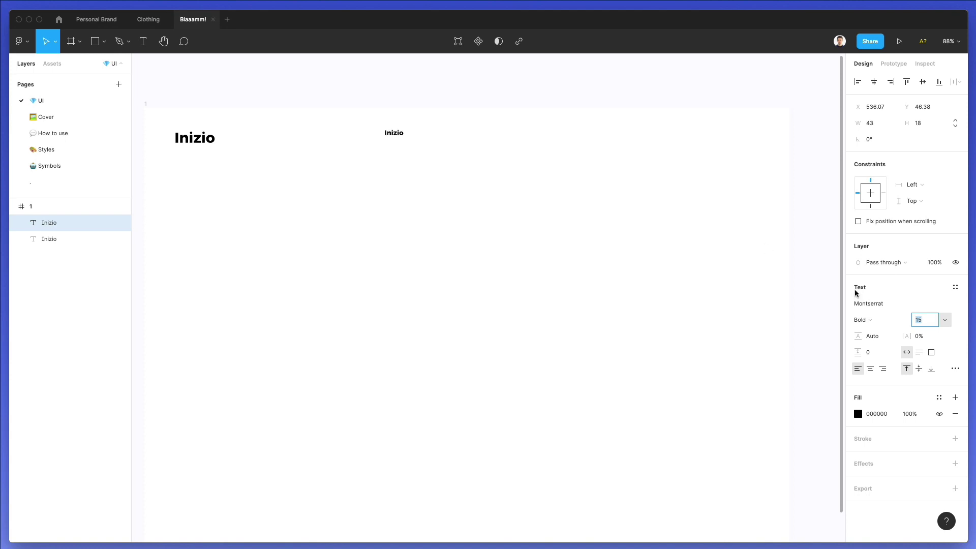
click(883, 321)
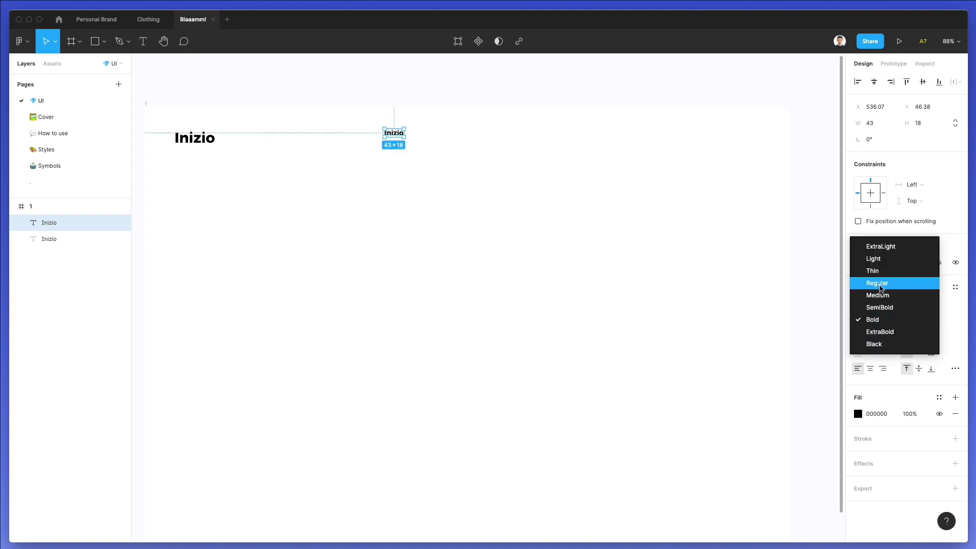
click(883, 295)
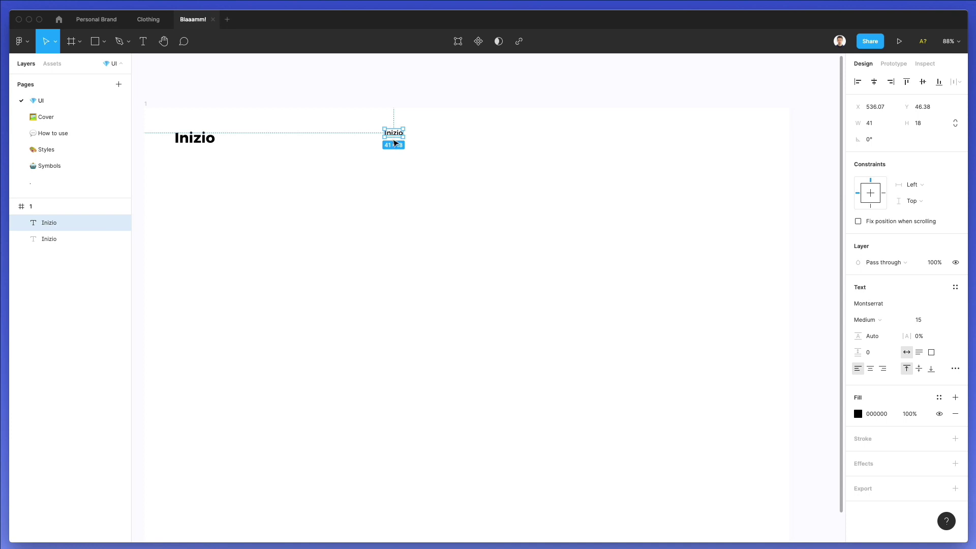
Step: Center the small text vertically on the logo and change its wording to "About"
drag(395, 142, 394, 144)
double_click(392, 138)
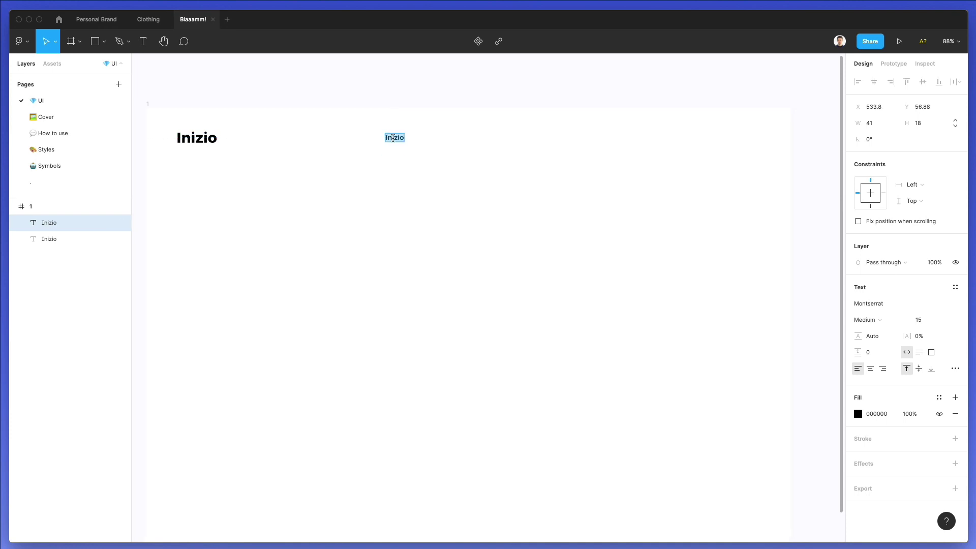
text(Aboutb)
Step: Duplicate the About link three times to form an evenly spaced row of four navigation links
drag(398, 138, 444, 144)
key(super+d)
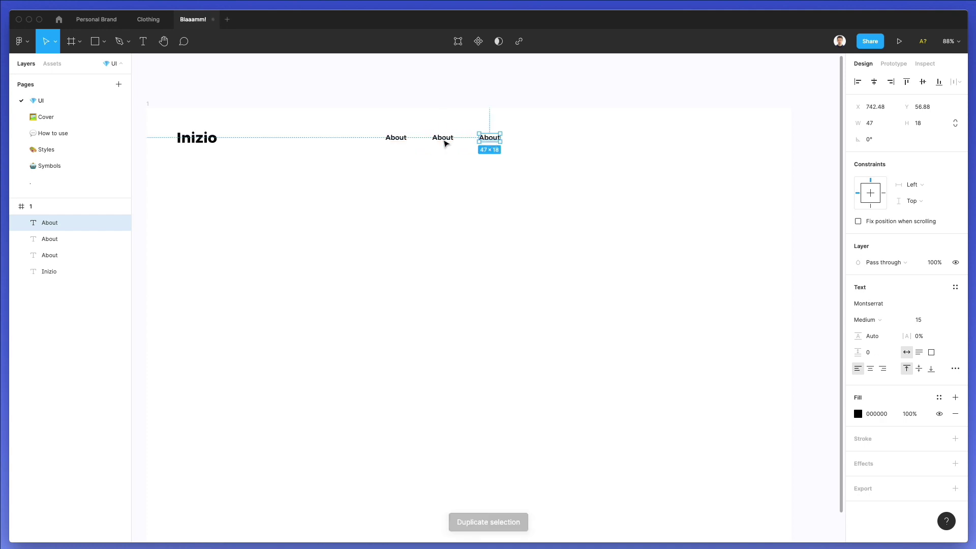
key(super+d)
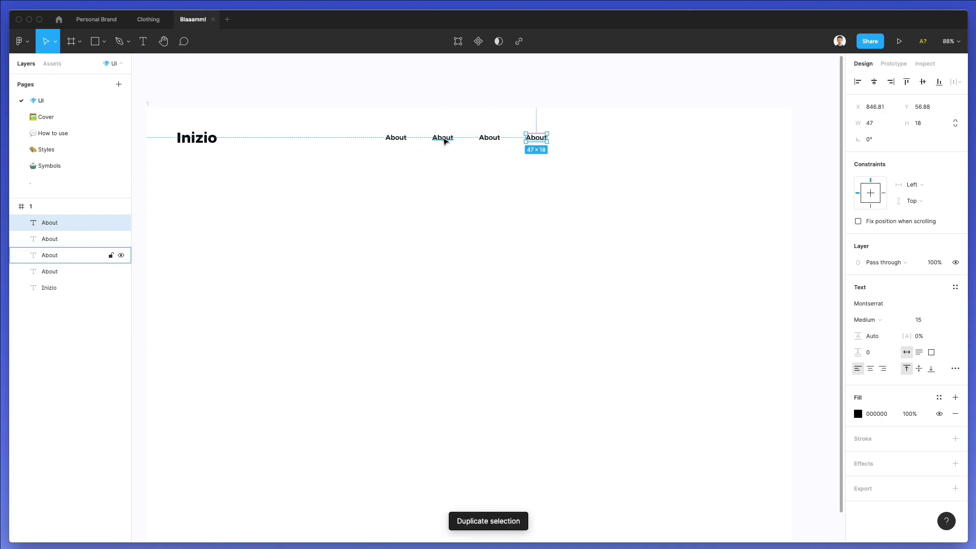
Step: Change the three duplicated links to "Services", "FAQ" and "Contacts", in that order
double_click(442, 138)
text(Services)
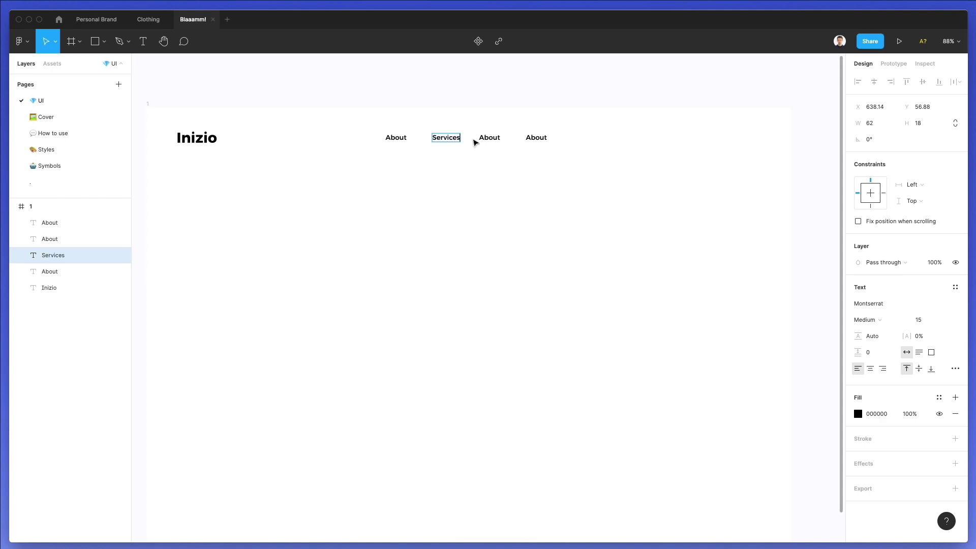
double_click(492, 139)
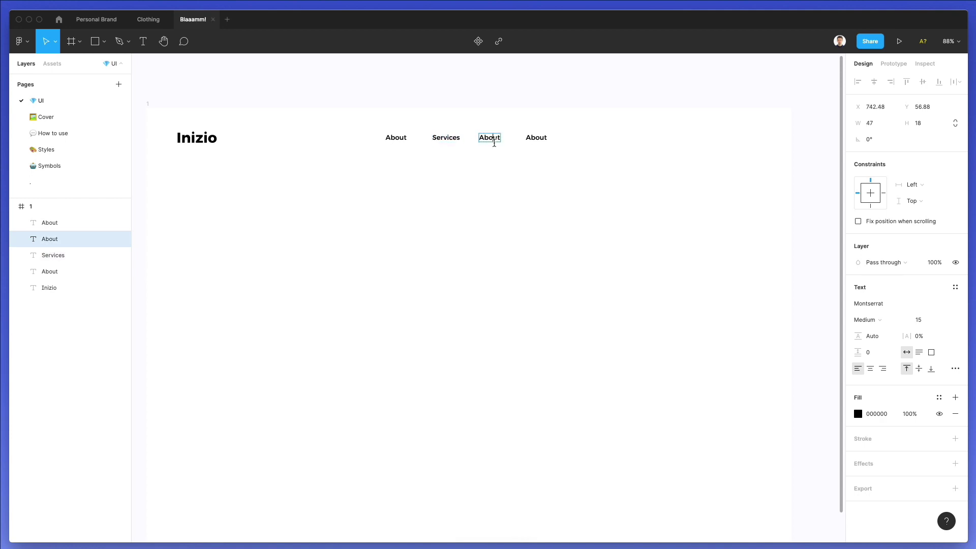
text(FAQ)
double_click(531, 137)
text(Contacts)
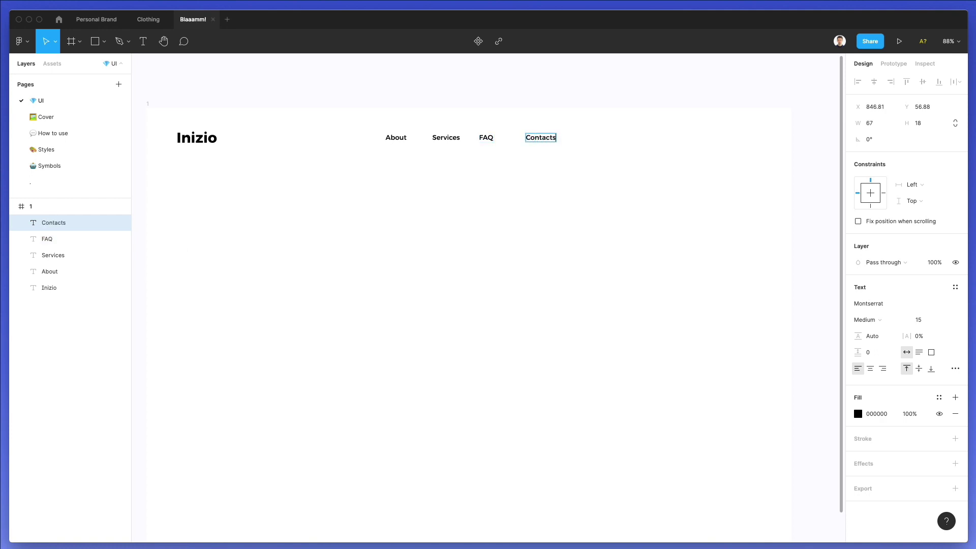
Step: Copy the Contacts link to the header's far right at about X 1271 and change its text to "Get Started"
key(Escape)
drag(541, 137, 736, 140)
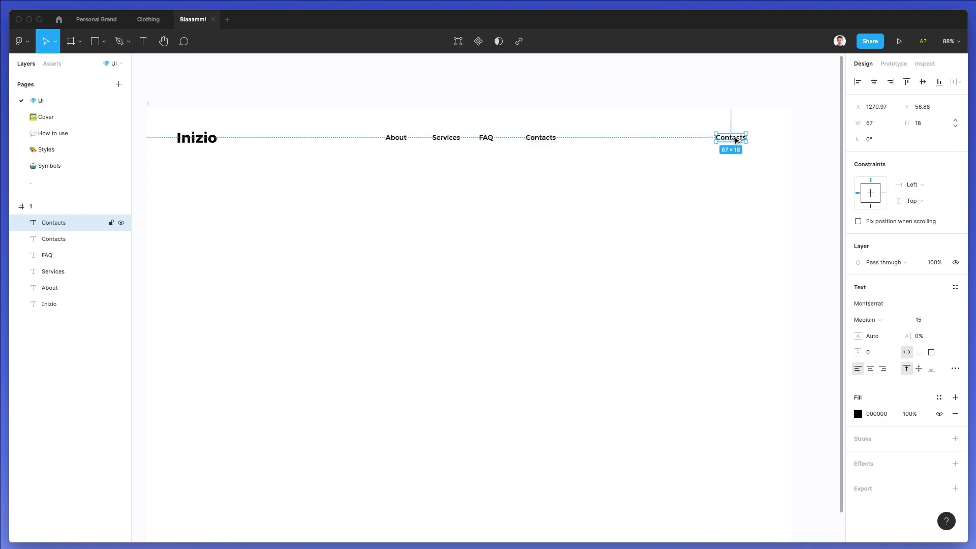
double_click(733, 137)
text(Get St)
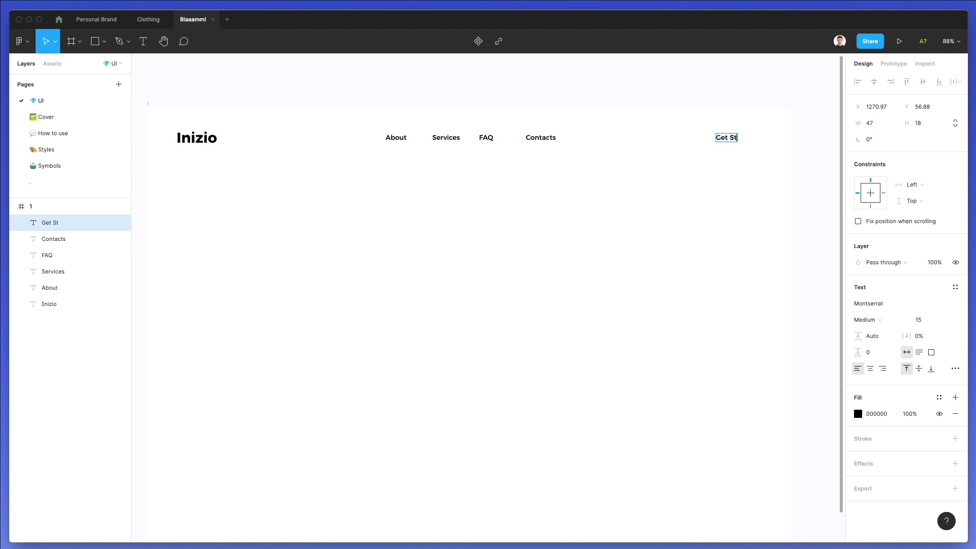
text(arted)
key(Escape)
click(730, 177)
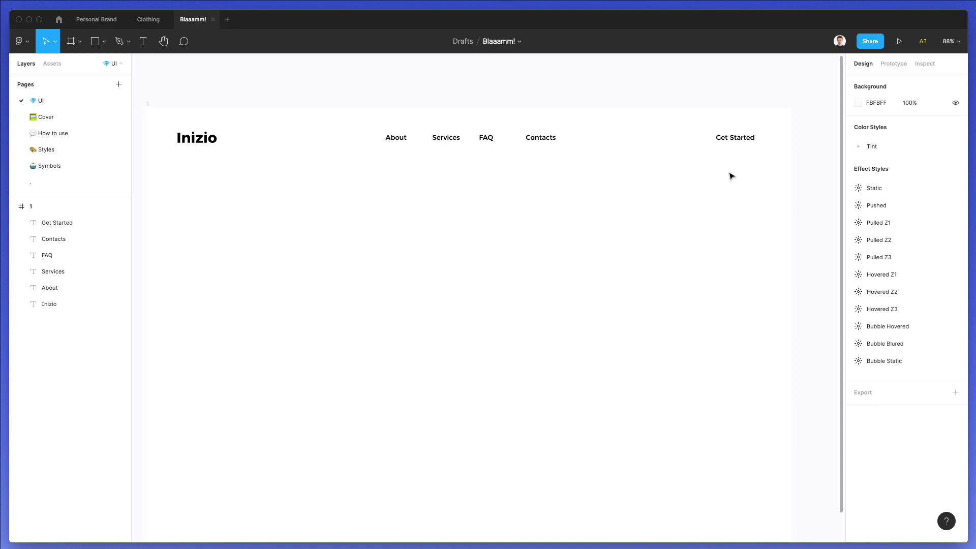
Step: Draw a button rectangle about 139 × 51 behind the Get Started text and round its corners to a radius of 76
key(r)
drag(704, 129, 766, 151)
key(super+bracketleft)
key(super+bracketleft)
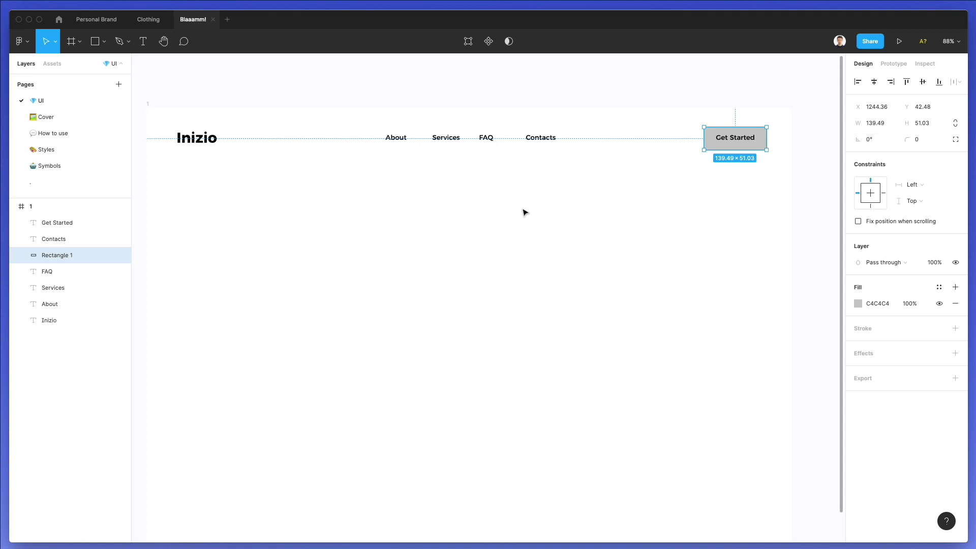
drag(907, 139, 727, 139)
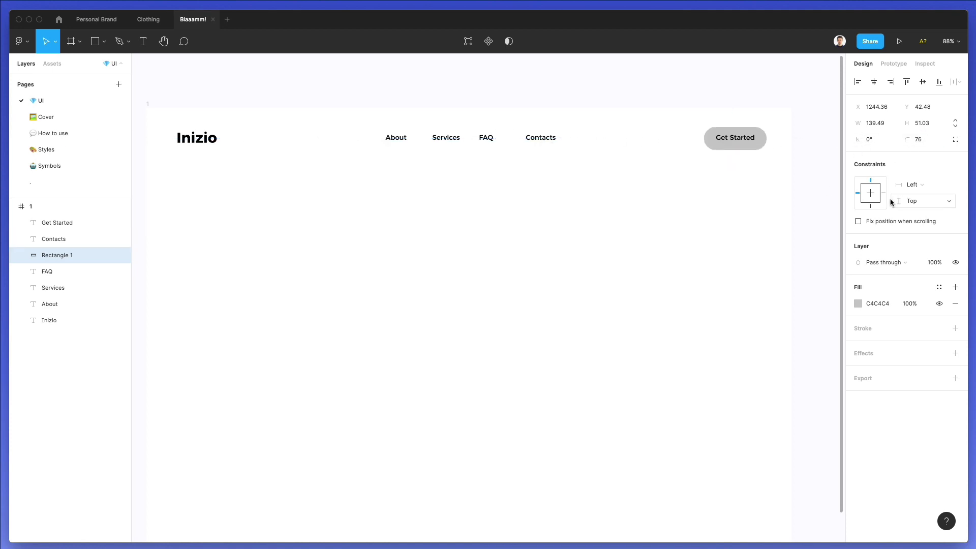
Step: Fill the Get Started button rectangle with yellow FFC700 and nudge it to X 1243.36, Y 40.48 to centre it behind its text
click(858, 303)
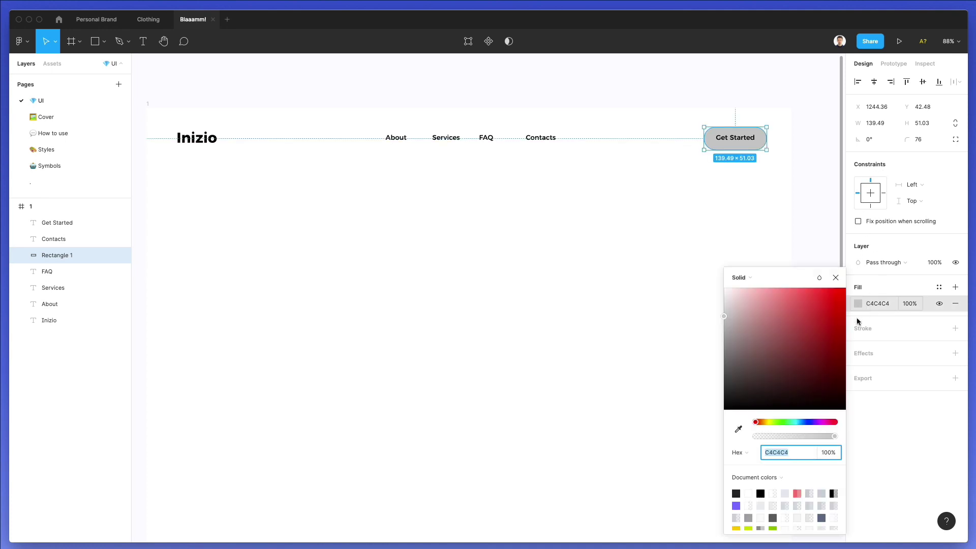
click(768, 423)
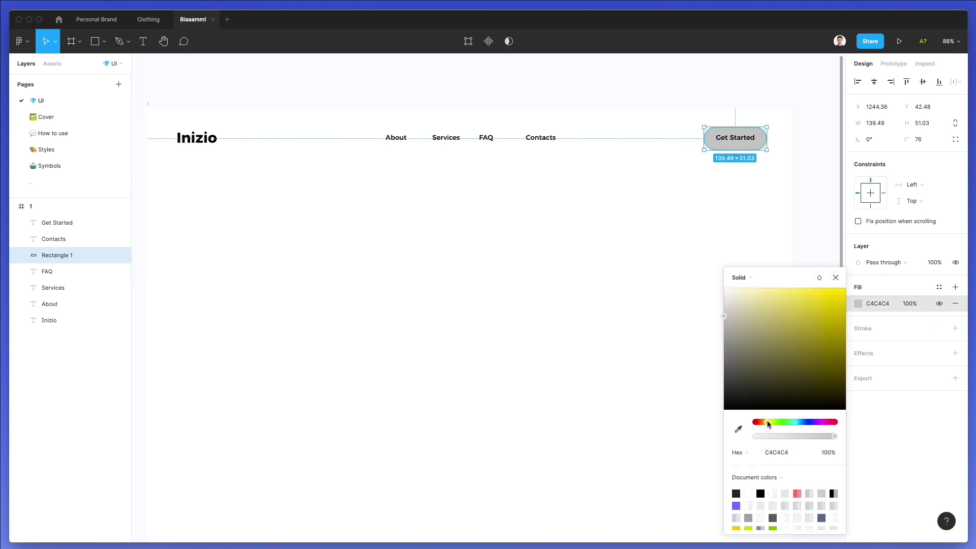
click(736, 529)
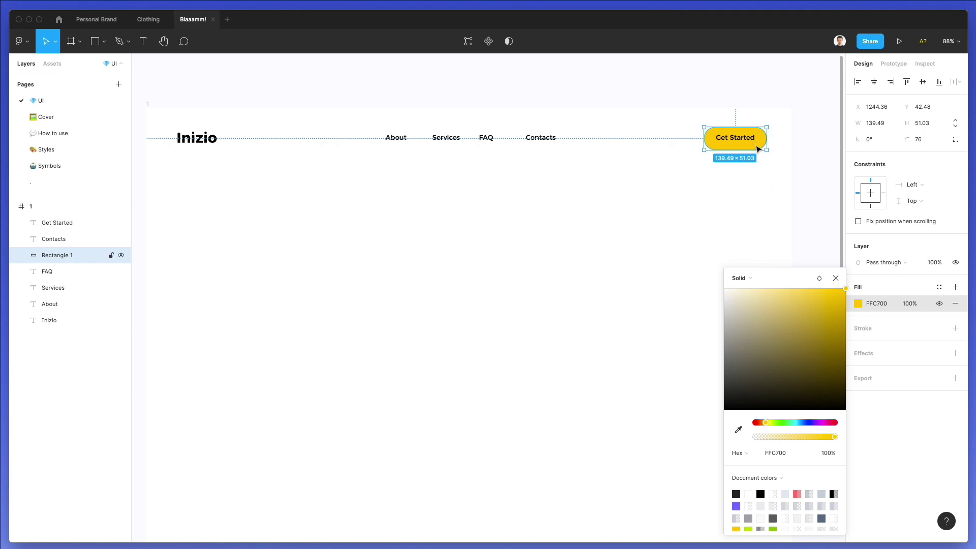
key(Up)
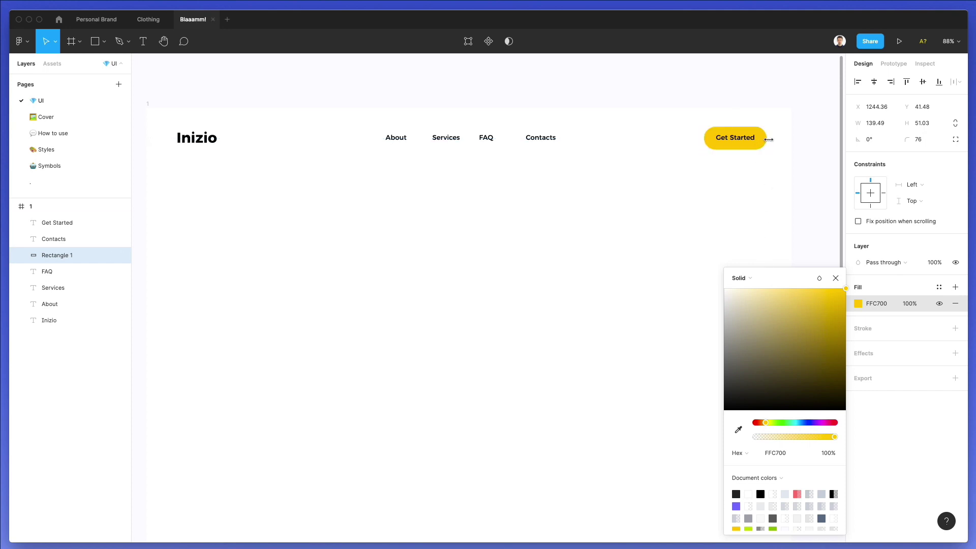
key(Up)
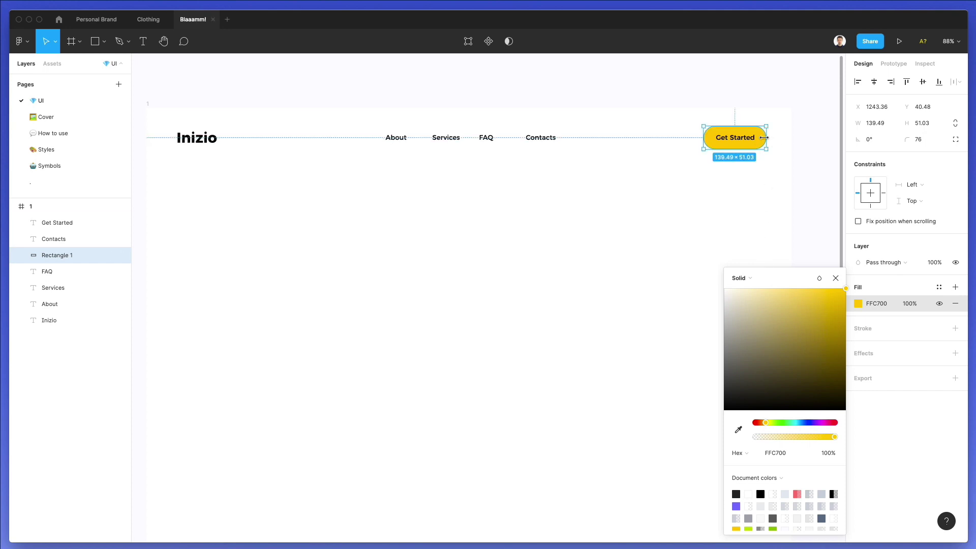
Step: Examine the Get Started button up close and the spacing of the whole header
scroll(764, 137, up, 3)
click(749, 184)
scroll(749, 185, down, 2)
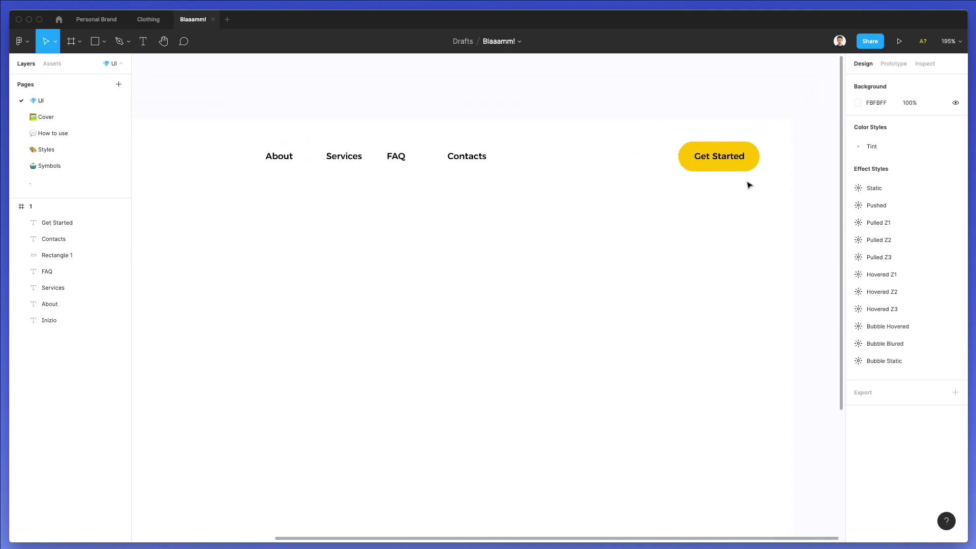
scroll(749, 184, down, 4)
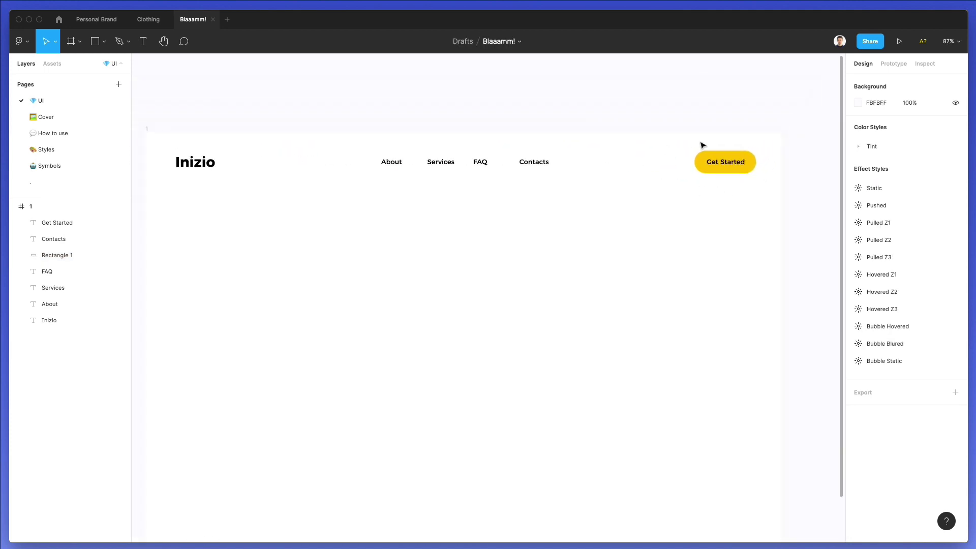
scroll(573, 159, left, 4)
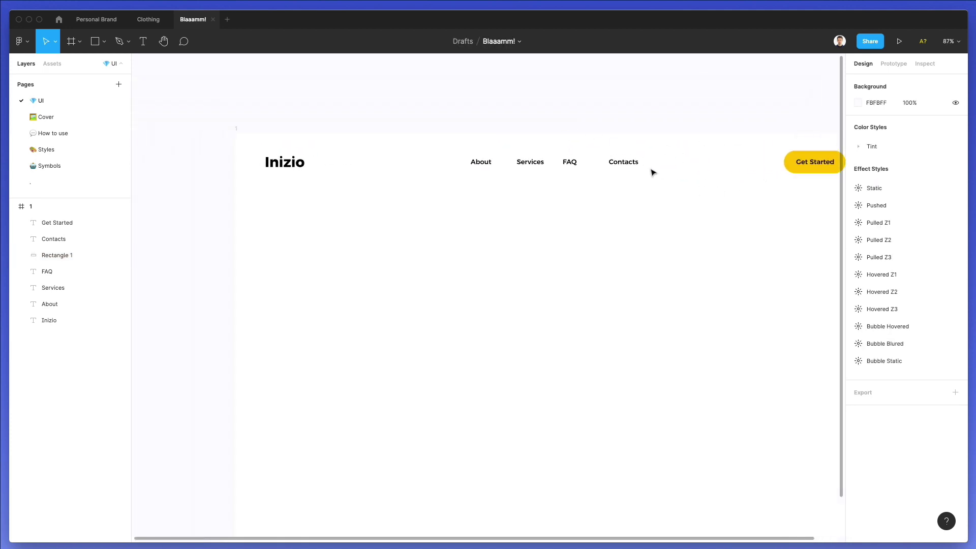
scroll(649, 170, right, 2)
drag(649, 165, 395, 189)
click(654, 203)
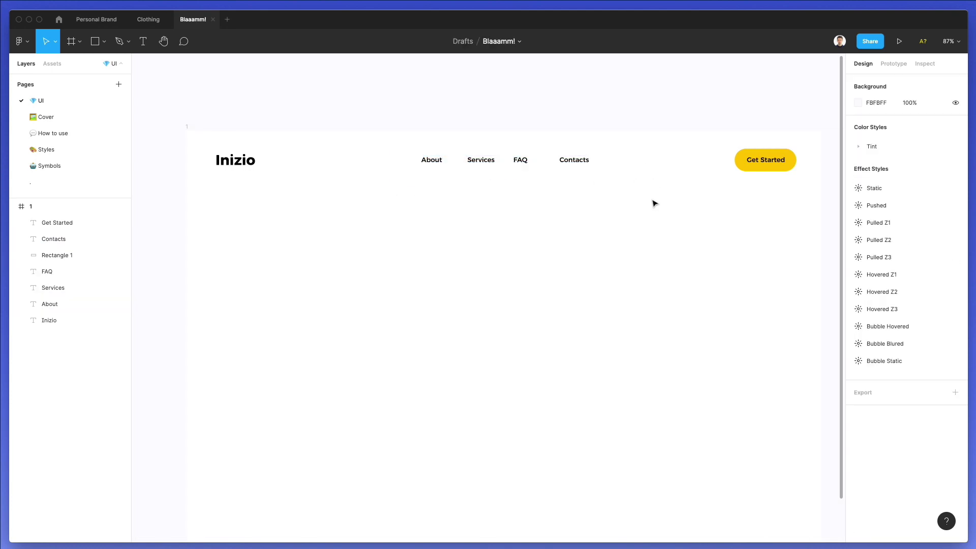
scroll(654, 204, down, 1)
scroll(654, 203, right, 1)
Step: Add a layout grid to the page frame and change it from a square grid to 12 columns
click(176, 113)
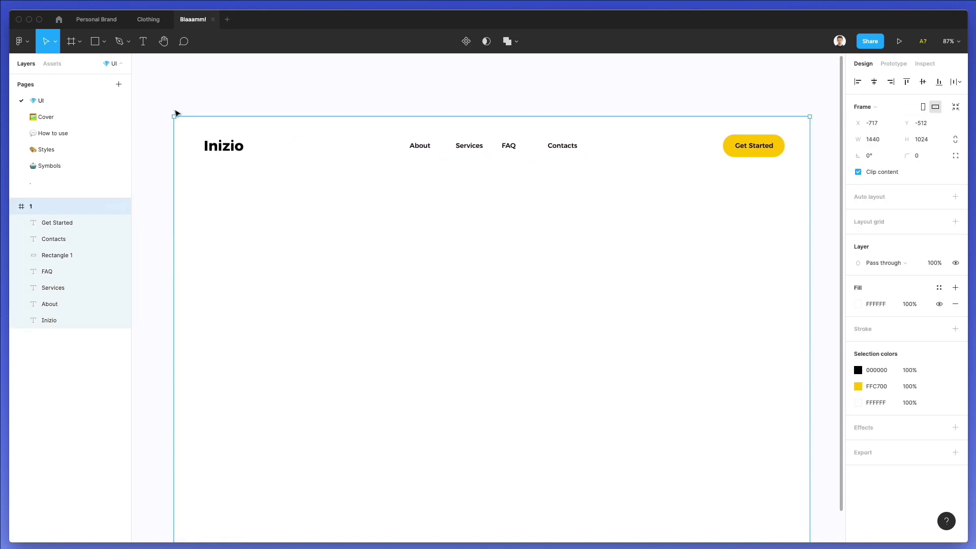
click(884, 225)
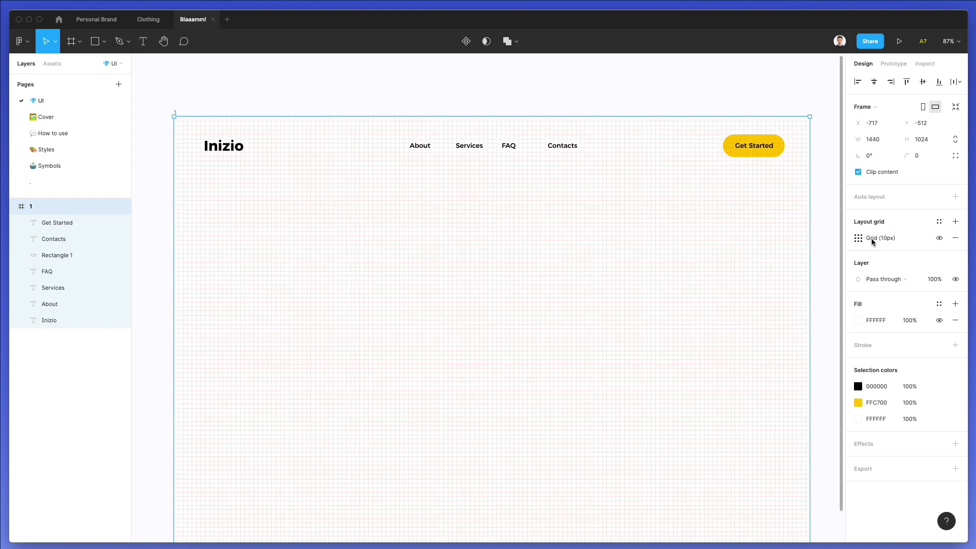
click(858, 238)
click(755, 239)
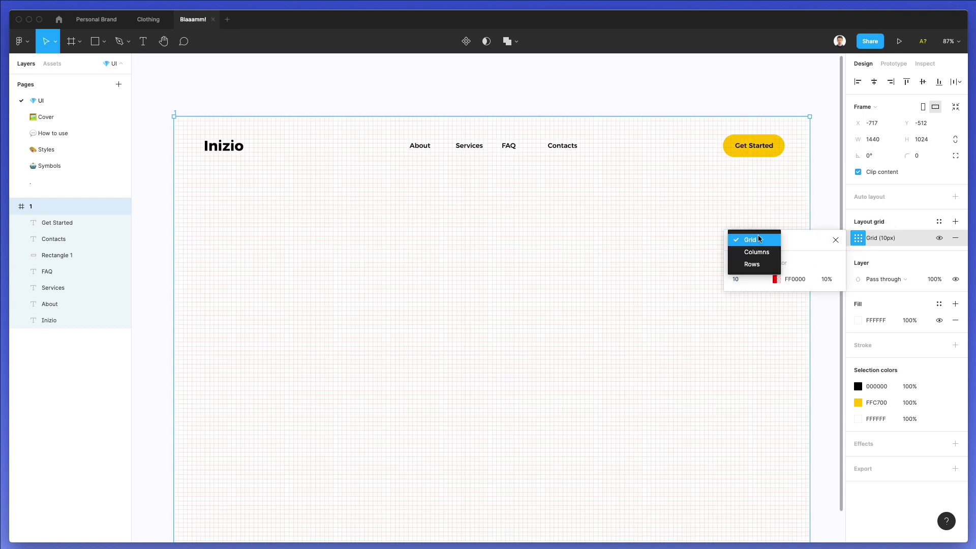
click(755, 255)
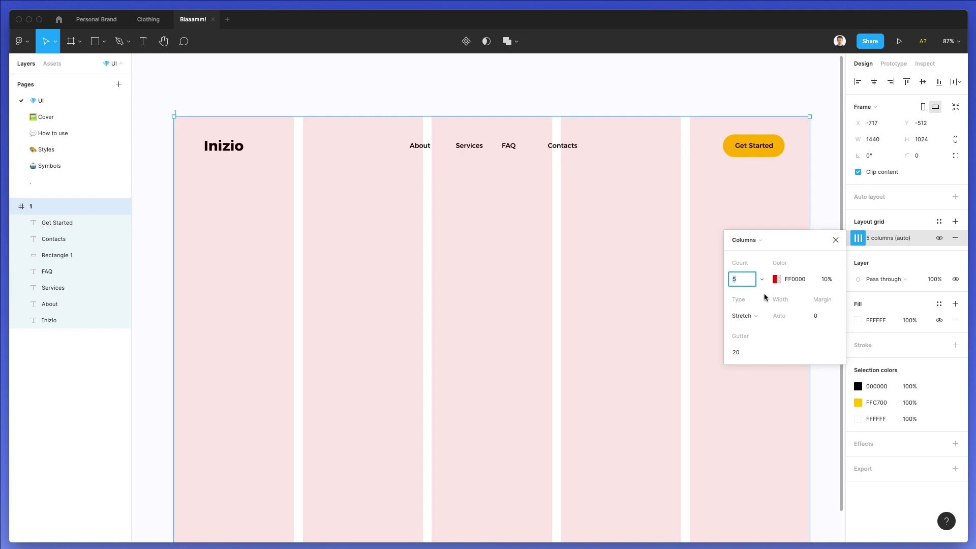
text(9)
key(Return)
key(Up)
key(Up)
key(Up)
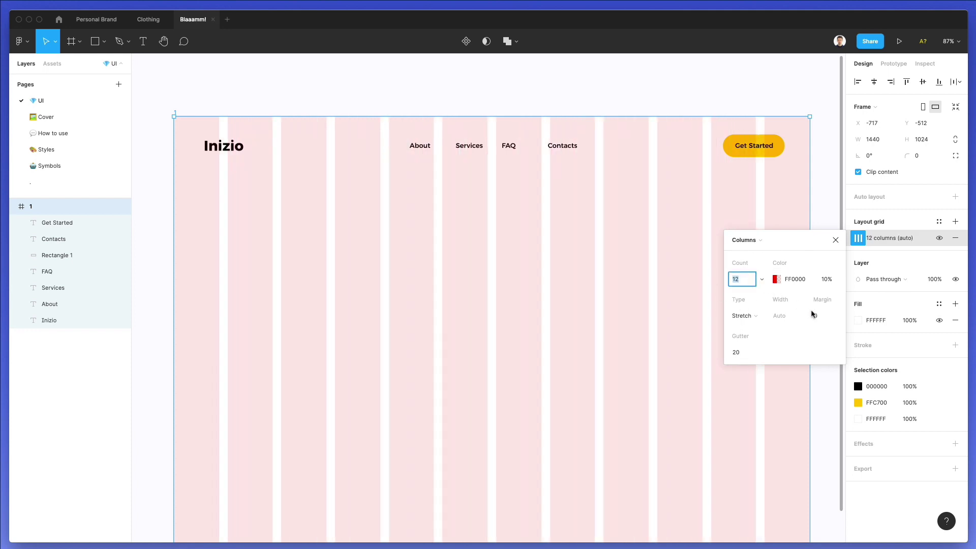
Step: Set the column grid's margin to 70
click(823, 316)
key(shift+Up)
key(shift+Up)
key(shift+Up)
key(shift+Up)
key(shift+Up)
key(shift+Up)
key(shift+Up)
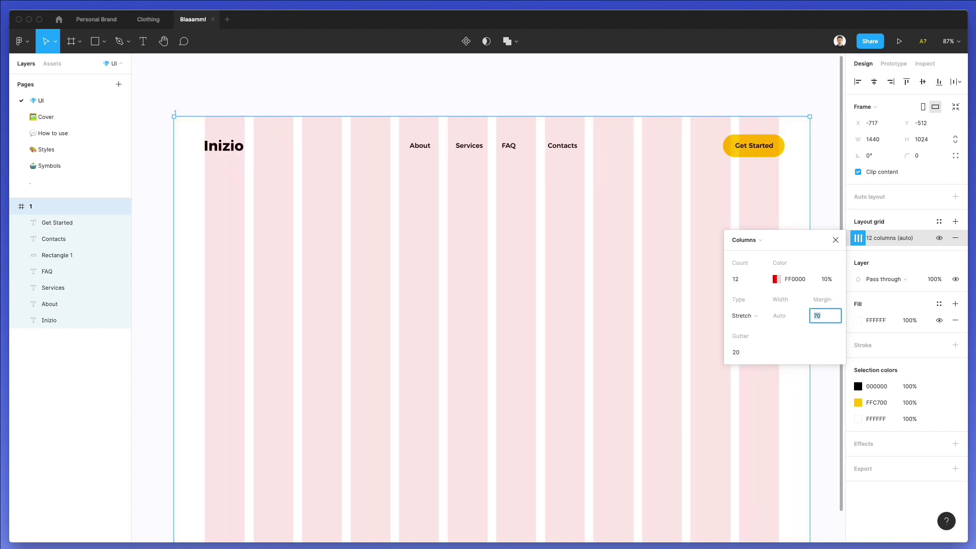
Step: Change the column grid's colour to the pale tint EBDCDC
scroll(602, 182, down, 1)
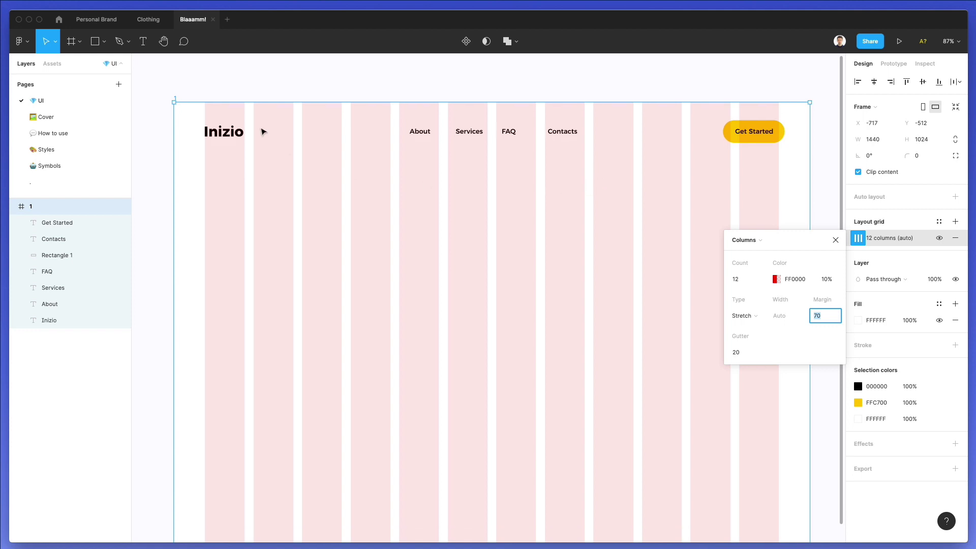
scroll(305, 145, down, 1)
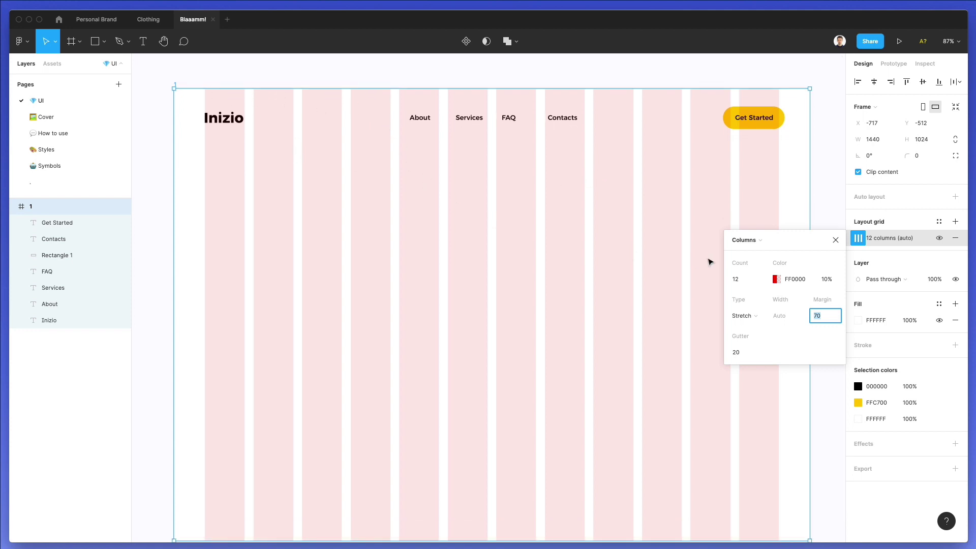
click(776, 279)
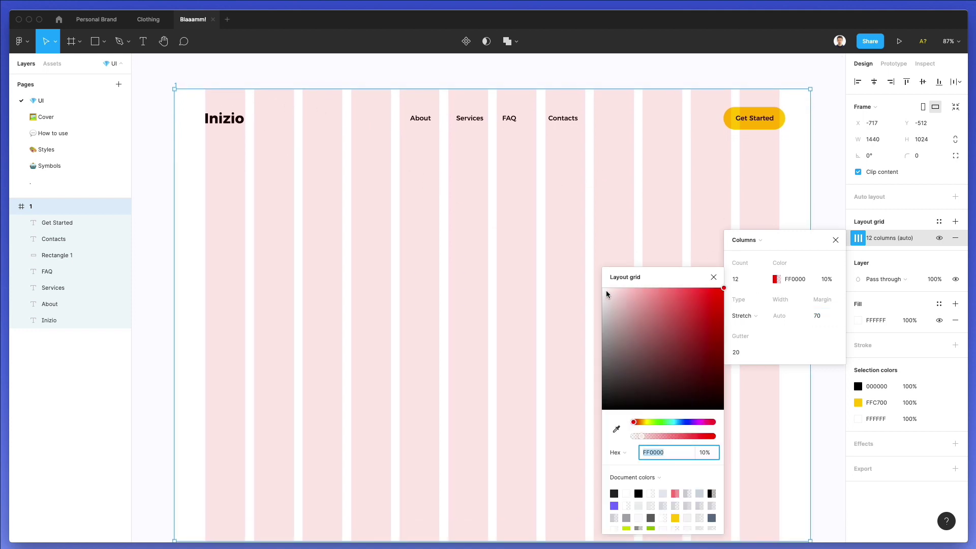
drag(607, 294, 610, 303)
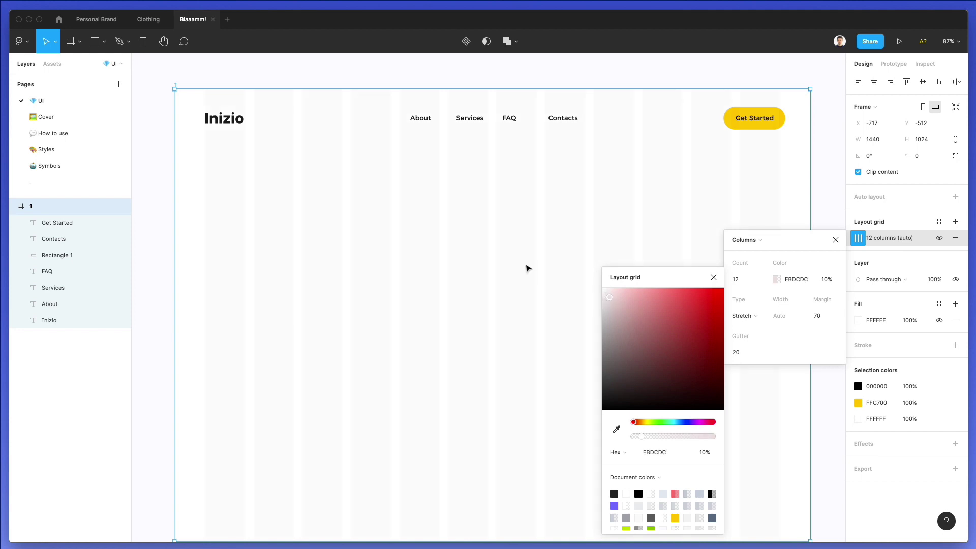
click(536, 178)
Step: Move the About and Contacts links to the nearest column edges and distribute the four navigation links with equal horizontal spacing
drag(574, 120, 581, 121)
drag(420, 118, 592, 139)
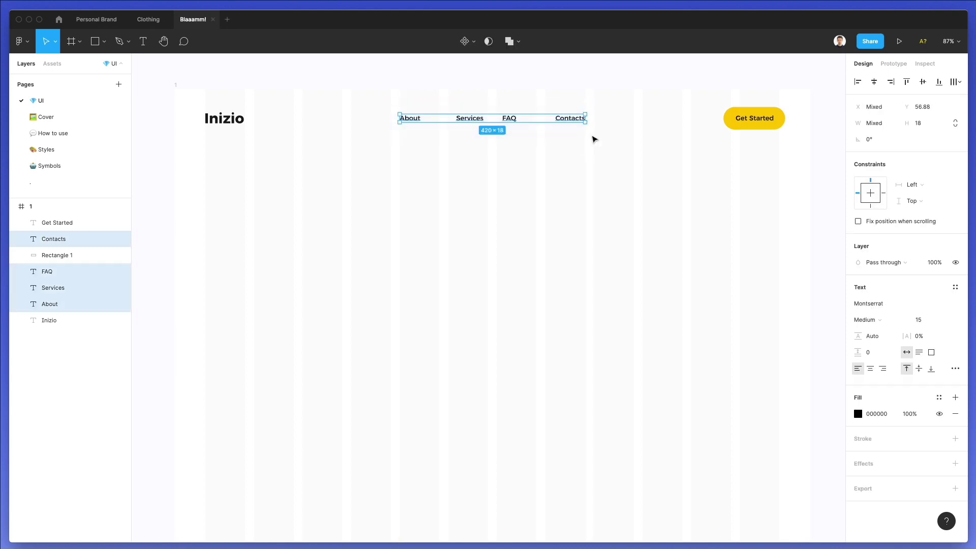
click(954, 82)
click(885, 127)
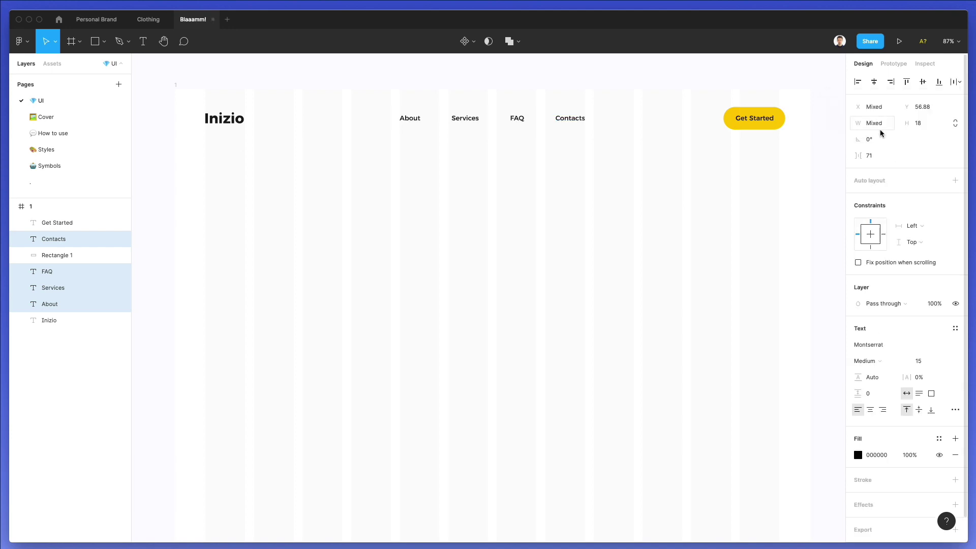
click(530, 139)
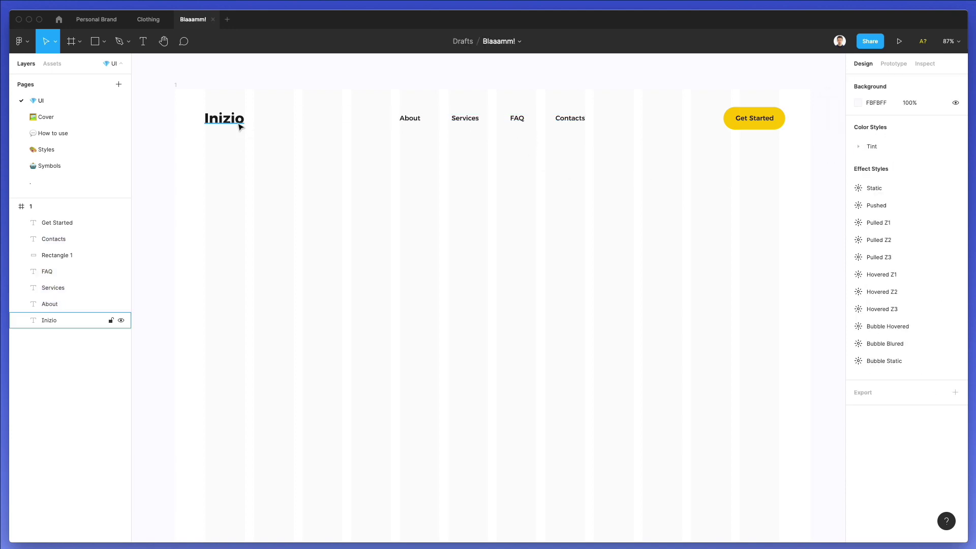
Step: Align the Inizio logo to the first column at X 68.69, and group the Get Started button with its text, aligned to the last column's outer edge
drag(240, 128, 242, 128)
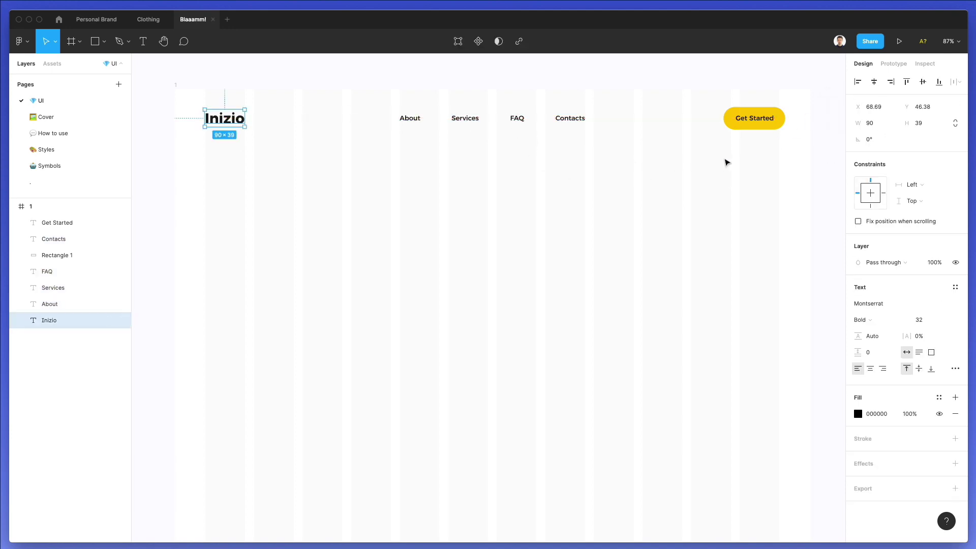
drag(727, 162, 757, 124)
key(super+g)
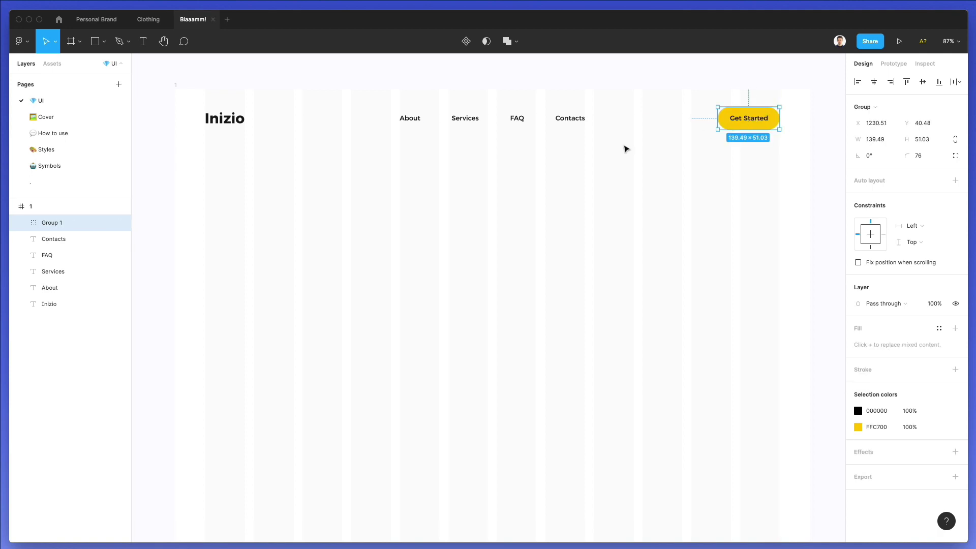
drag(197, 97, 808, 174)
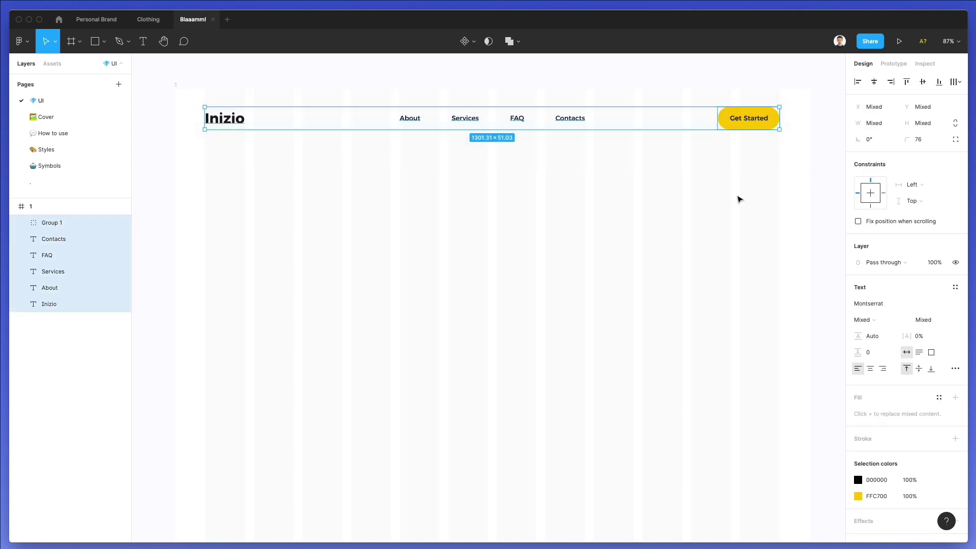
click(273, 162)
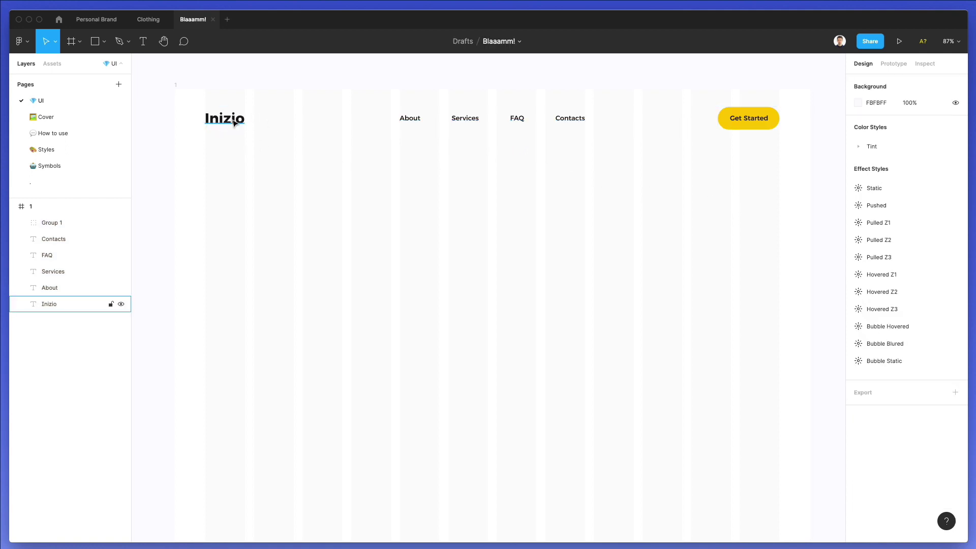
Step: Copy the Inizio logo text straight down to about Y 422 and change the copy's text to "Saas for everyone"
drag(233, 122, 232, 288)
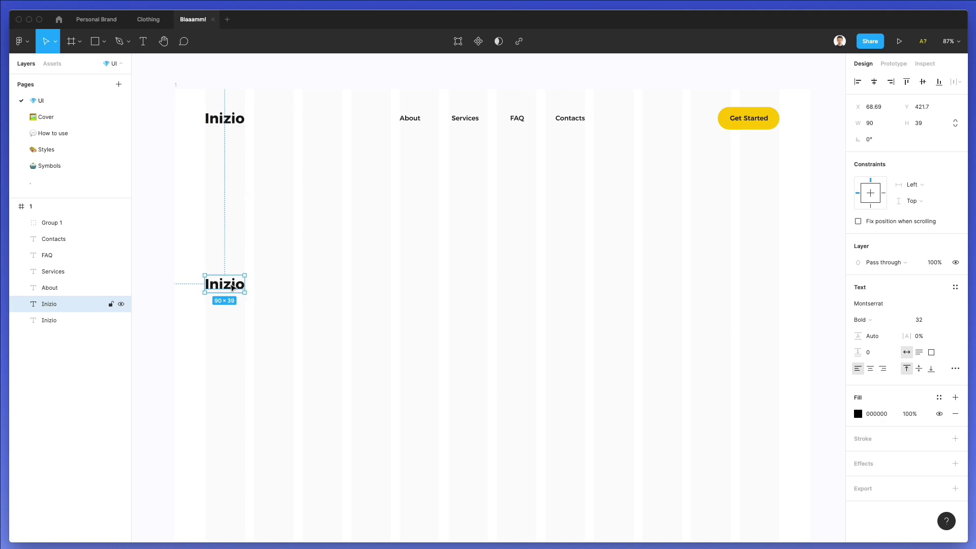
double_click(231, 287)
text(Sa)
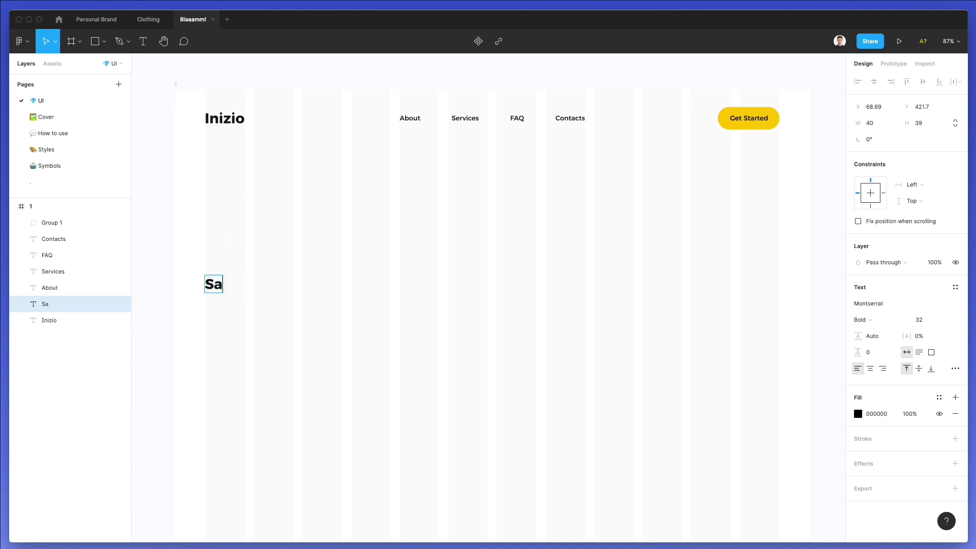
text(as for)
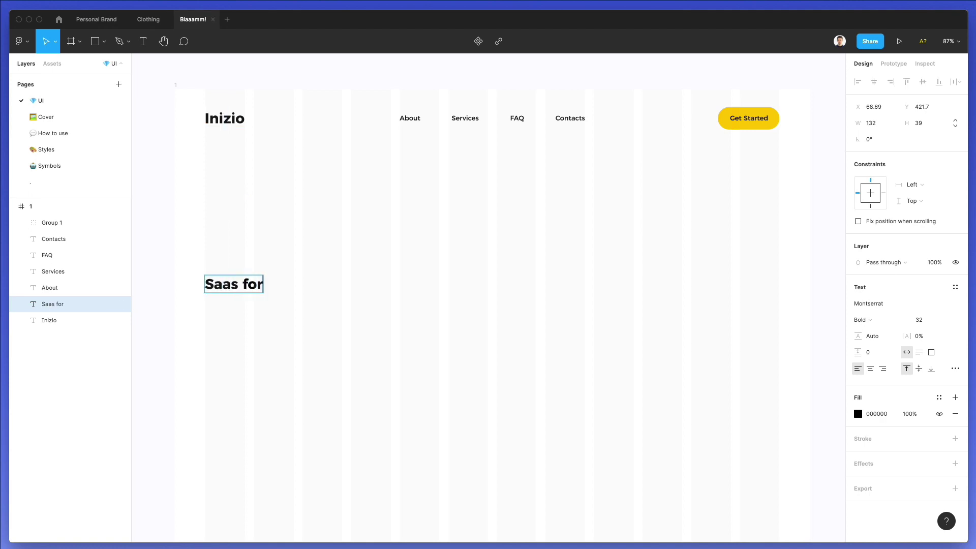
text( everyo)
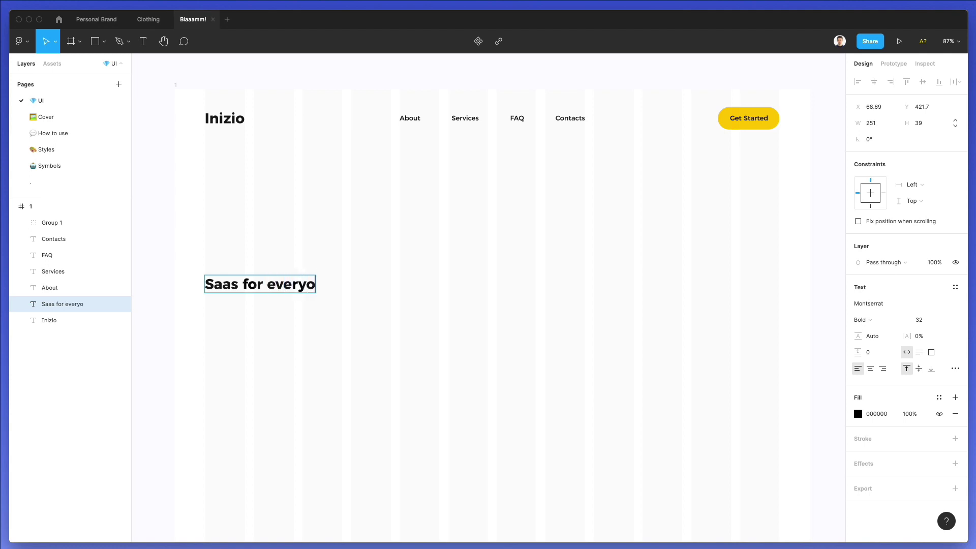
key(BackSpace)
key(BackSpace)
text(o)
key(BackSpace)
key(BackSpace)
text(ryone)
key(Escape)
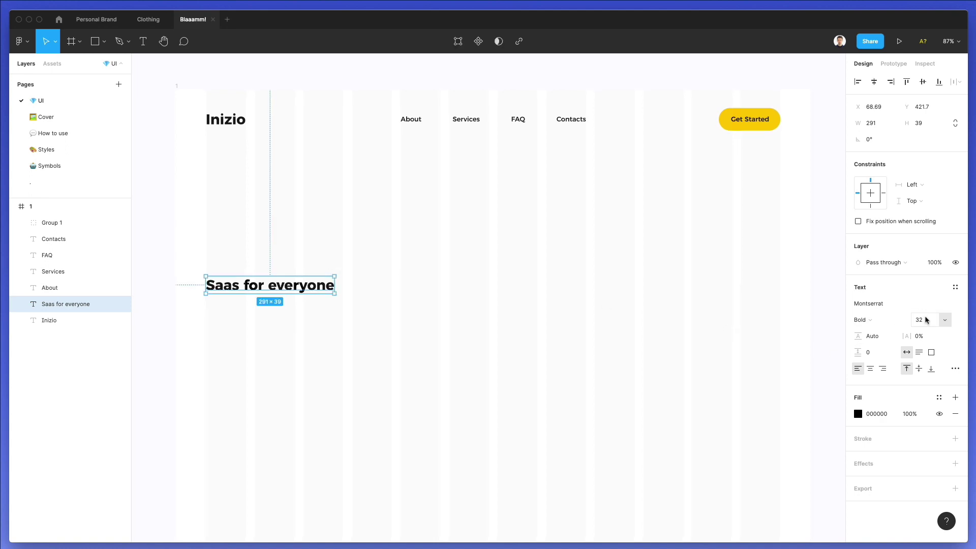
Step: Set the "Saas for everyone" heading's font size to 58
click(926, 320)
key(shift+Up)
key(shift+Up)
key(shift+Up)
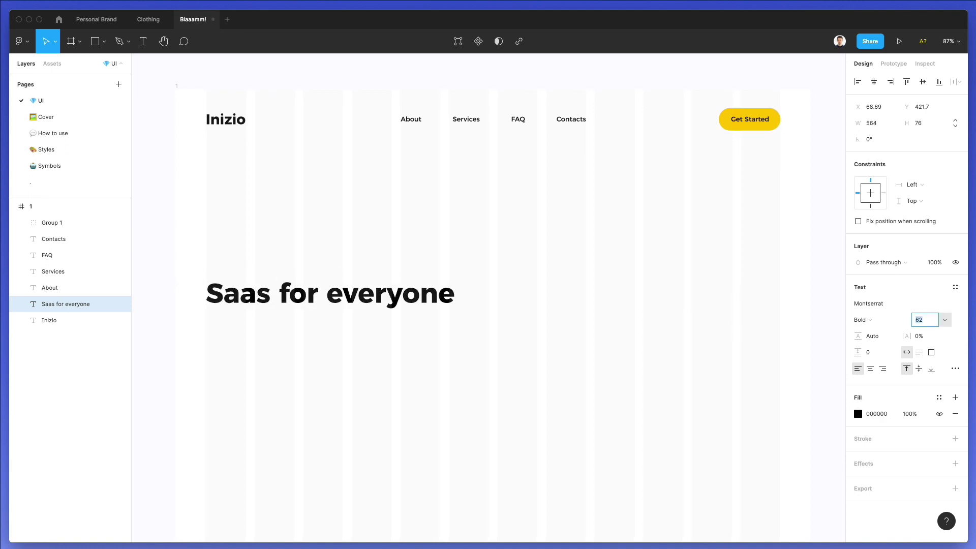
key(Down)
key(Down)
key(Down)
key(Down)
click(421, 441)
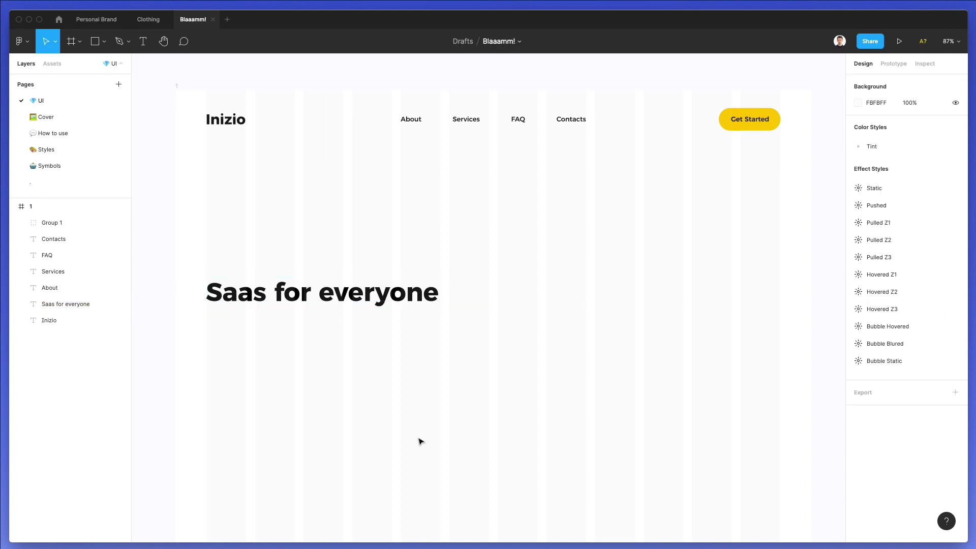
Step: Copy the About link below the heading to X 68.69, Y 512 and replace its text with the copied Lorem Ipsum passage
drag(409, 124, 217, 321)
double_click(217, 321)
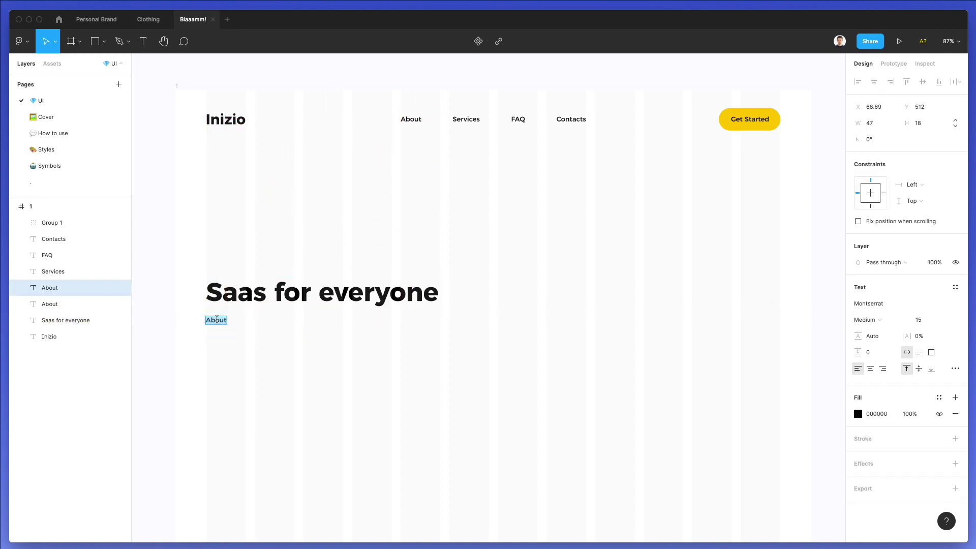
key(BackSpace)
key(super+v)
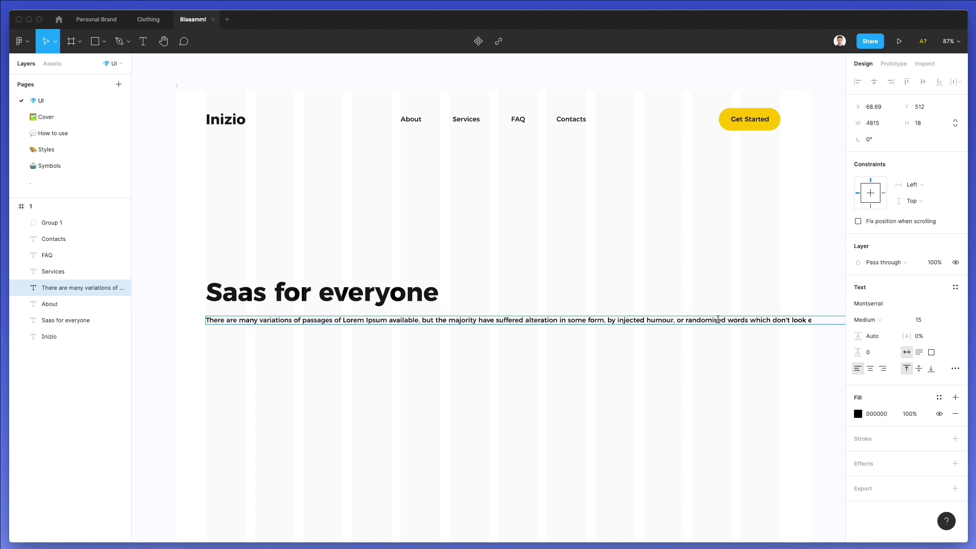
Step: Trim the description to end at "randomised words." and narrow its text box to about 527 wide, matching the heading
key(shift+super+Right)
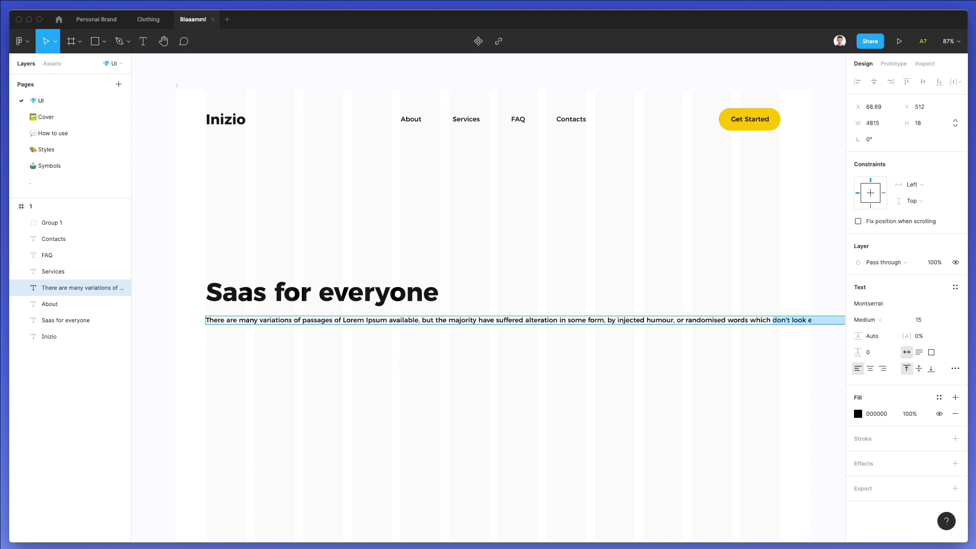
key(BackSpace)
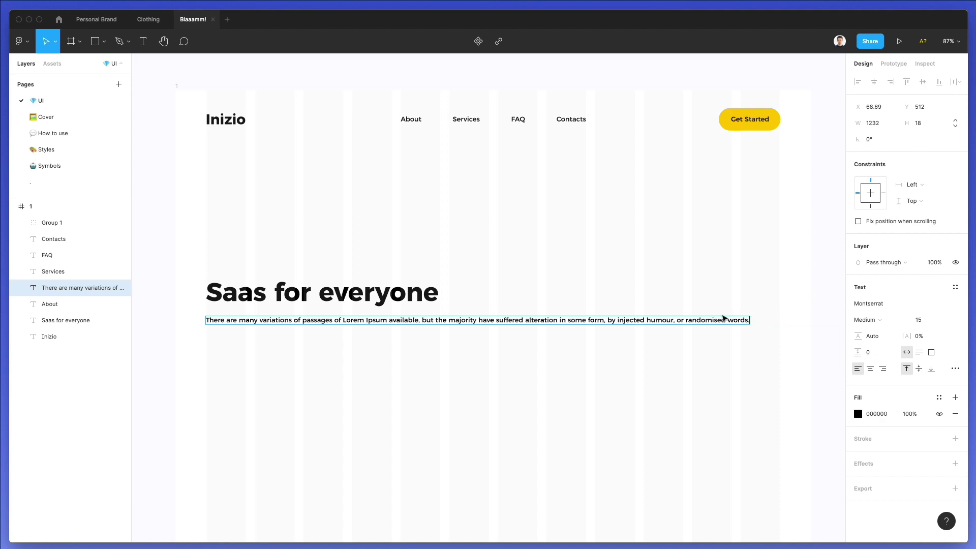
key(Escape)
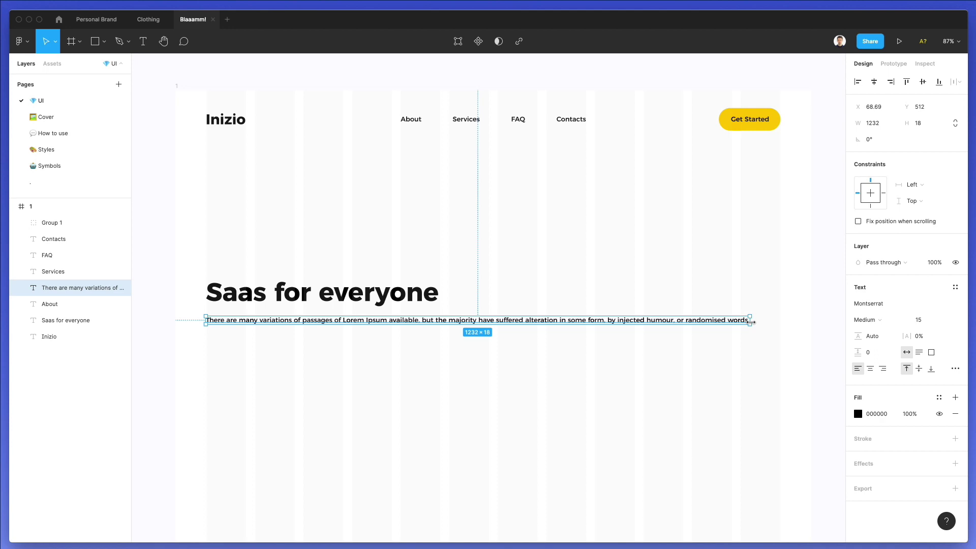
drag(751, 321, 440, 328)
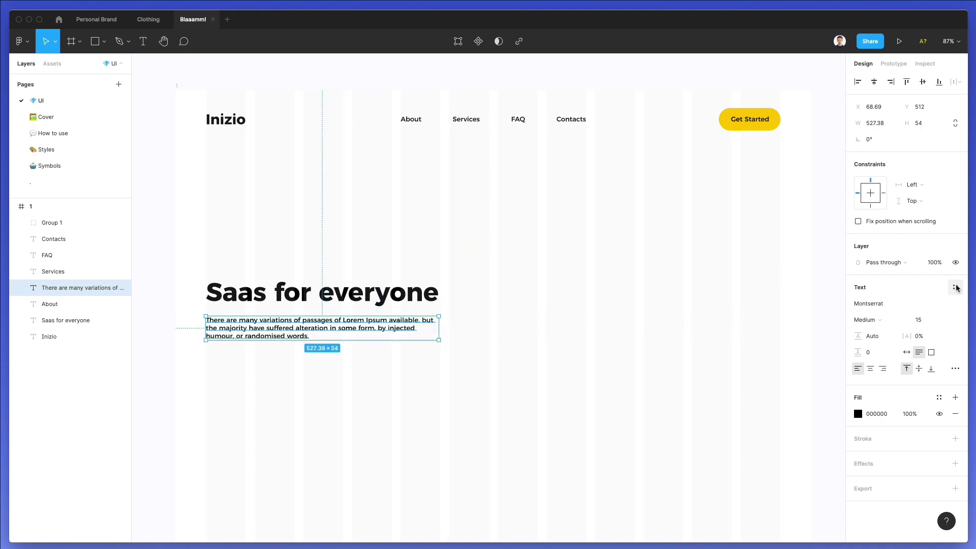
Step: Style the description with 180.4% line height, Regular weight and the grey fill 7B7B7B
drag(858, 337, 918, 336)
click(864, 320)
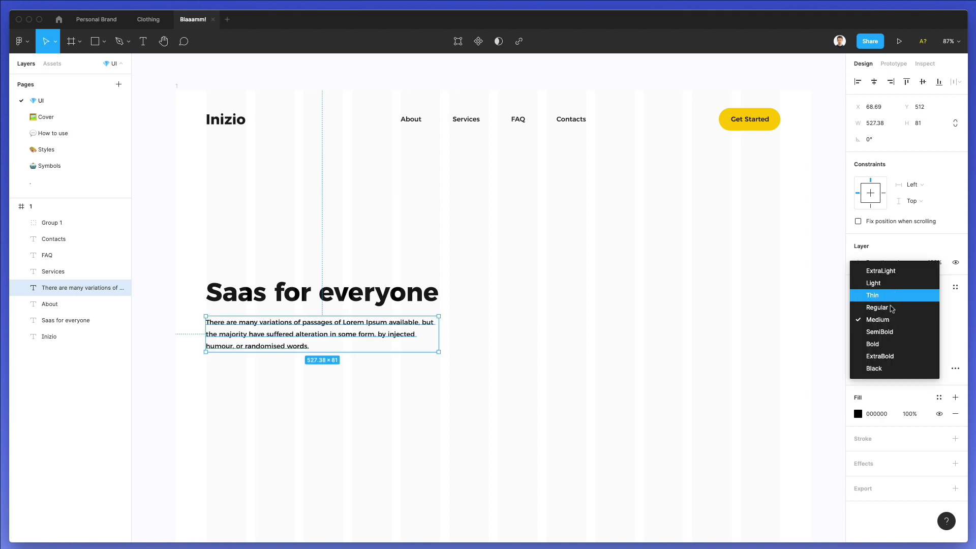
click(877, 306)
click(858, 414)
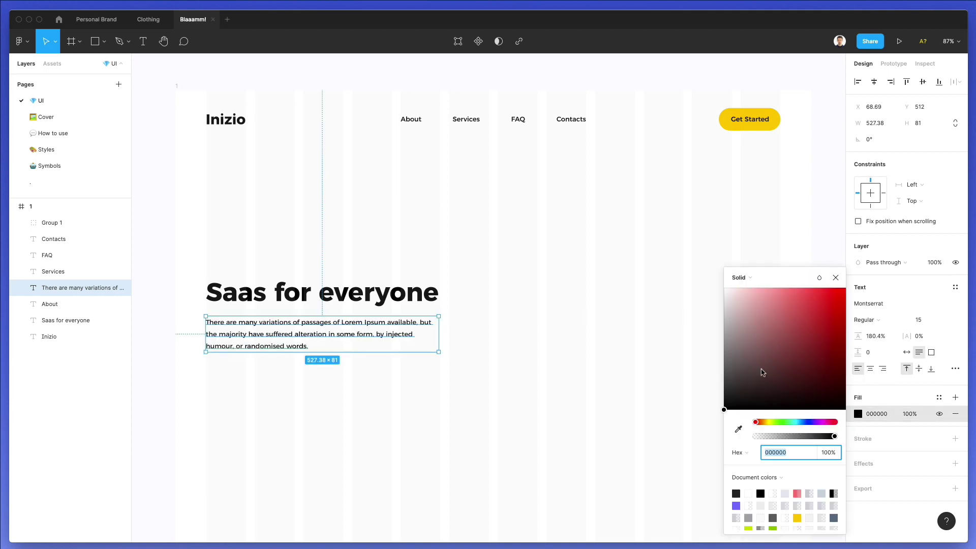
drag(762, 372, 700, 358)
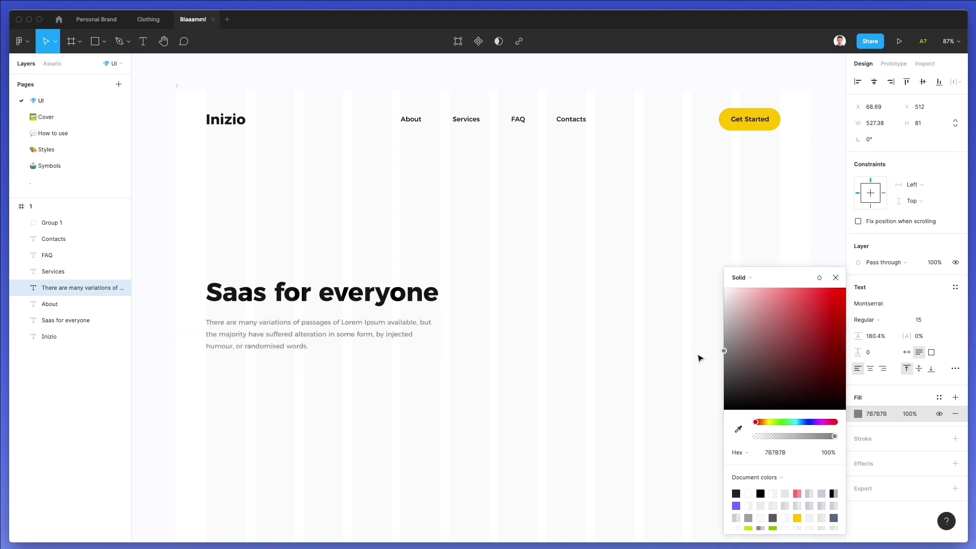
Step: Shorten the description to end at "in some form." and move the text slightly further below the heading
double_click(397, 331)
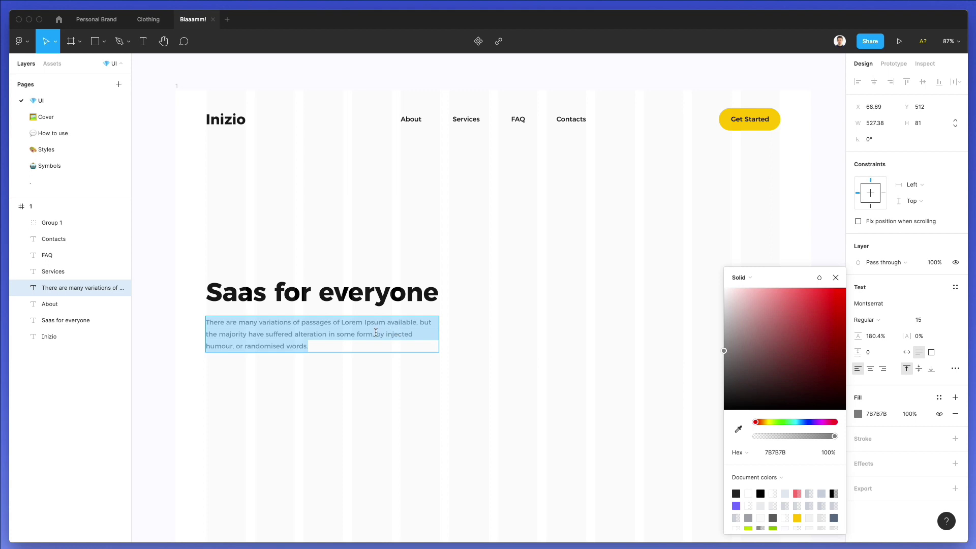
drag(375, 333, 464, 350)
text(.)
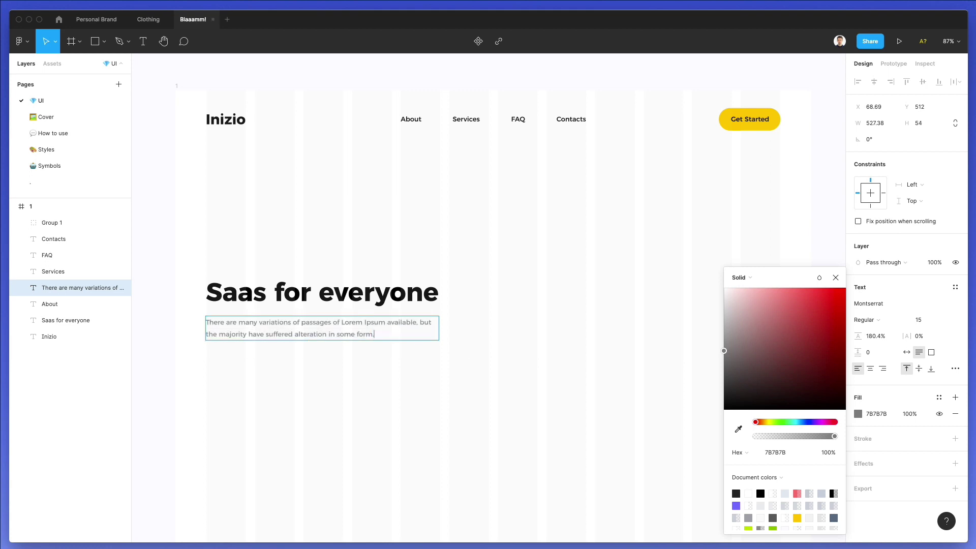
click(481, 358)
click(485, 358)
drag(357, 334, 358, 335)
click(737, 144)
Step: Copy the header's Get Started button below the description and place a second copy beside it at X 240.51, Y 609.22
click(760, 122)
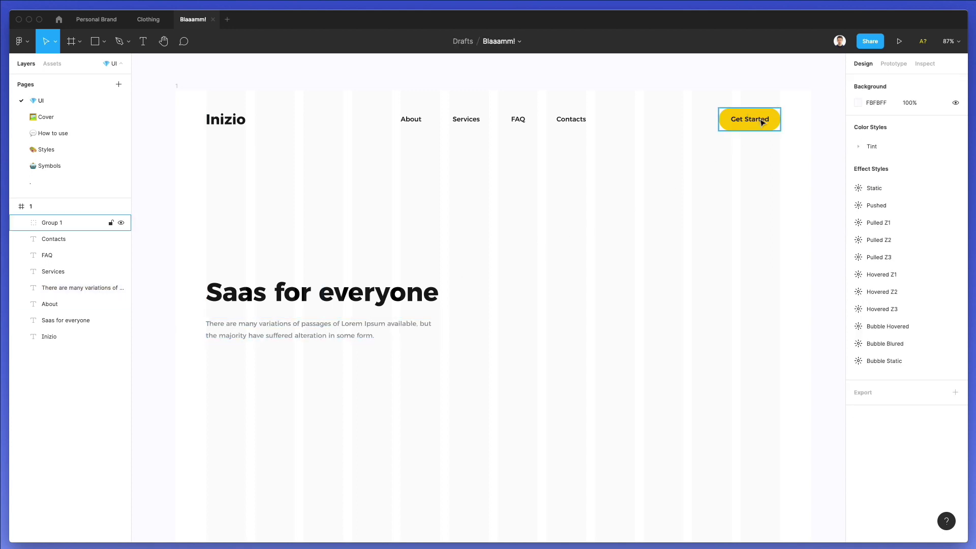
alt+drag(759, 122, 322, 372)
scroll(343, 376, right, 1)
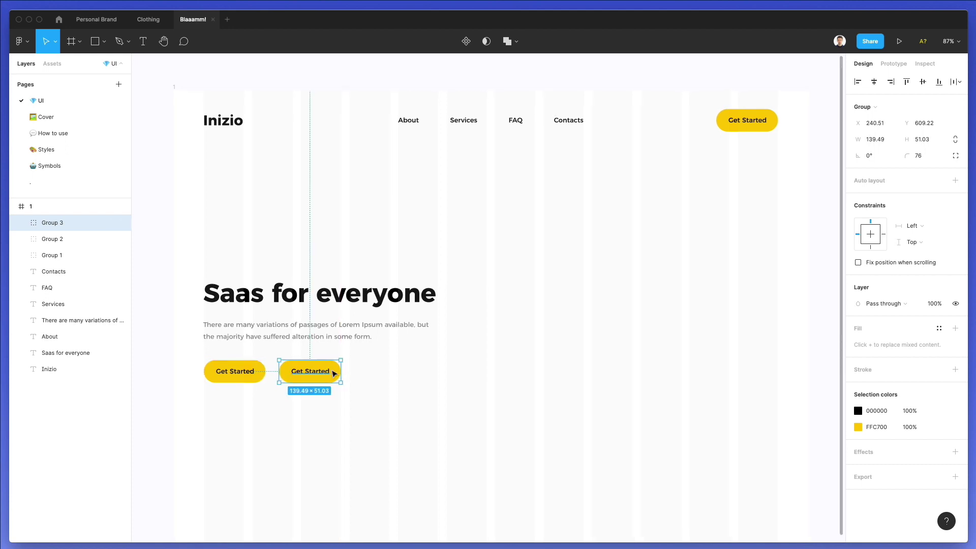
Step: Widen the second button copy's background to about 249 and shift its label toward the middle
double_click(339, 375)
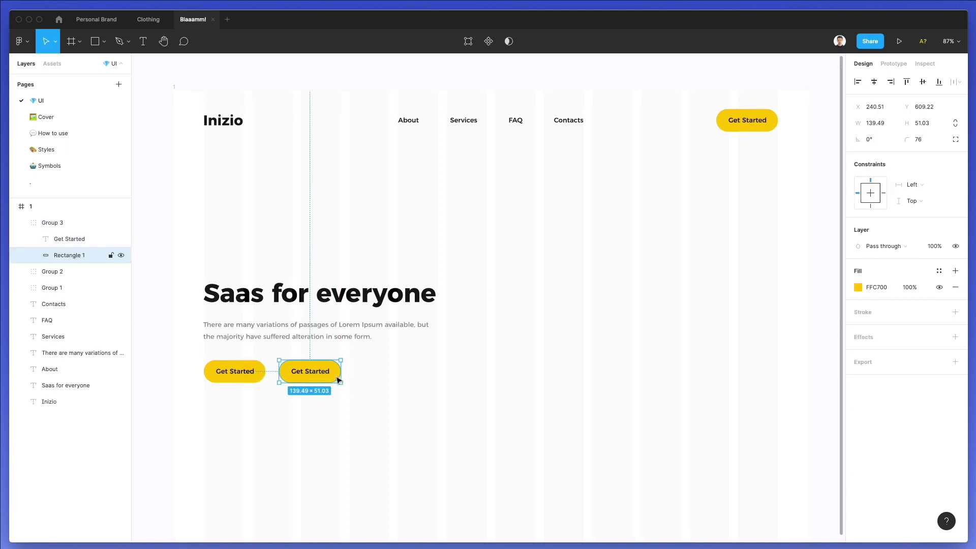
drag(339, 376, 393, 373)
mouse_move(322, 373)
mouse_down()
mouse_move(364, 376)
mouse_move(335, 371)
mouse_up()
Step: Change the wide button's label to "Watch video" and move it nearer the button's left end
double_click(335, 371)
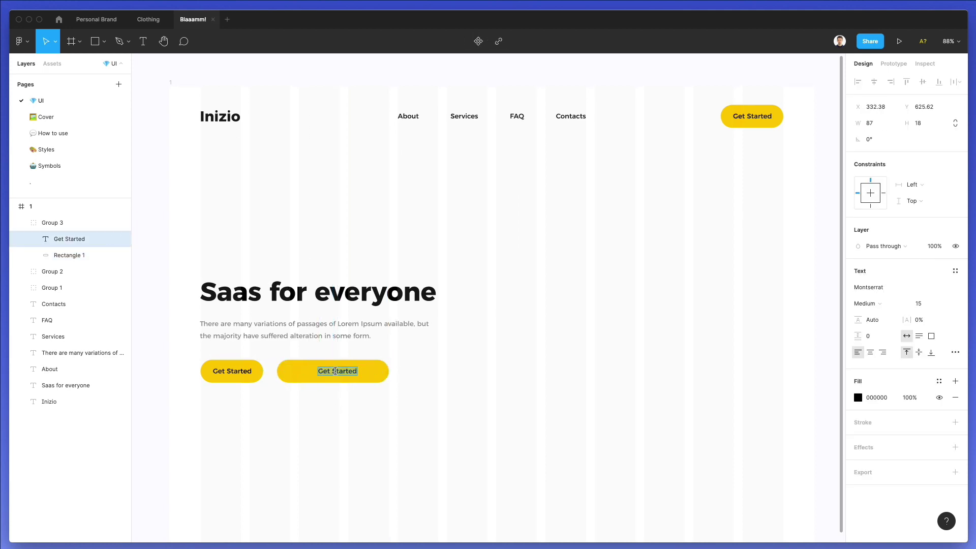
text(Watch video)
key(Escape)
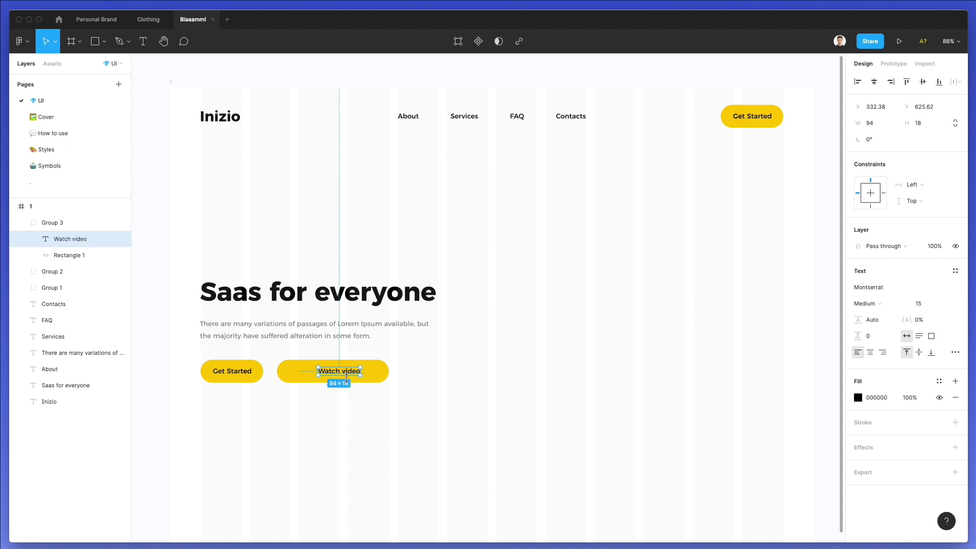
drag(350, 378, 346, 377)
click(329, 394)
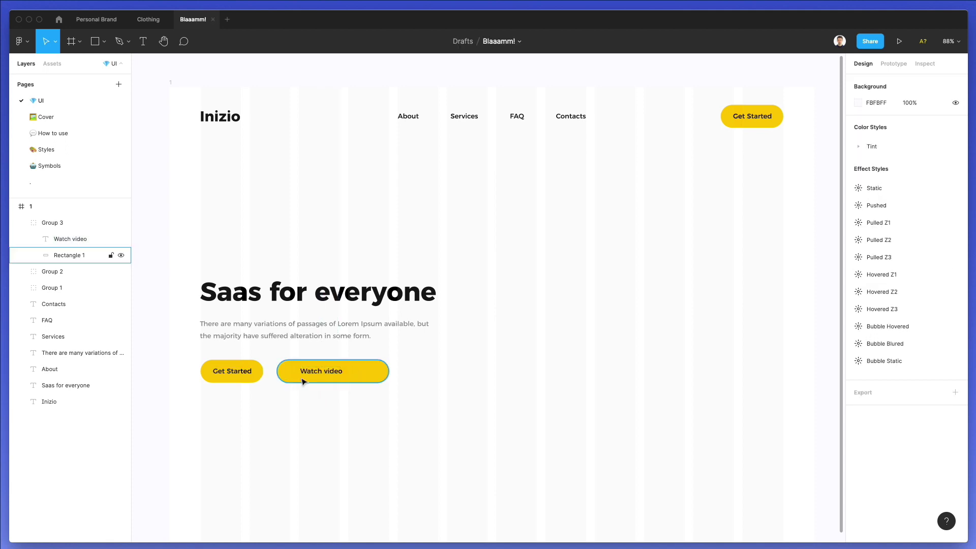
Step: Switch to Nucleo and search the Google Material Icons set for "play"
scroll(304, 380, up, 5)
scroll(307, 376, down, 3)
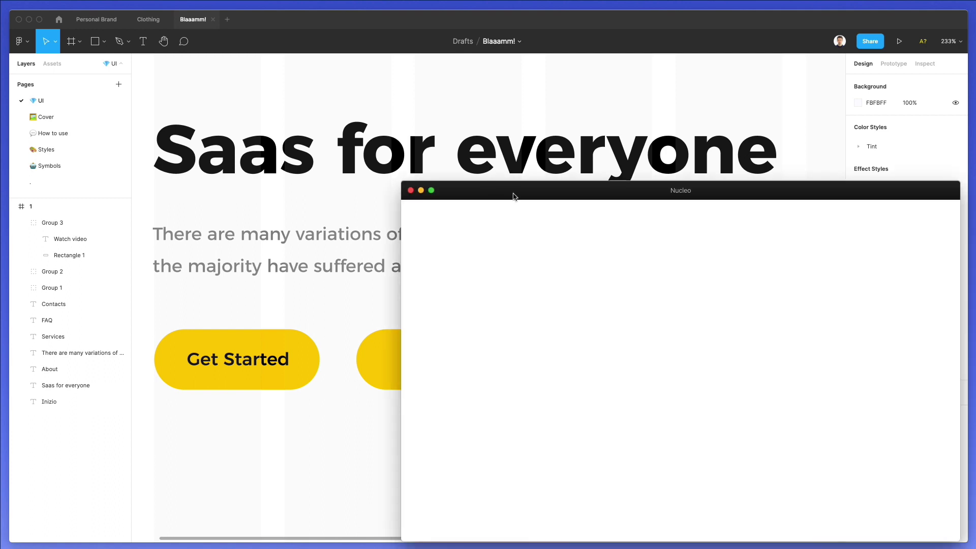
drag(513, 195, 555, 196)
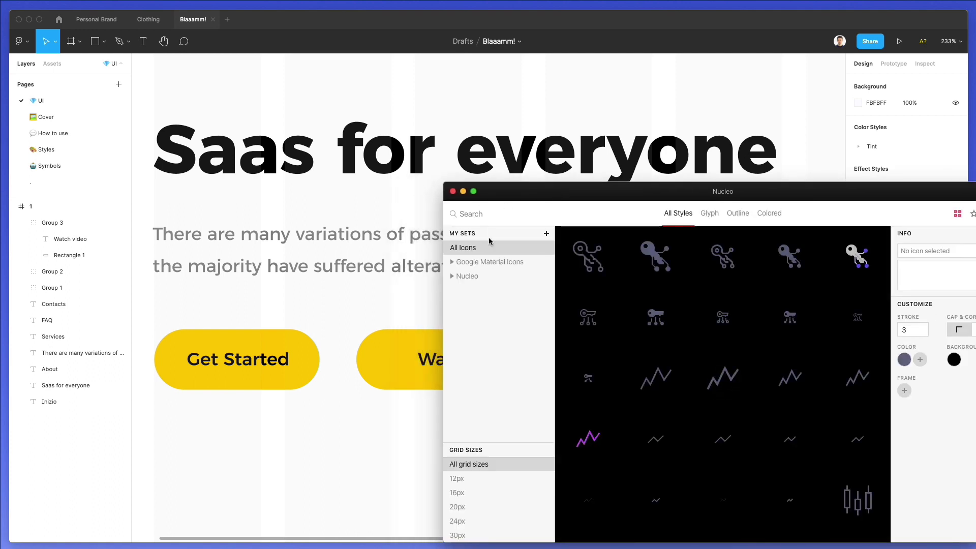
click(490, 275)
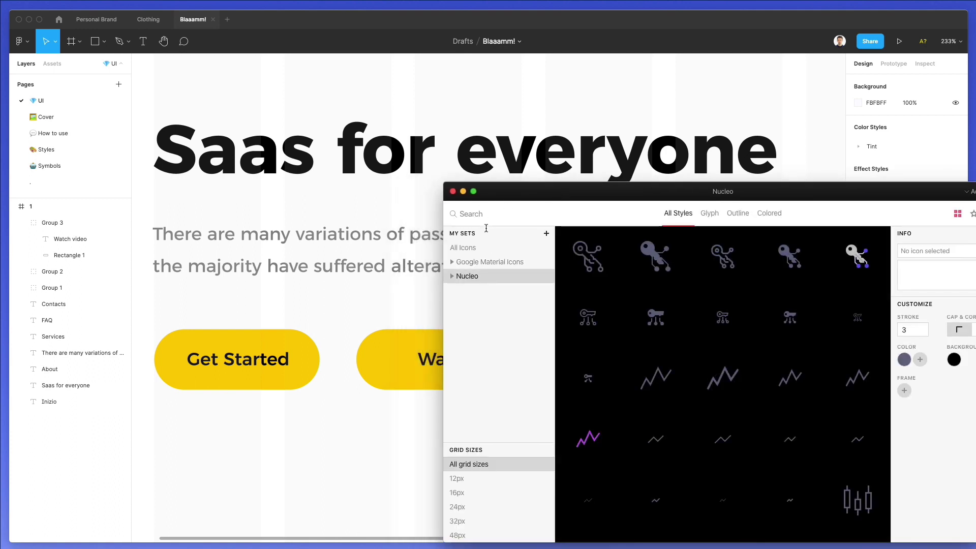
click(488, 262)
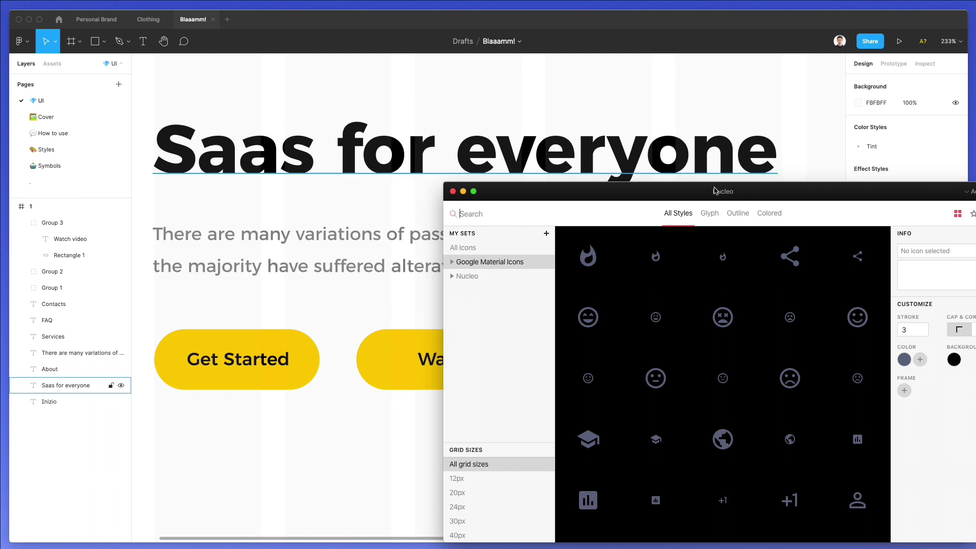
drag(728, 193, 713, 190)
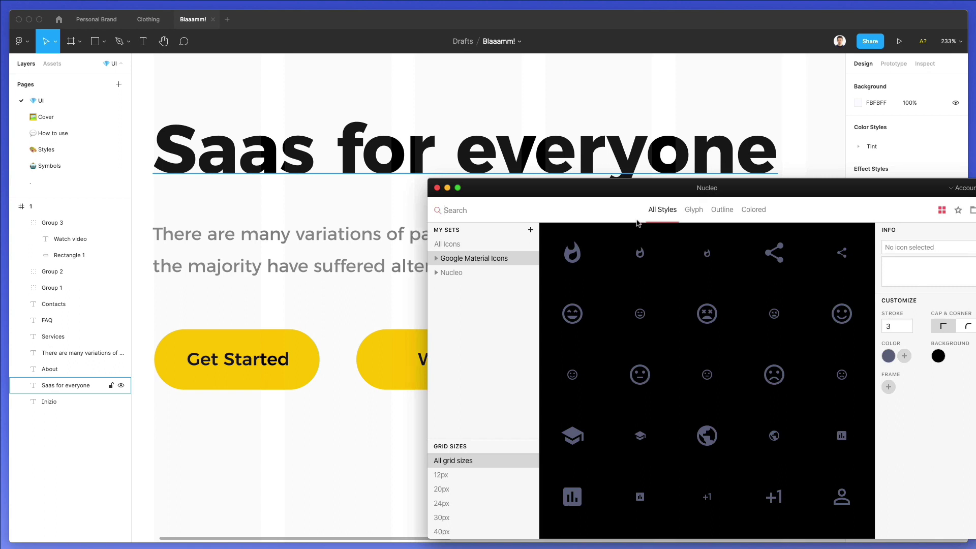
text(ay)
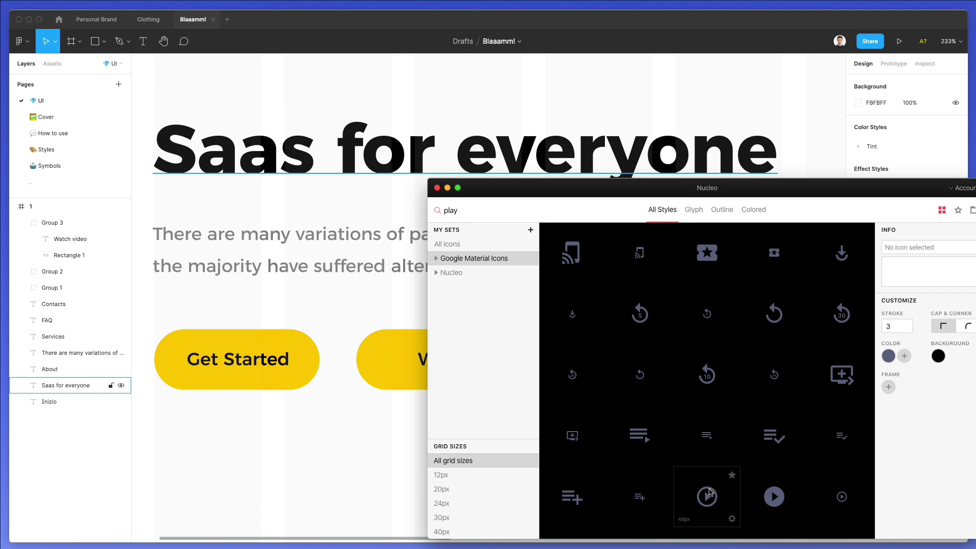
Step: Bring the 48px outlined play-circle icon into the design, ungroup its frame, and place it about 25 wide before the "Watch video" label
drag(710, 491, 380, 440)
click(380, 410)
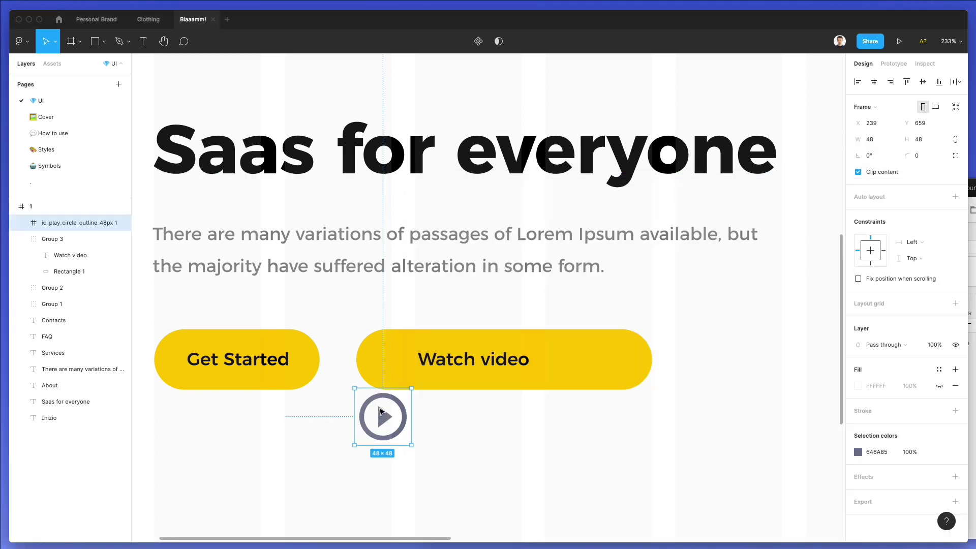
key(shift+super+g)
drag(381, 412, 397, 362)
Step: Colour the play icon with the label's black, 000000, and move the "Watch video" label slightly right, away from the icon
key(i)
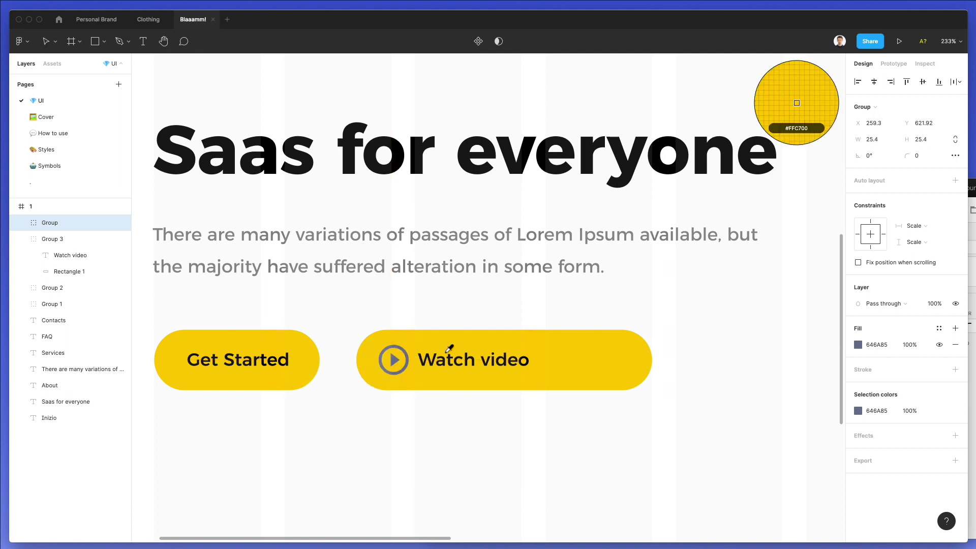
click(434, 356)
click(438, 361)
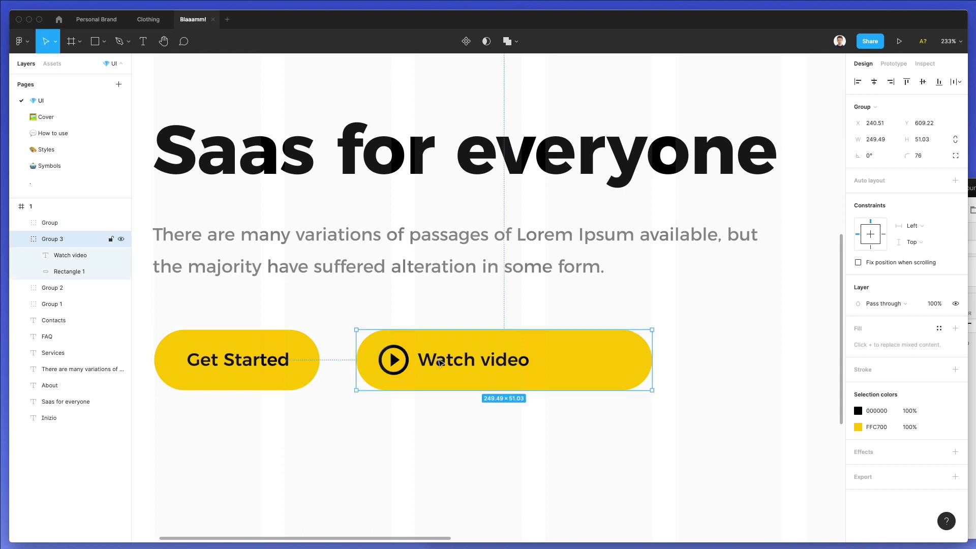
click(441, 362)
drag(440, 362, 447, 362)
Step: Replace the Watch video button's yellow fill with a black inside stroke 1.5 thick
click(446, 341)
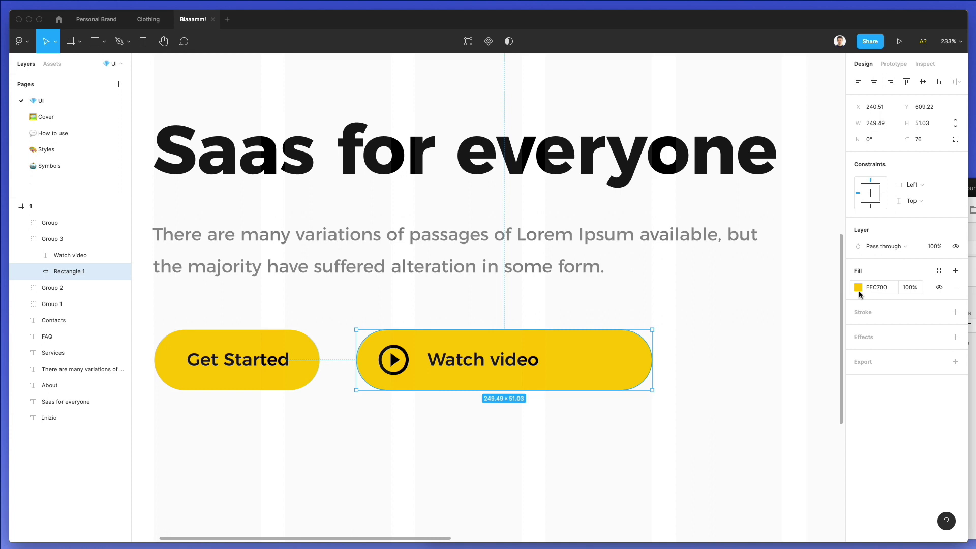
click(955, 287)
click(955, 295)
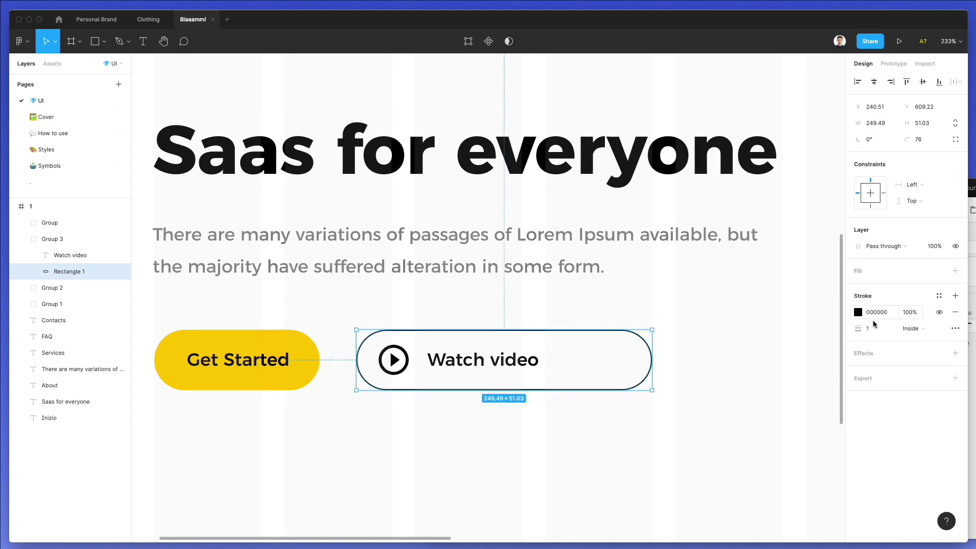
key(Return)
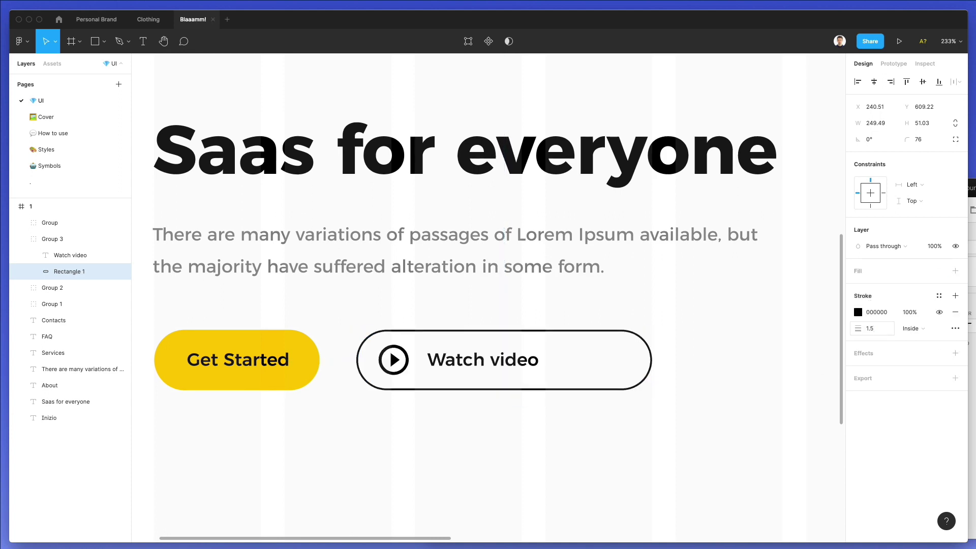
click(530, 433)
Step: Scale the play icon down proportionally to about 22.8 × 22.8
click(397, 352)
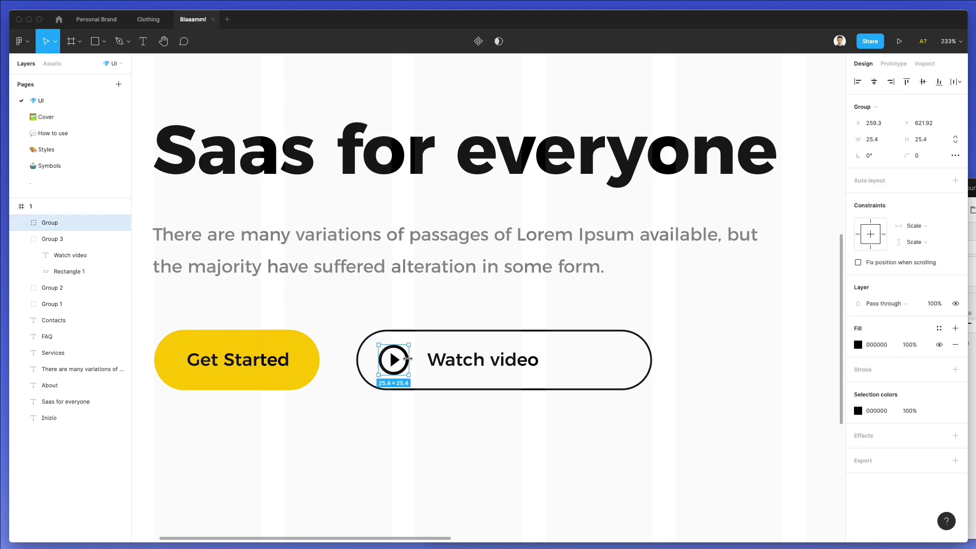
drag(408, 359, 406, 359)
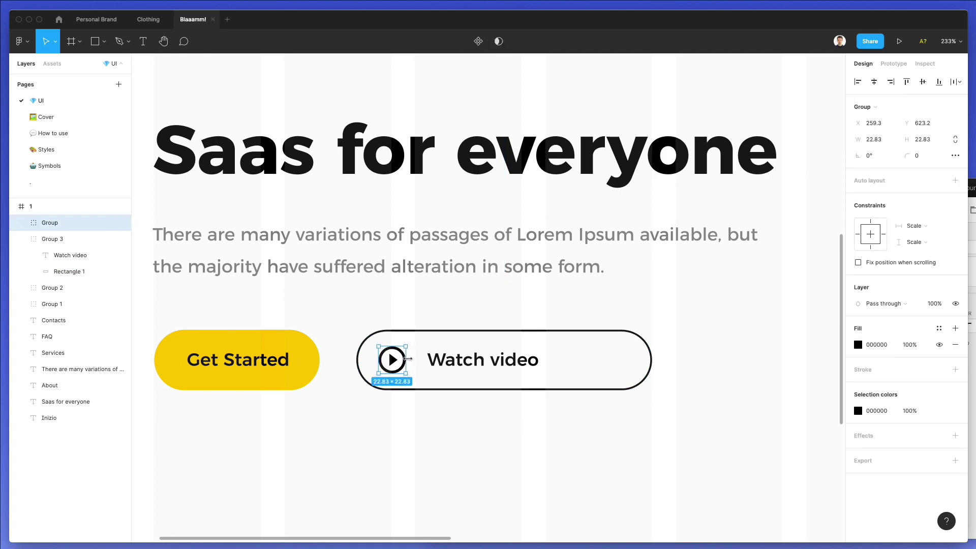
key(Up)
scroll(406, 402, down, 5)
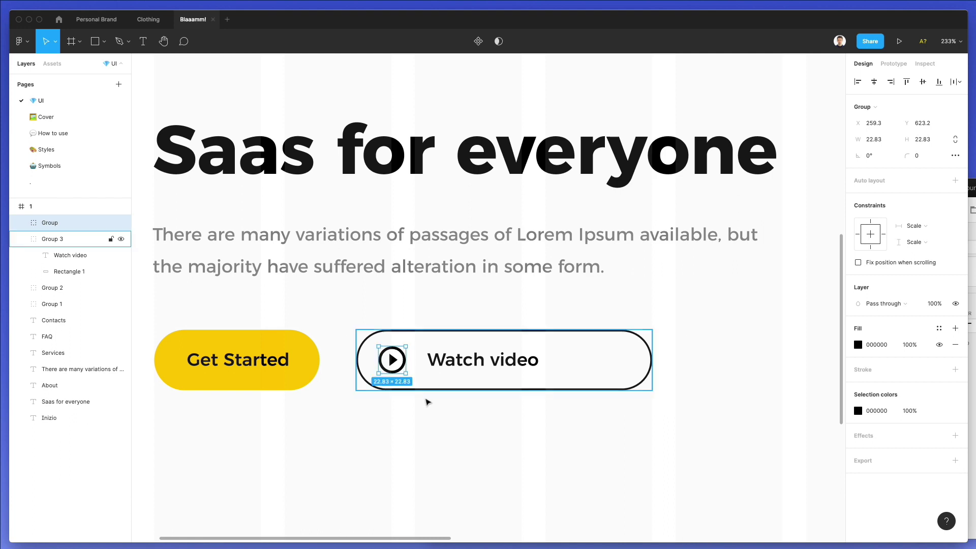
click(402, 406)
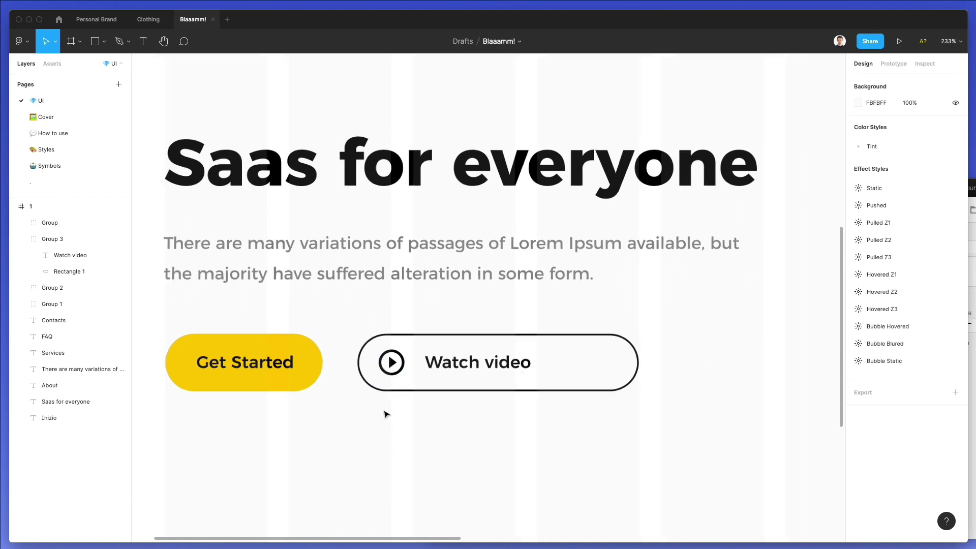
Step: Narrow the Watch video button's outline to about 180 wide so it fits the icon and label
double_click(539, 365)
drag(559, 375, 504, 378)
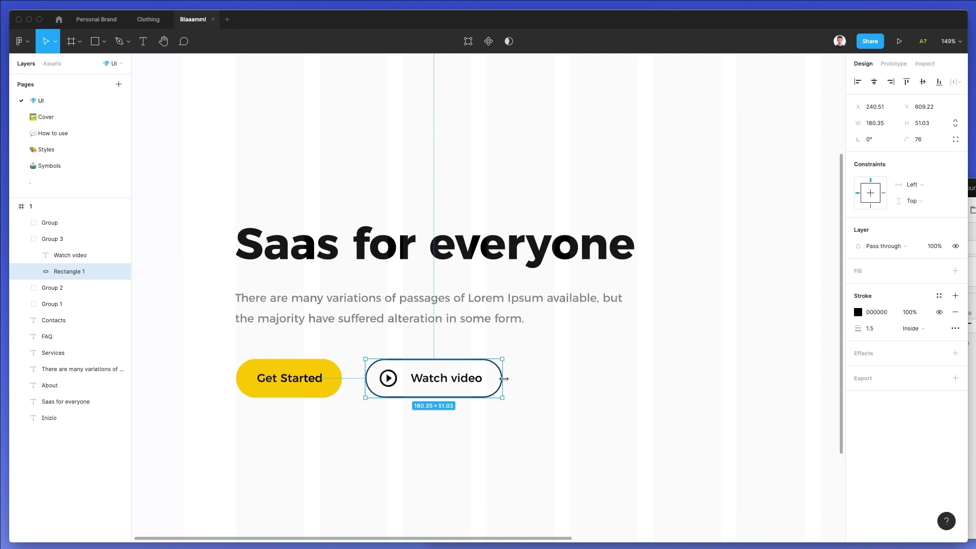
click(509, 377)
Step: Select the Watch video button together with its play icon and nudge both left, closer to the Get Started button
scroll(534, 370, down, 6)
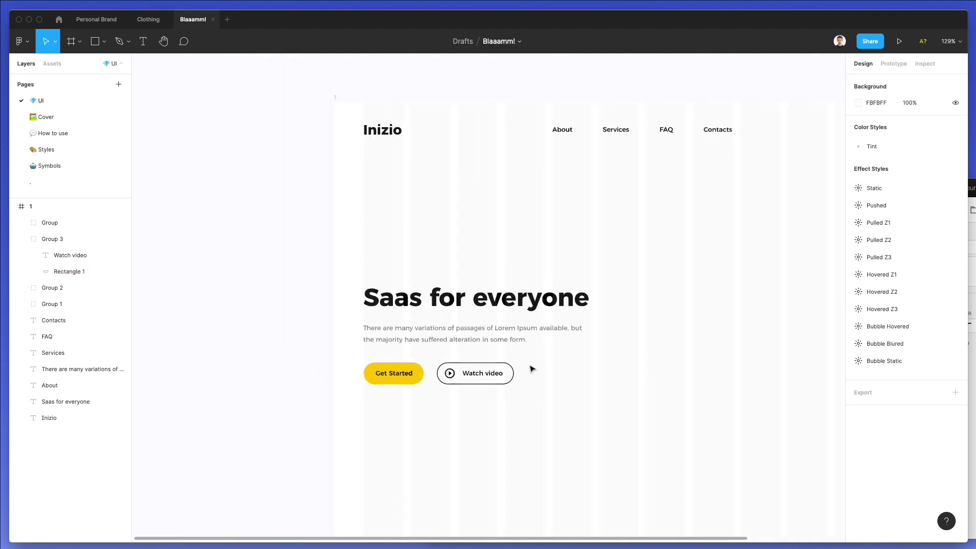
drag(533, 362, 456, 389)
key(Left)
key(Left)
key(Left)
key(Left)
key(Left)
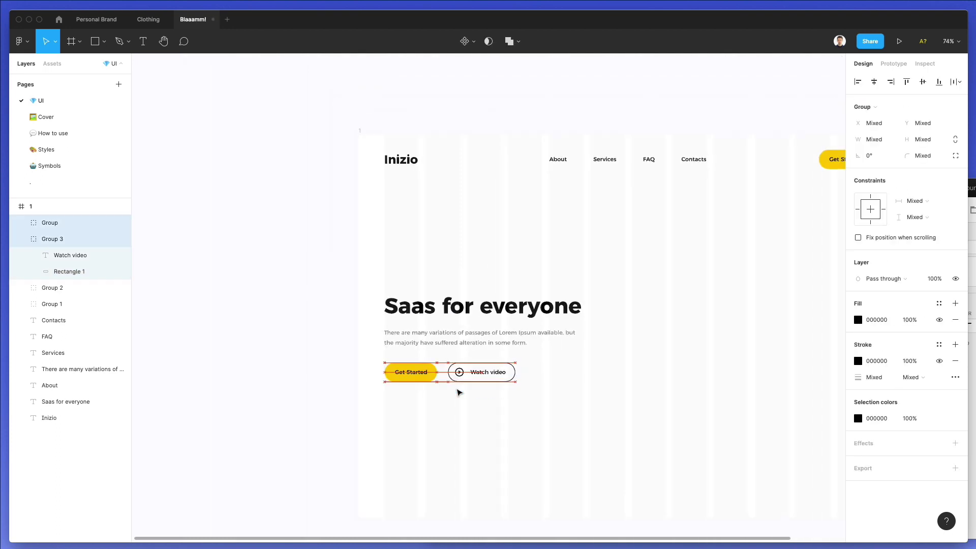
key(Left)
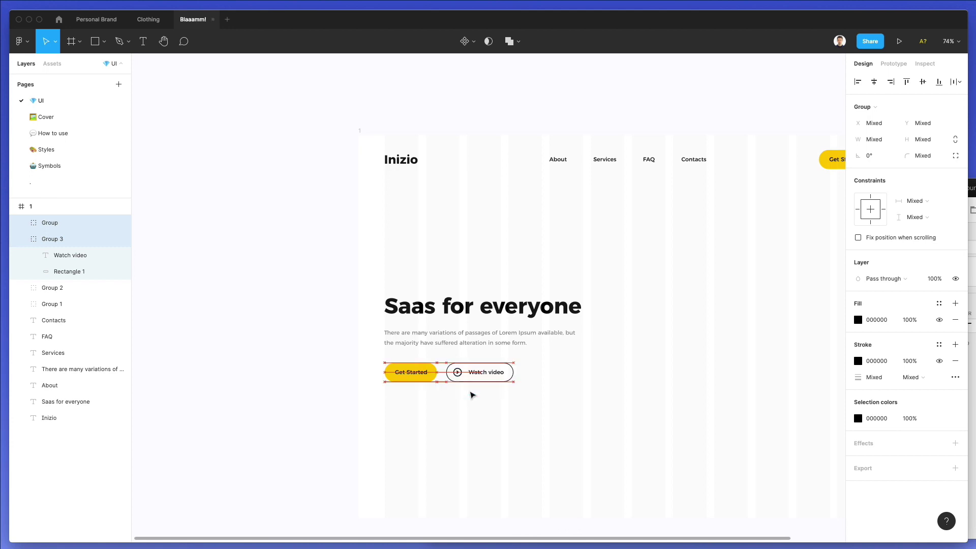
Step: Move the play icon's layer into the Watch video button's group, above its label
click(468, 394)
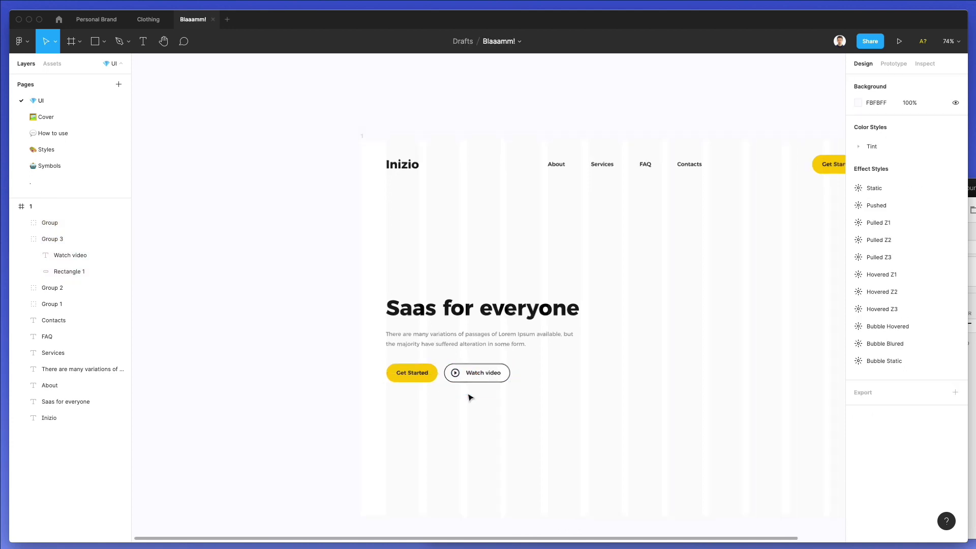
scroll(468, 395, up, 5)
click(441, 343)
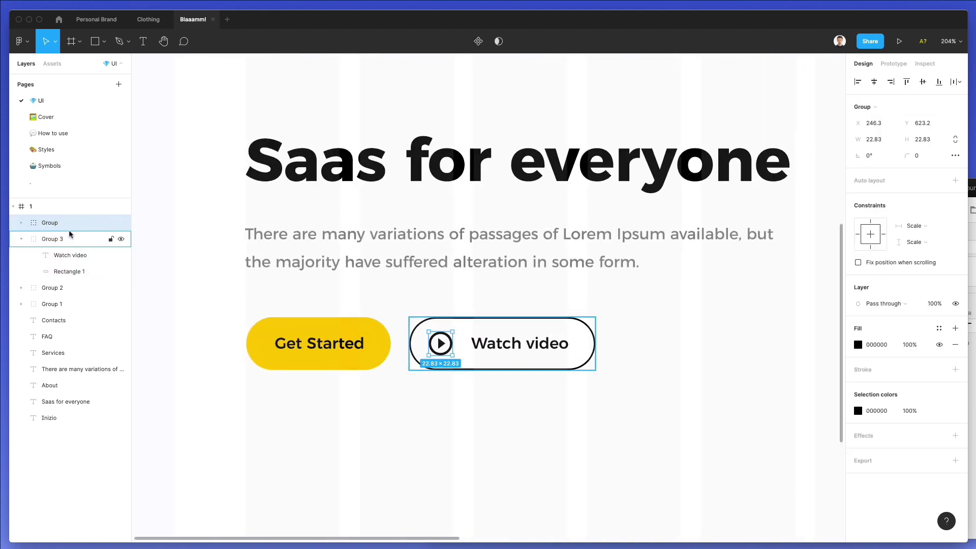
drag(72, 255, 72, 254)
click(407, 389)
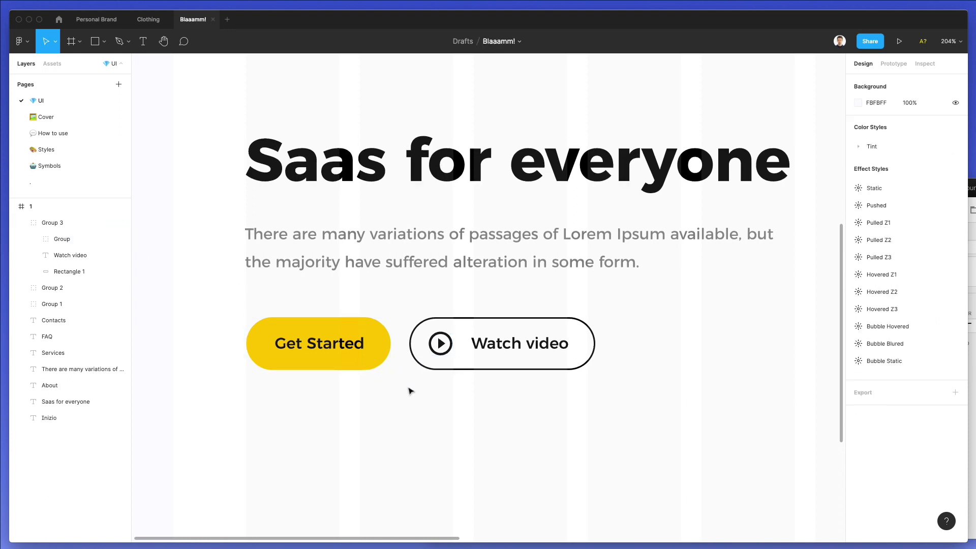
Step: Select the hero heading, description and both buttons together and shift them up in the frame
scroll(409, 390, down, 5)
scroll(411, 390, down, 8)
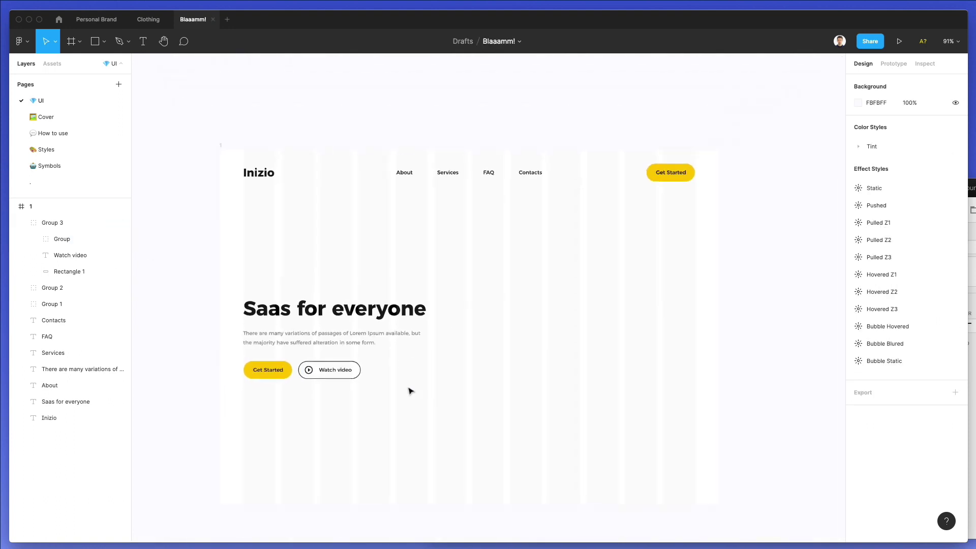
scroll(453, 322, down, 1)
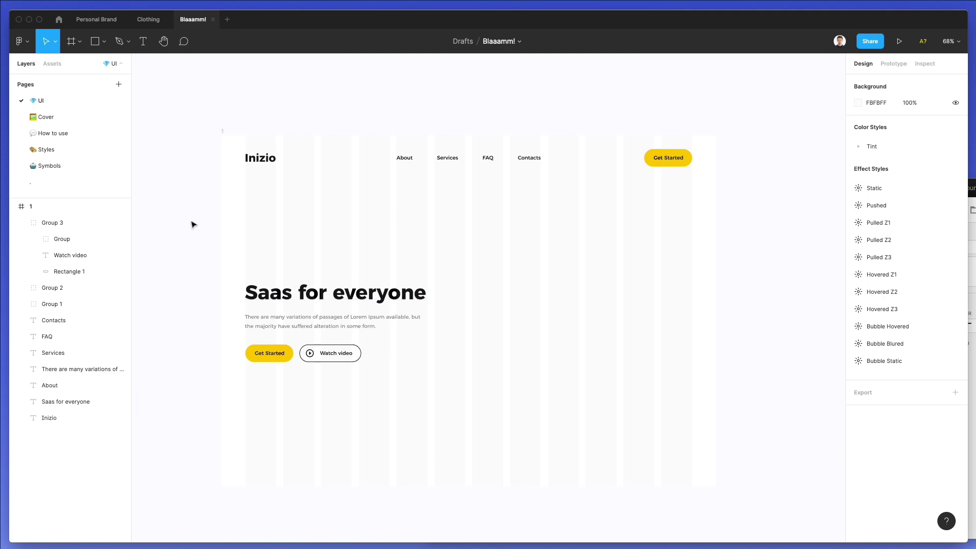
scroll(339, 304, down, 2)
drag(208, 219, 415, 355)
key(shift+Up)
key(shift+Up)
key(shift+Up)
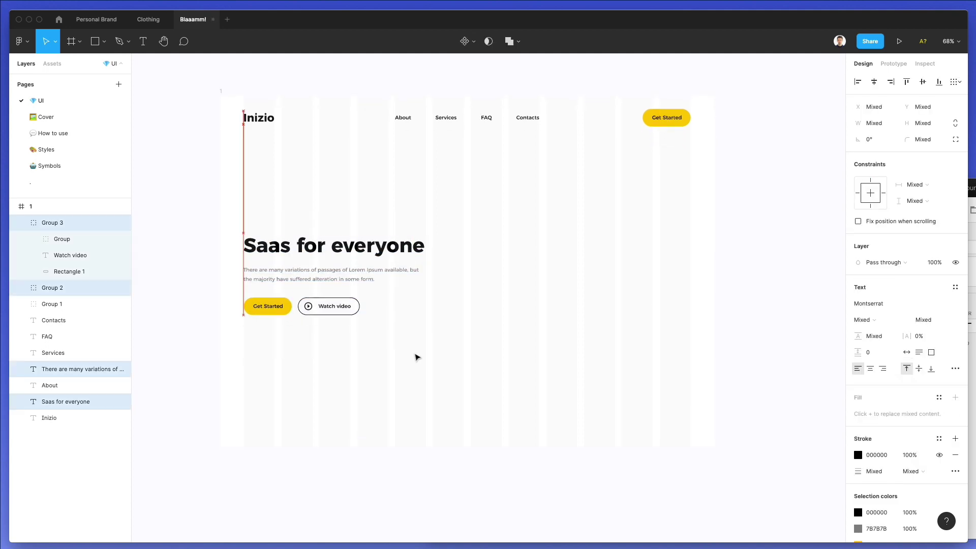
click(138, 125)
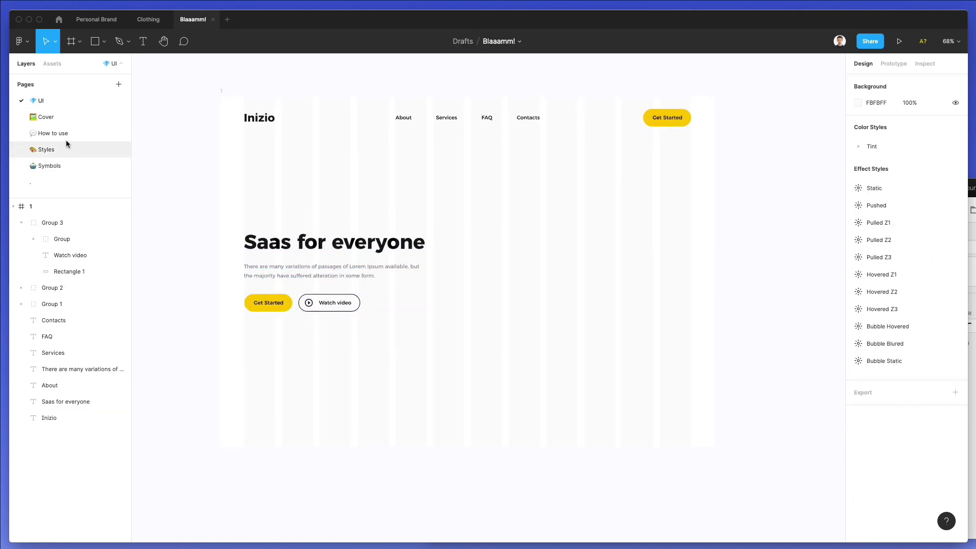
Step: Look through the 3D illustration library's Cover, How to use and Styles pages
click(63, 118)
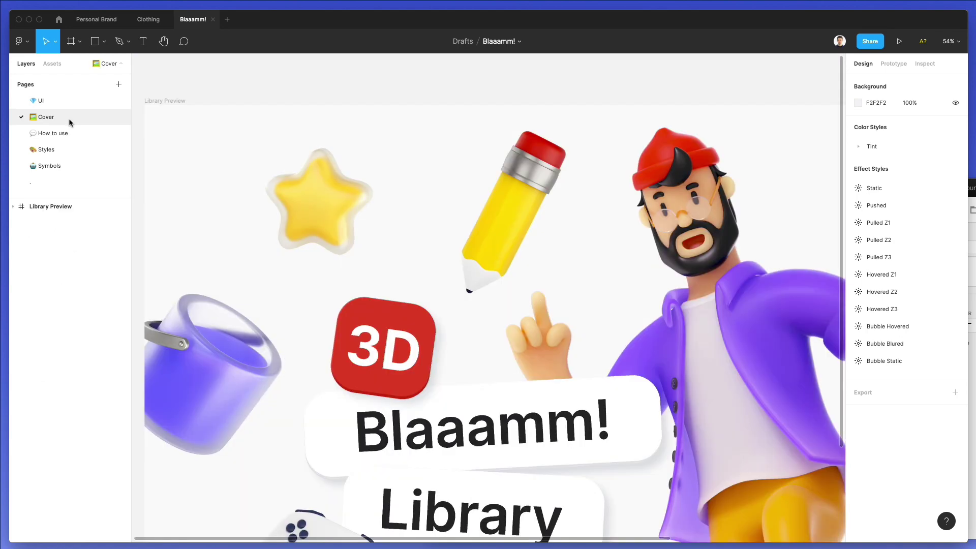
scroll(395, 217, up, 5)
scroll(395, 216, down, 8)
scroll(395, 217, right, 1)
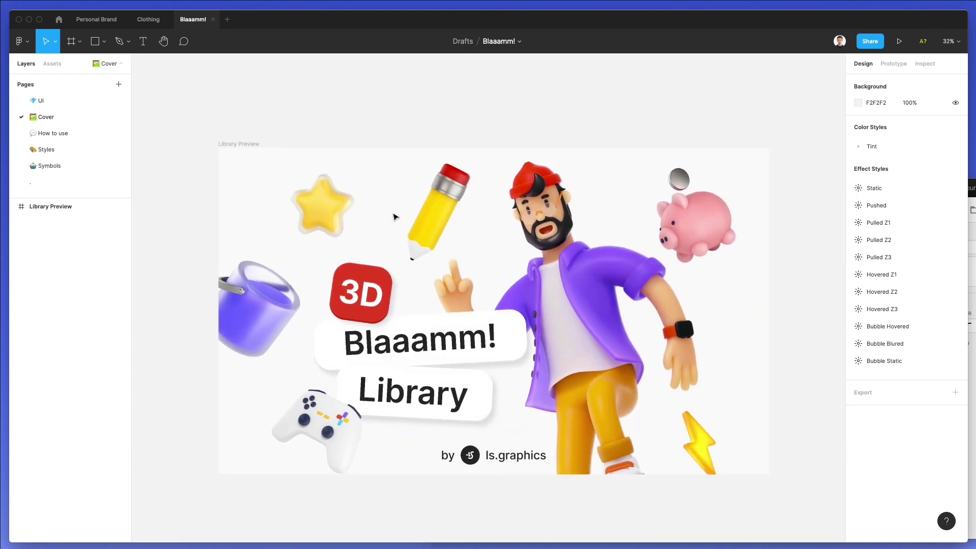
scroll(395, 216, right, 1)
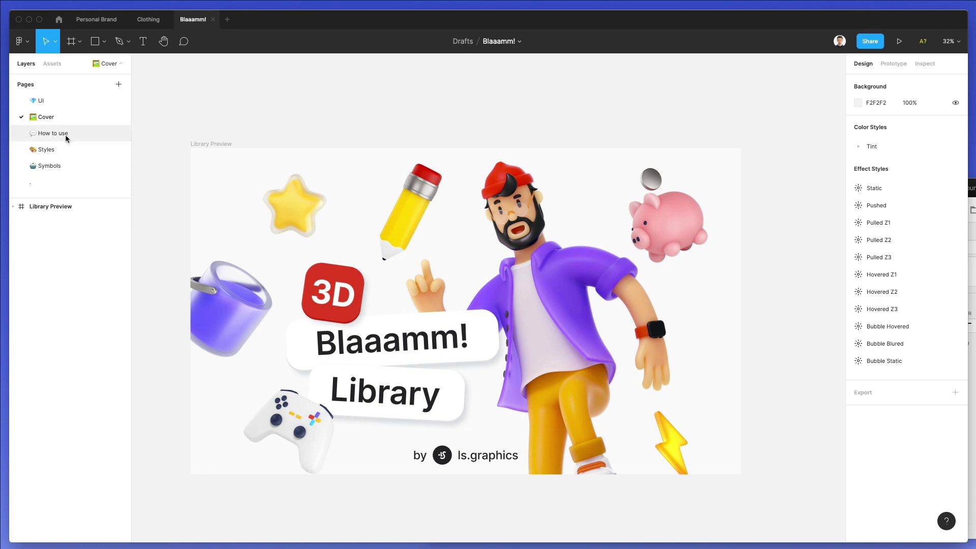
click(46, 131)
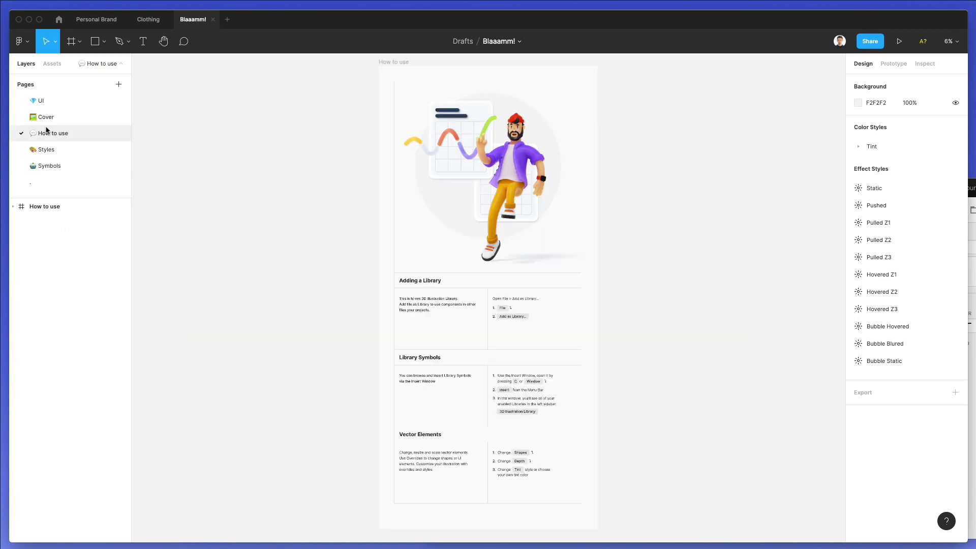
scroll(451, 176, up, 3)
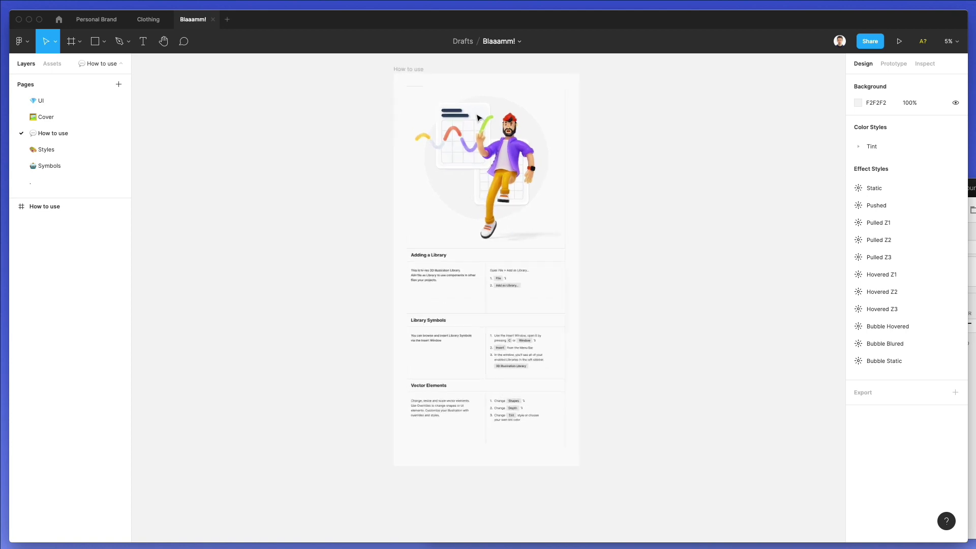
scroll(476, 118, down, 2)
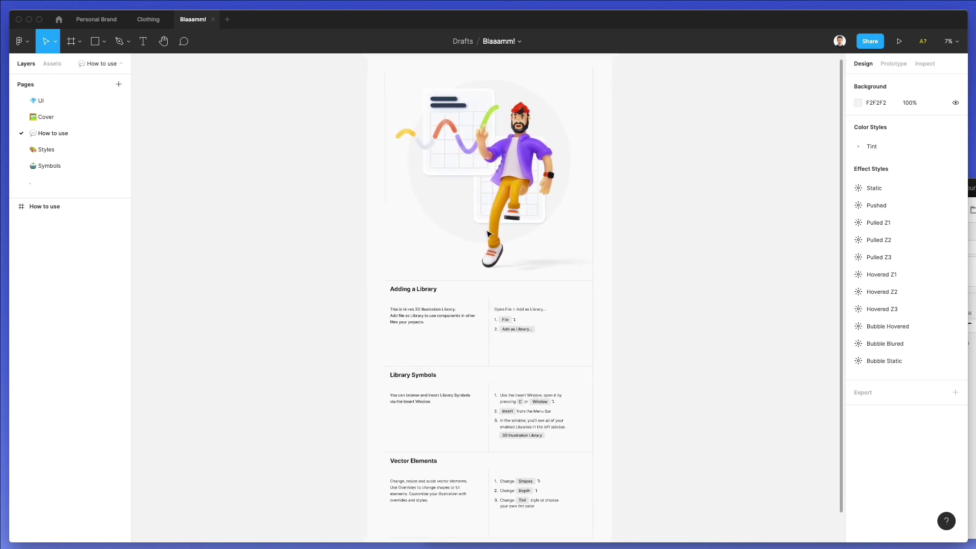
click(57, 151)
scroll(483, 210, down, 5)
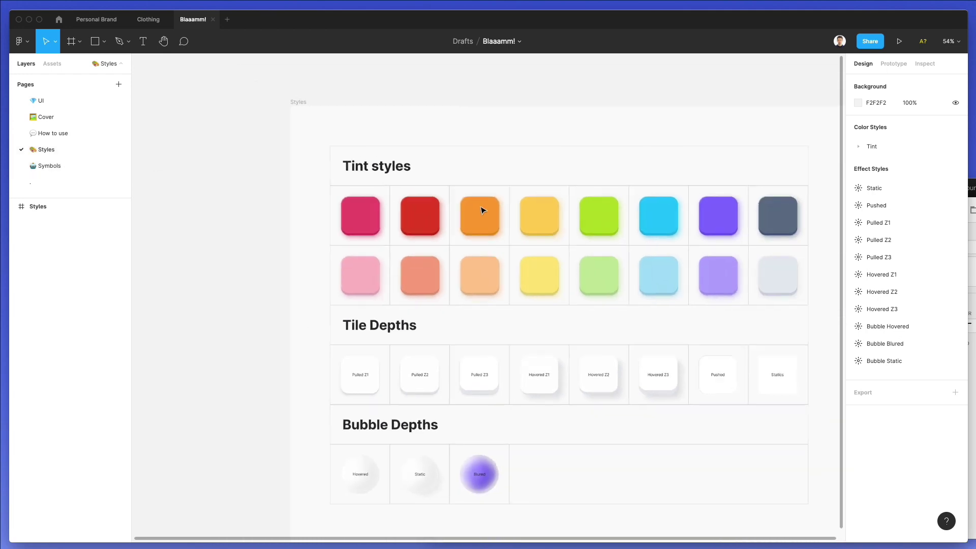
Step: Browse the Symbols page for a hero illustration, checking its objects, shapes, tools, devices, hands, characters and vector UI elements
click(67, 166)
scroll(492, 268, right, 3)
scroll(492, 268, up, 2)
scroll(491, 273, down, 8)
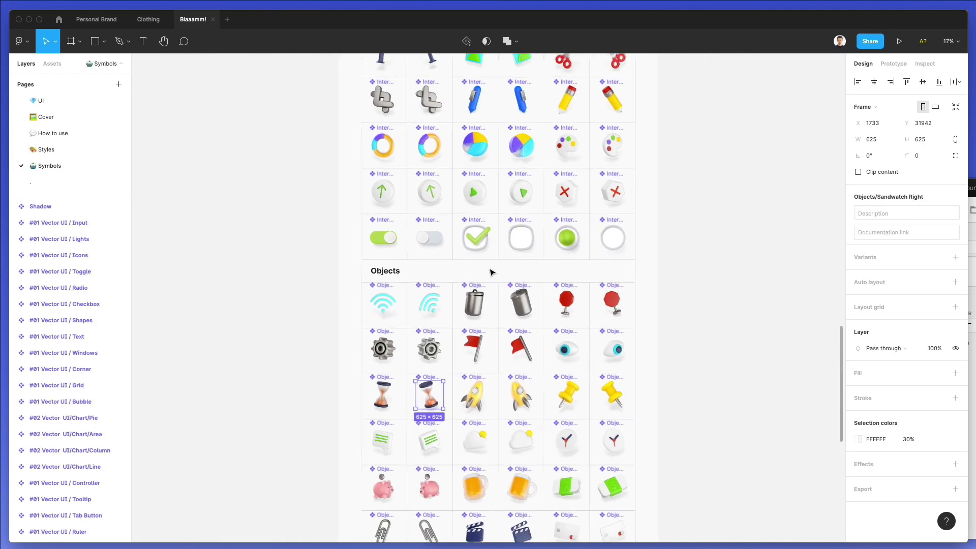
click(393, 275)
scroll(394, 275, down, 3)
scroll(394, 275, right, 2)
scroll(393, 275, down, 2)
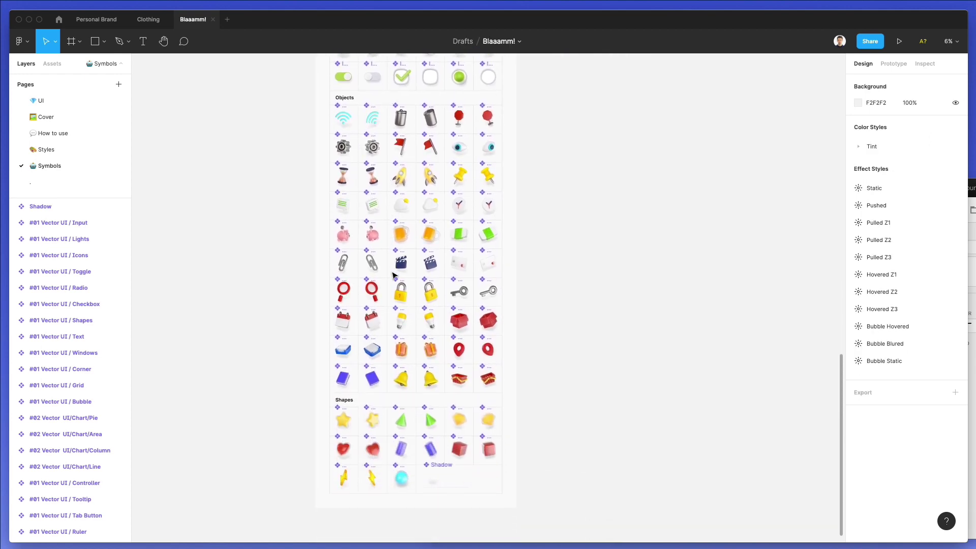
scroll(392, 275, up, 3)
scroll(393, 274, up, 5)
scroll(393, 275, up, 3)
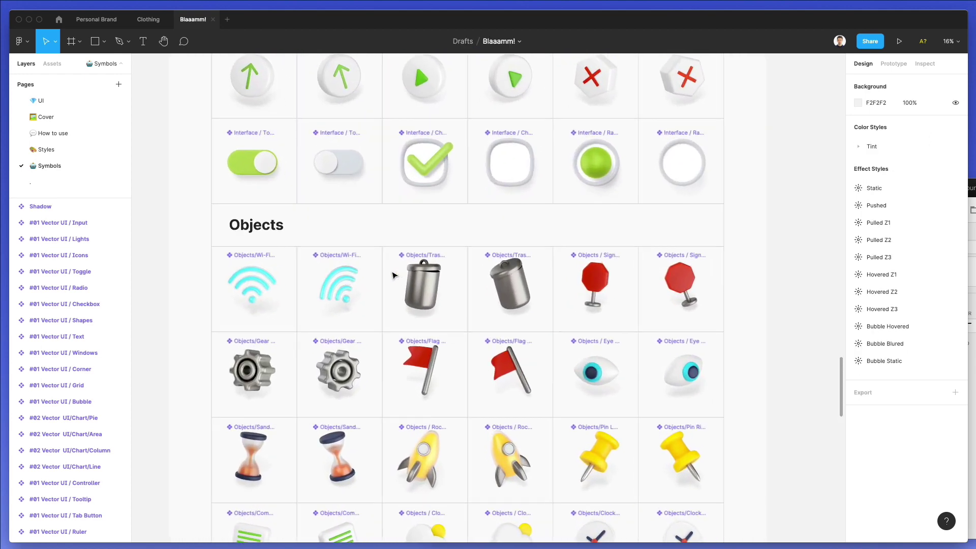
scroll(393, 275, up, 5)
scroll(392, 275, up, 10)
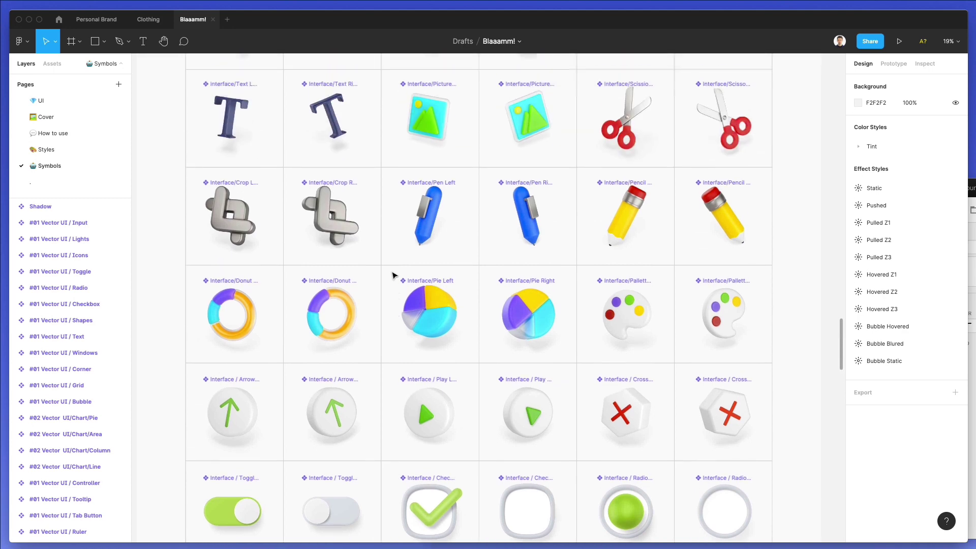
scroll(393, 275, up, 10)
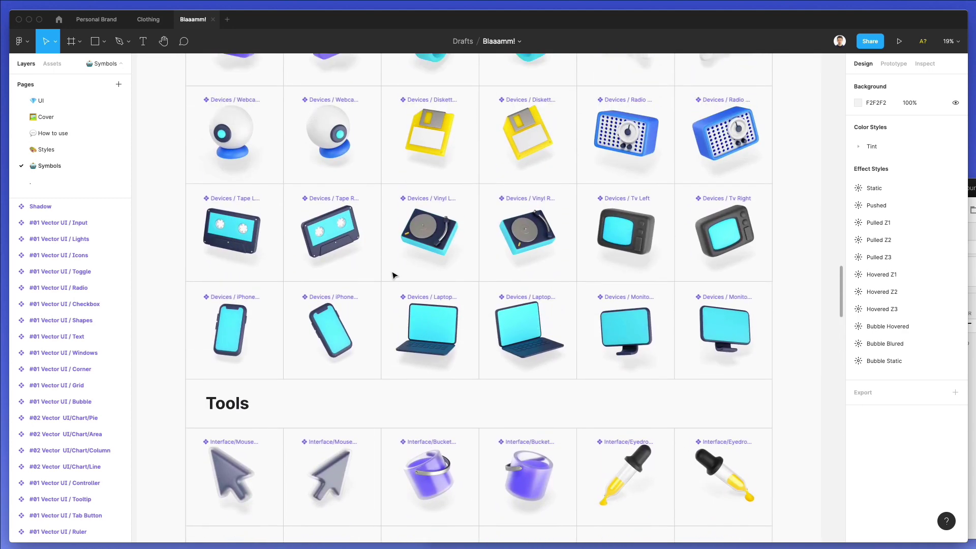
scroll(393, 275, up, 10)
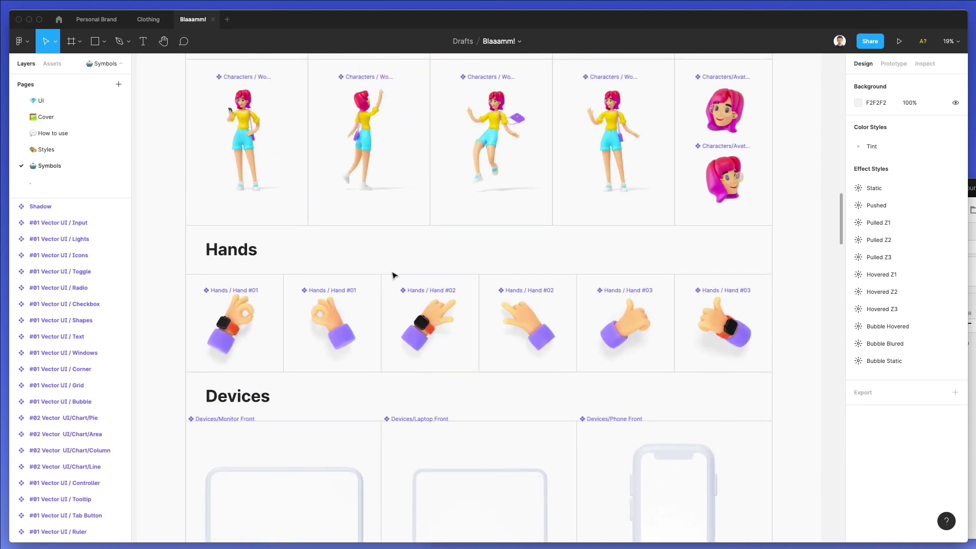
scroll(409, 240, up, 10)
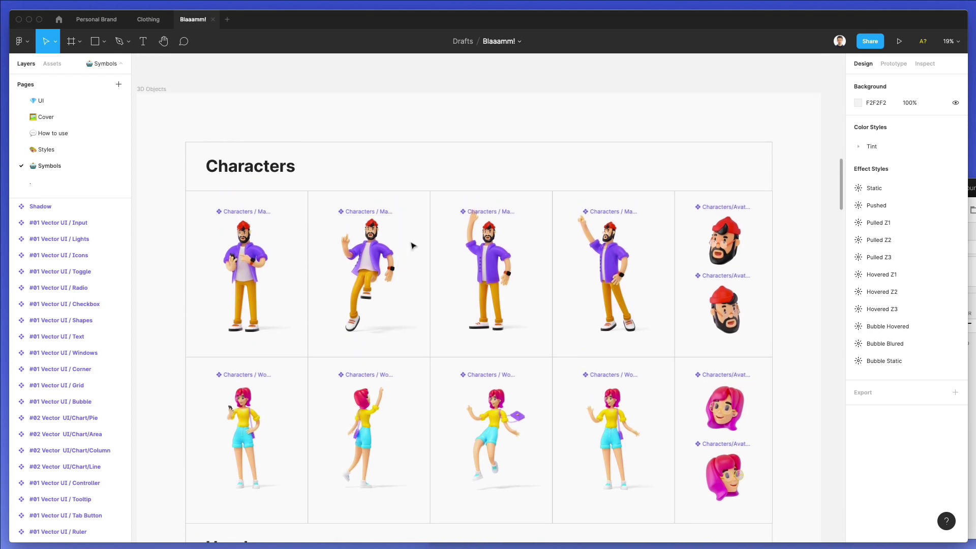
scroll(411, 247, up, 4)
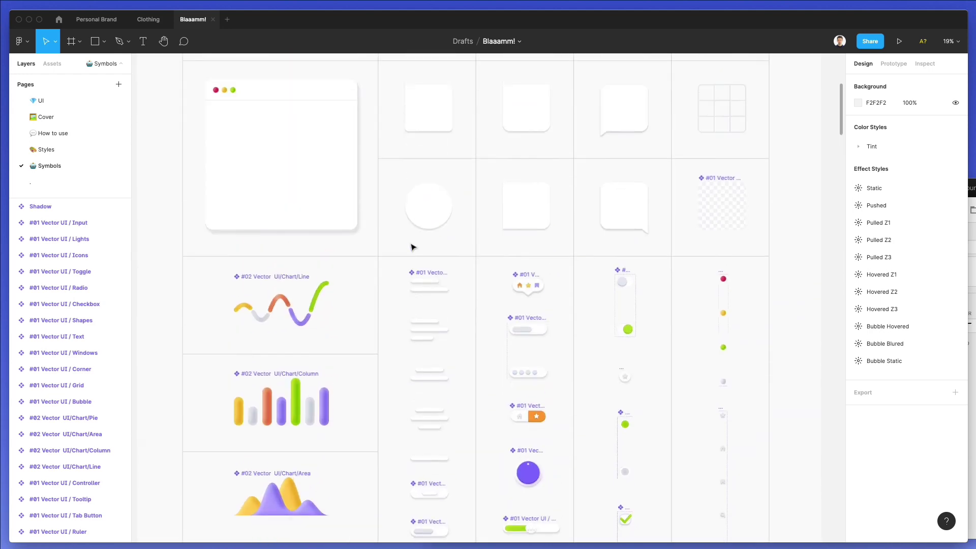
scroll(412, 247, down, 8)
scroll(411, 247, down, 4)
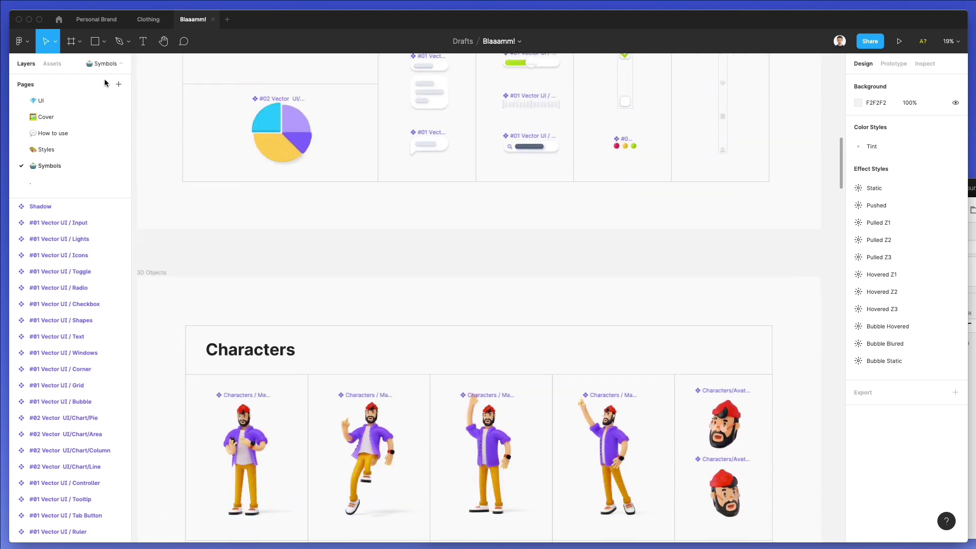
Step: Copy the Bitmap illustration of the bearded character from the How to use page and paste it into the UI page
click(59, 134)
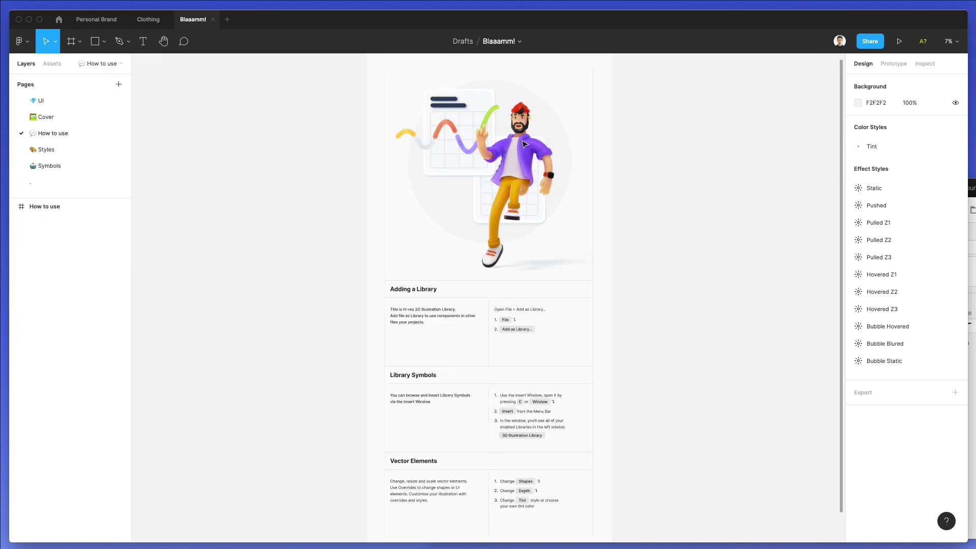
right_click(525, 147)
mouse_move(529, 147)
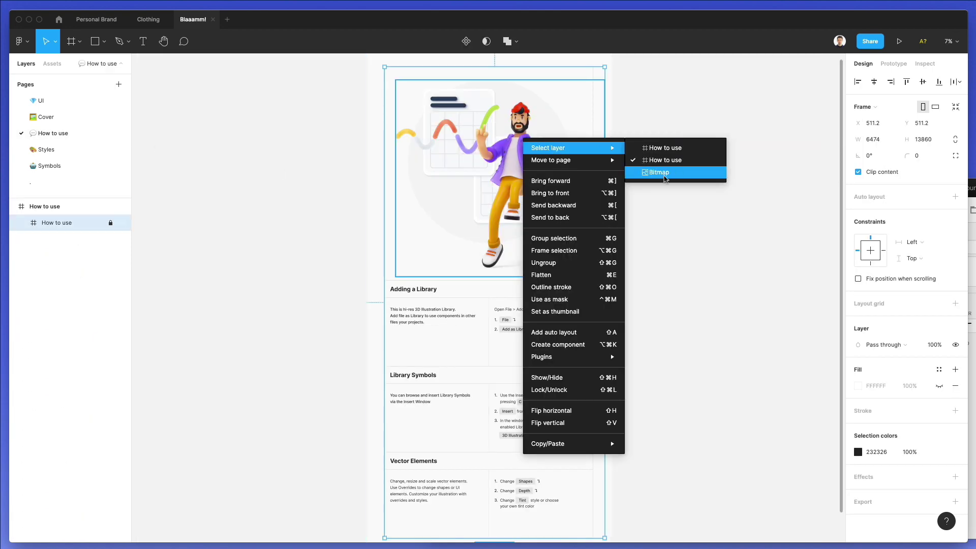
click(661, 173)
scroll(503, 169, up, 5)
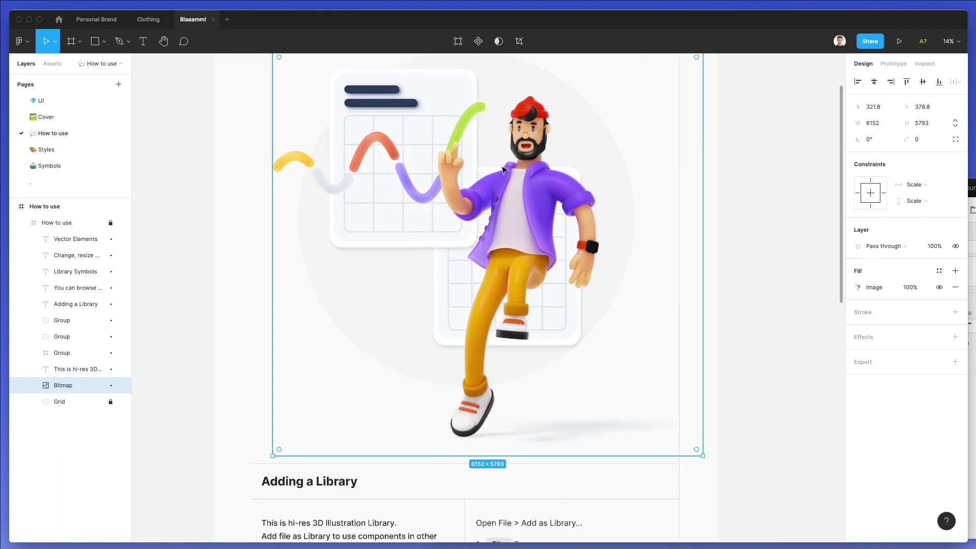
scroll(307, 122, up, 1)
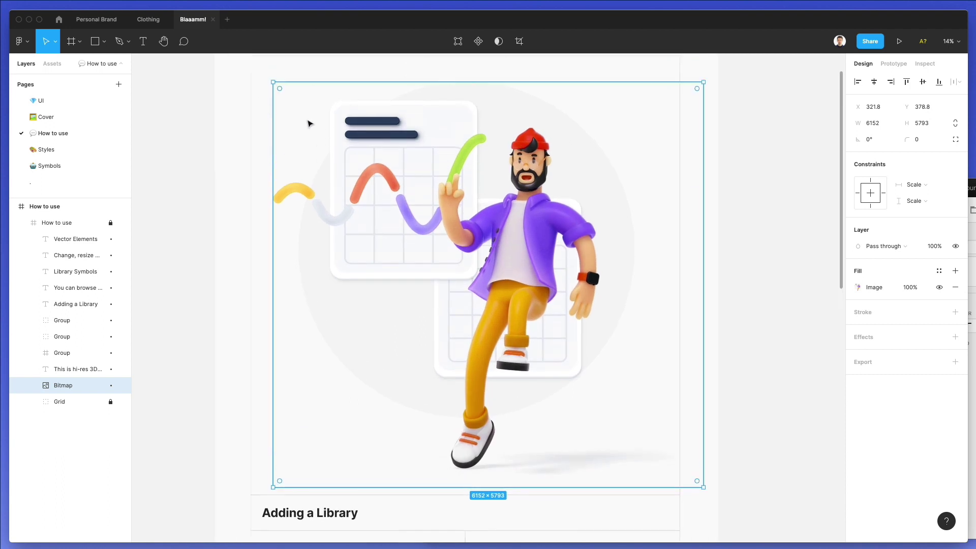
scroll(307, 123, down, 2)
click(58, 106)
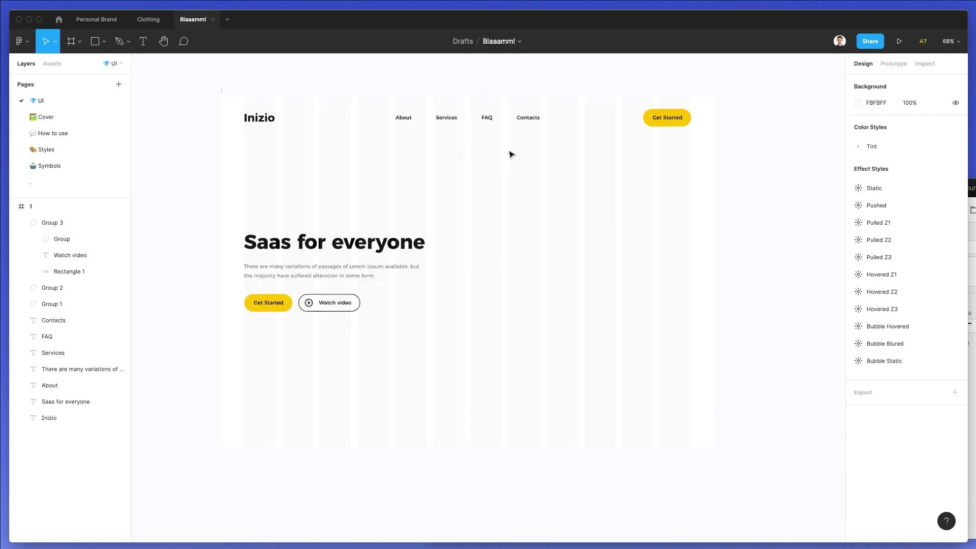
key(super+v)
Step: Scale the pasted illustration down proportionally to about 653 × 614 and place it to the right of the hero text
scroll(516, 193, down, 6)
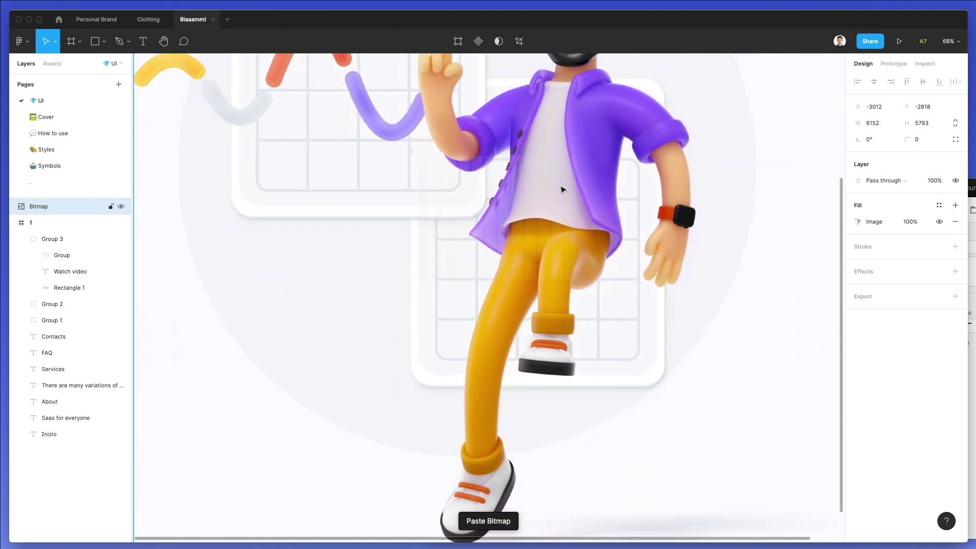
scroll(689, 187, down, 1)
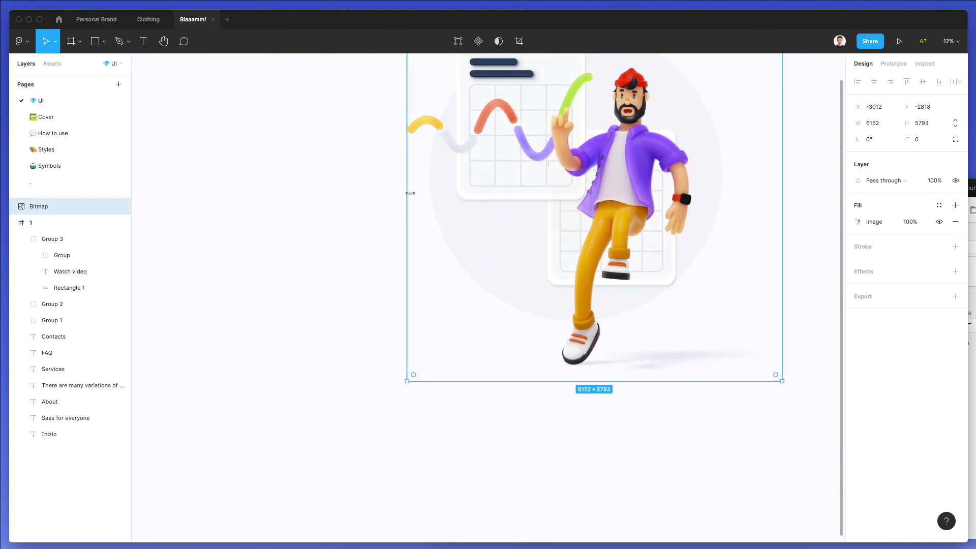
drag(409, 192, 668, 117)
scroll(574, 191, up, 5)
drag(557, 207, 626, 221)
scroll(626, 222, down, 3)
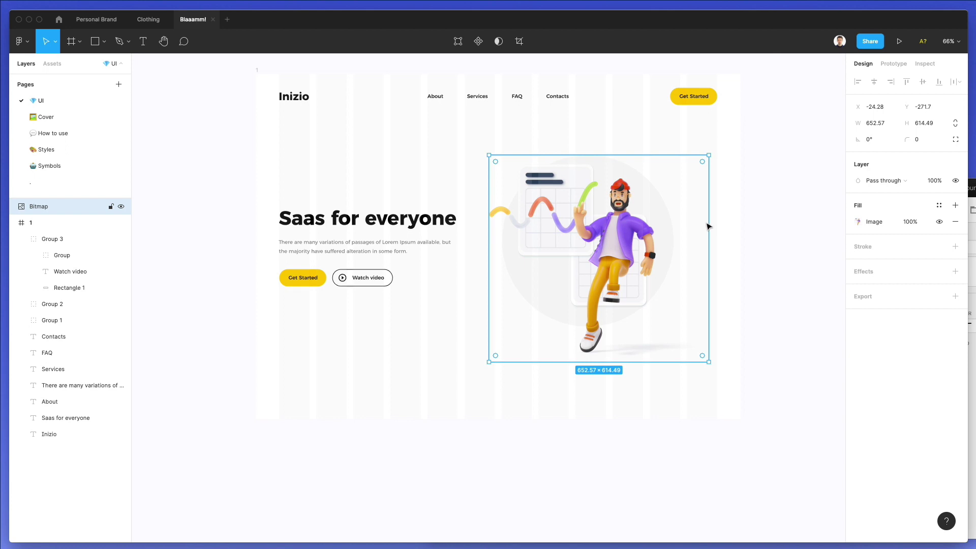
Step: Move the illustration slightly right and enlarge it proportionally to about 762 × 718
drag(708, 226, 734, 222)
drag(632, 229, 644, 229)
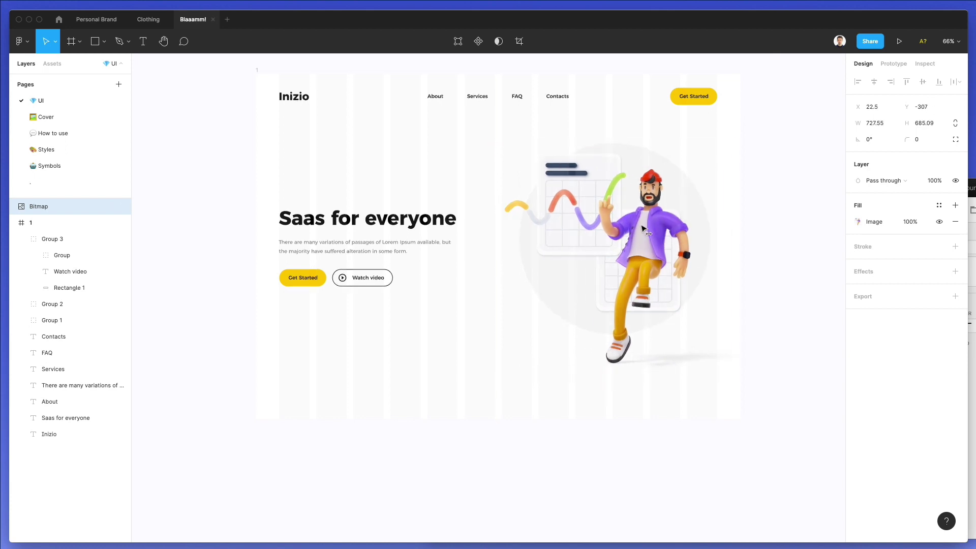
drag(746, 278, 759, 277)
Step: Nudge the illustration left and up beside the hero text, to about X -26, Y -334
key(shift+Left)
key(shift+Left)
key(shift+Left)
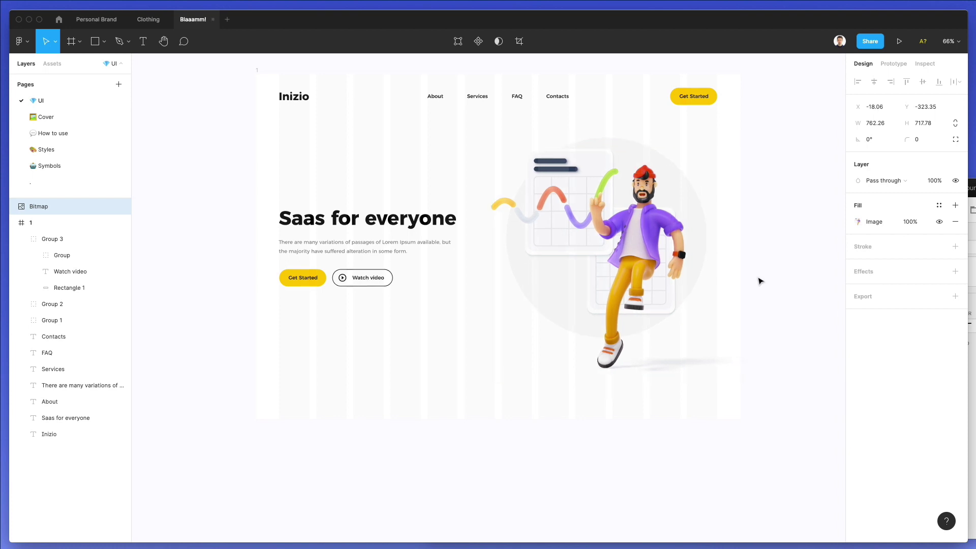
key(shift+Up)
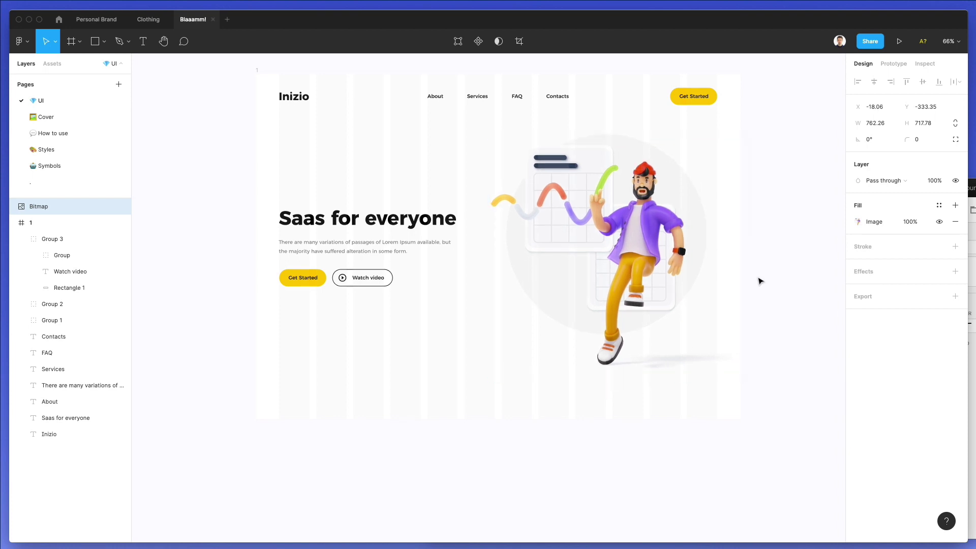
key(Up)
key(Left)
key(Left)
key(Left)
key(Left)
key(Left)
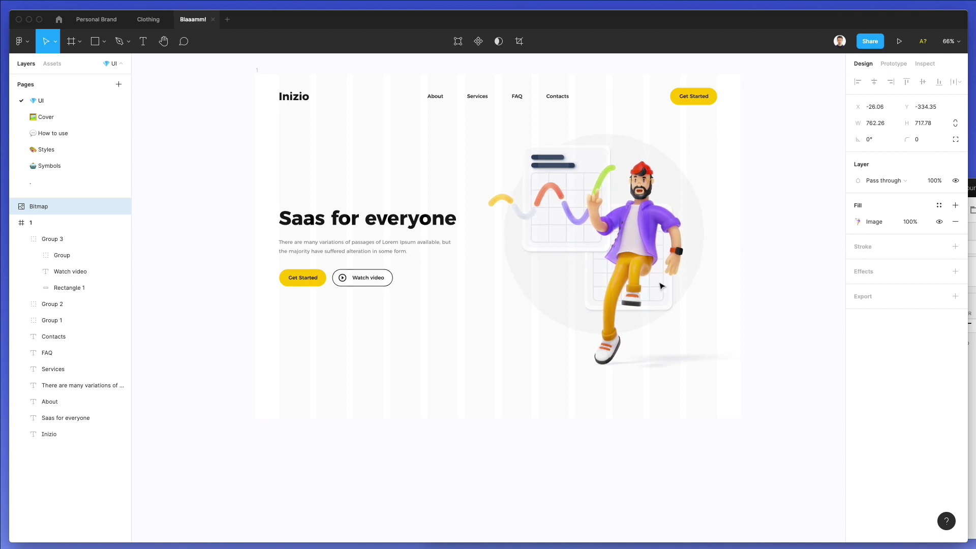
Step: Draw a horizontal divider line 860 wide below the hero section, at about X 290, Y 1007
click(393, 338)
scroll(392, 338, down, 3)
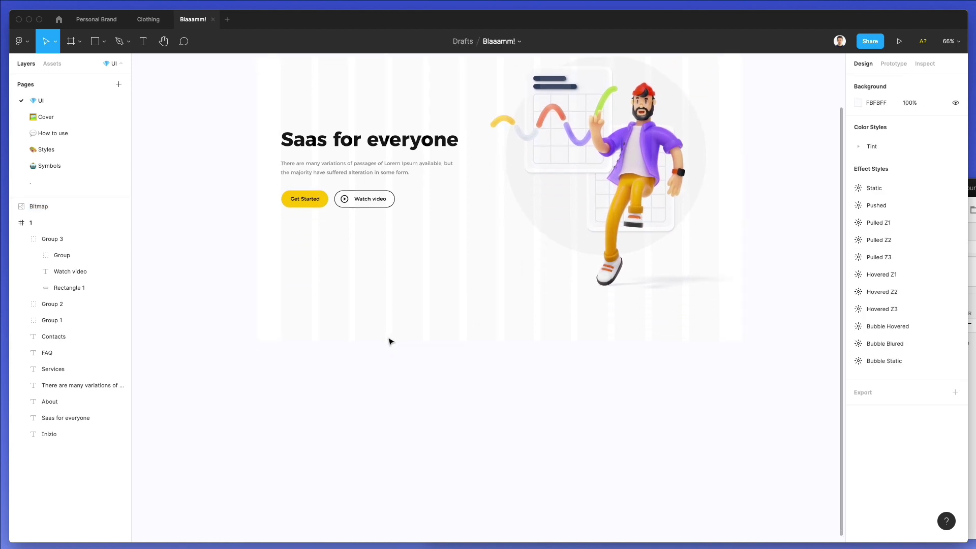
key(l)
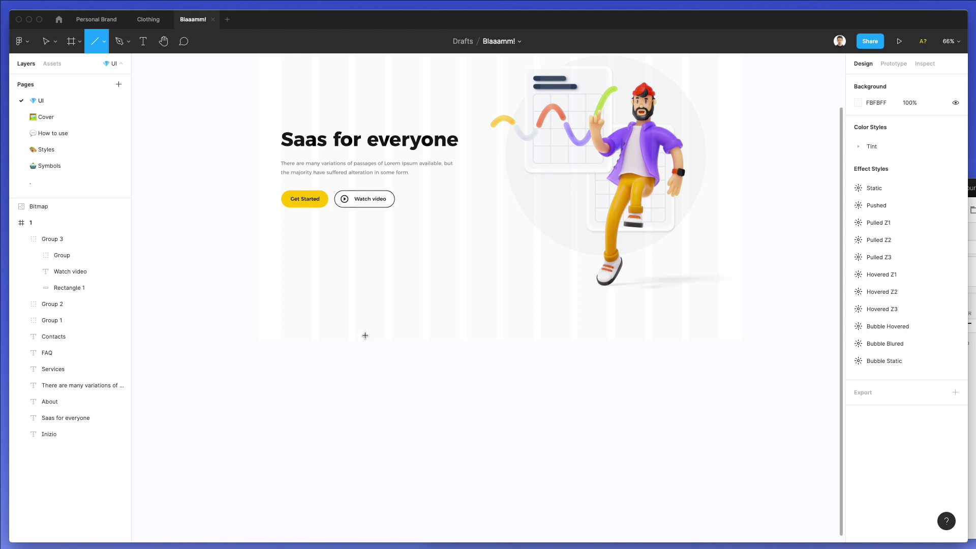
mouse_move(355, 334)
mouse_down()
mouse_move(664, 333)
mouse_move(636, 335)
mouse_move(645, 334)
mouse_up()
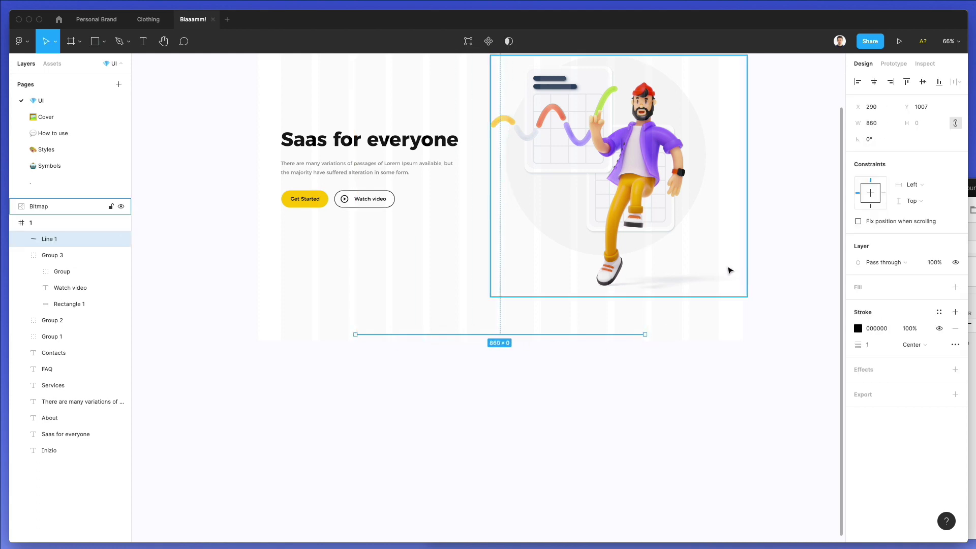
Step: Extend the landing page frame downward to a height of about 4416
scroll(554, 223, up, 1)
scroll(554, 222, up, 4)
click(268, 105)
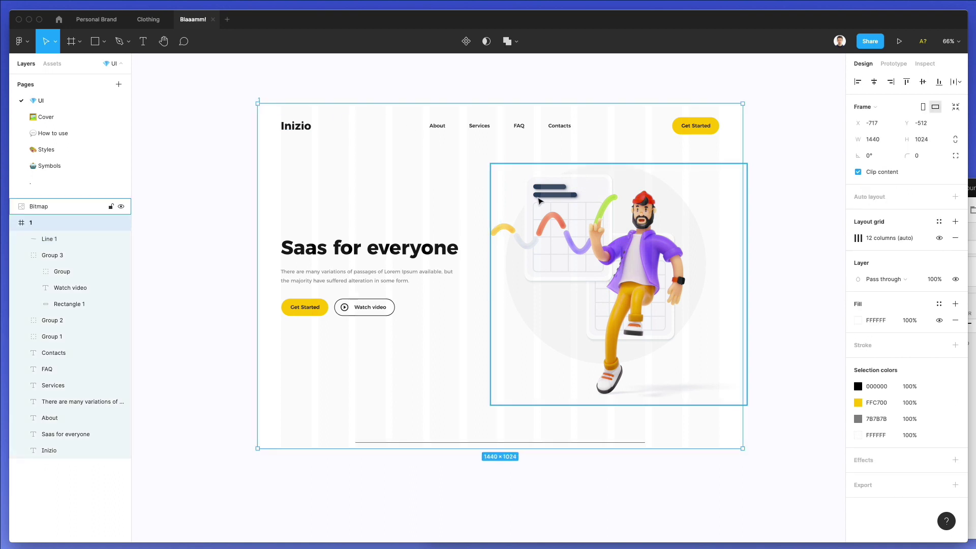
scroll(538, 205, down, 5)
drag(557, 313, 575, 506)
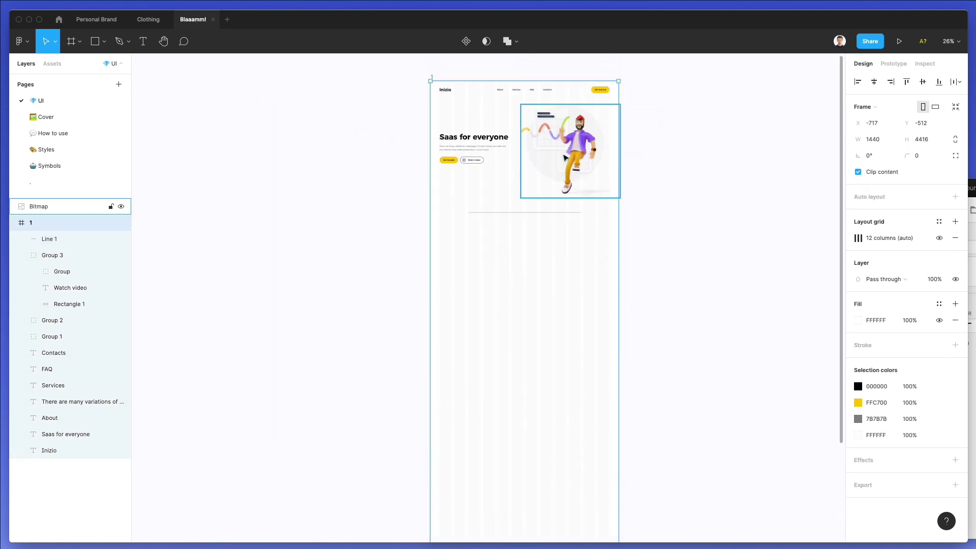
scroll(517, 400, up, 5)
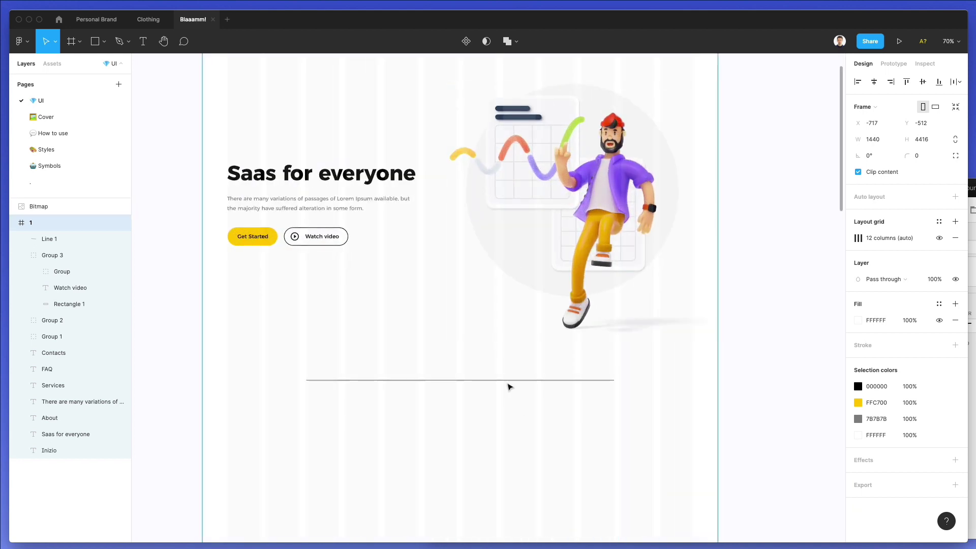
Step: Lower the divider line's opacity to 15%
click(508, 381)
key(2)
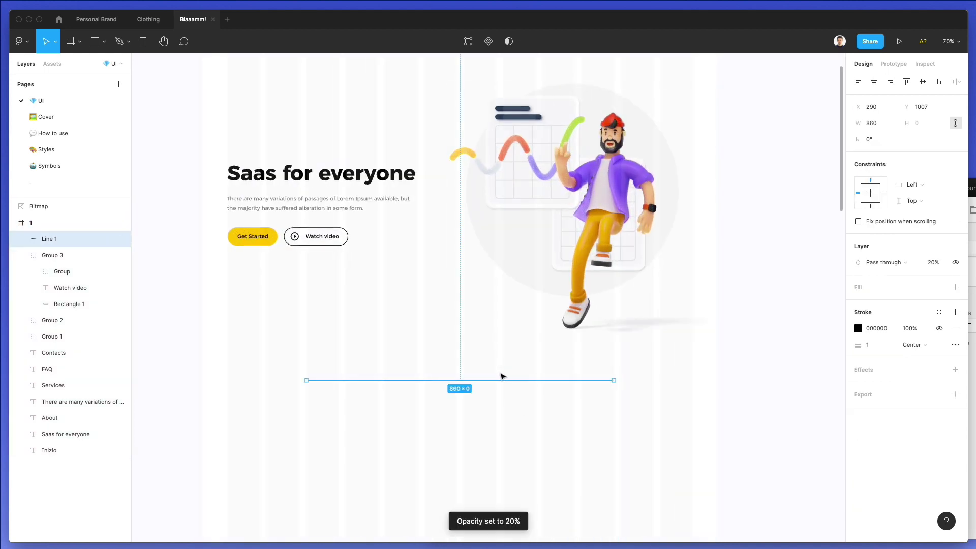
click(592, 418)
click(515, 378)
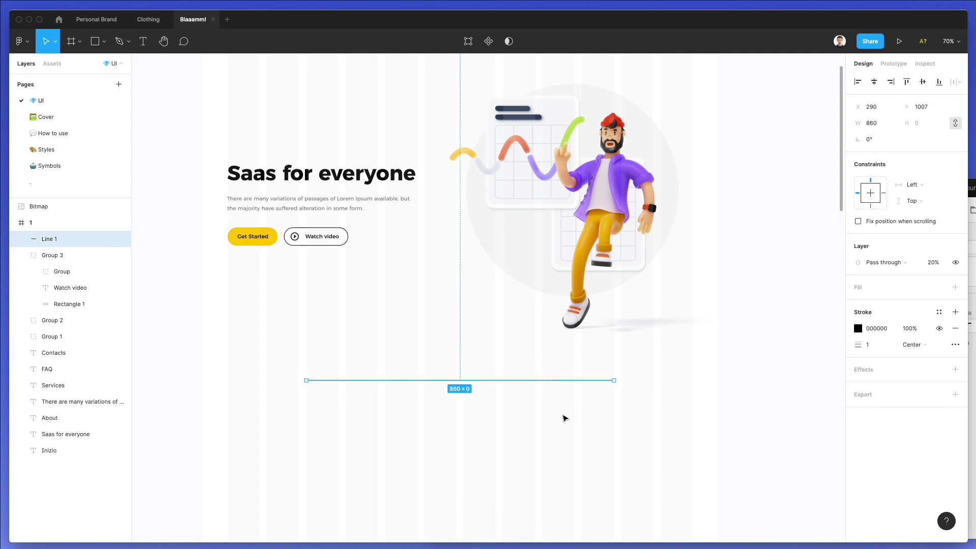
key(1)
key(5)
click(442, 390)
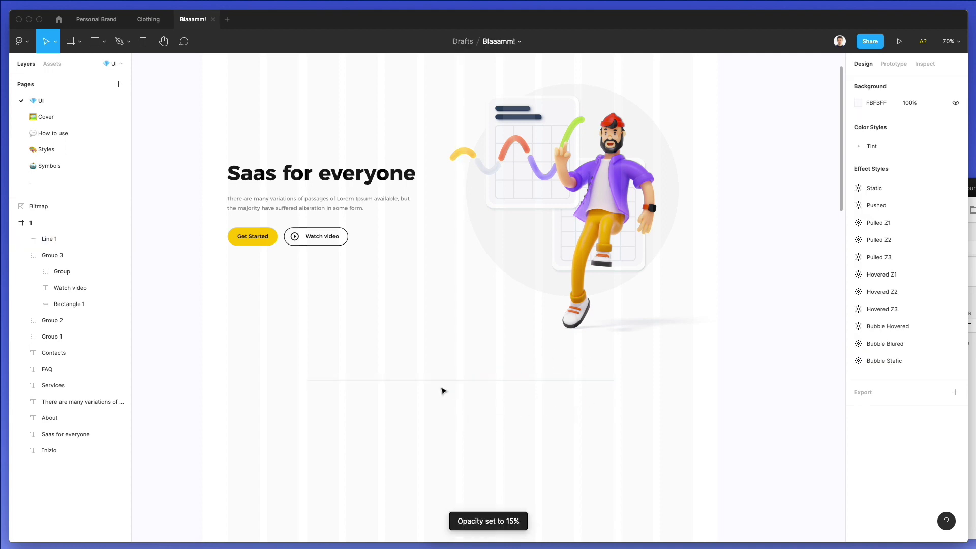
Step: Duplicate the hero heading, paragraph and Watch video button into the empty area below the divider line
click(321, 178)
shift+click(312, 205)
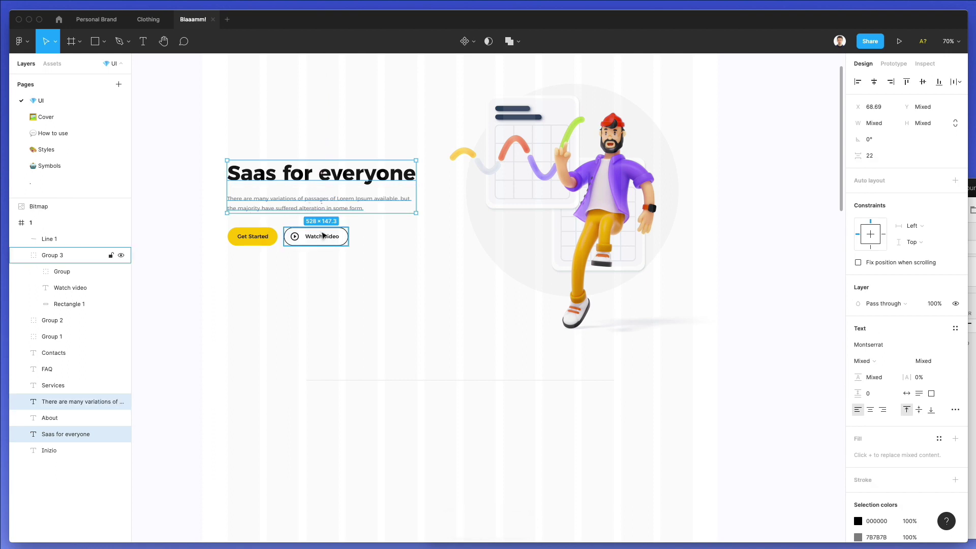
shift+click(323, 235)
drag(340, 239, 344, 527)
scroll(376, 416, down, 5)
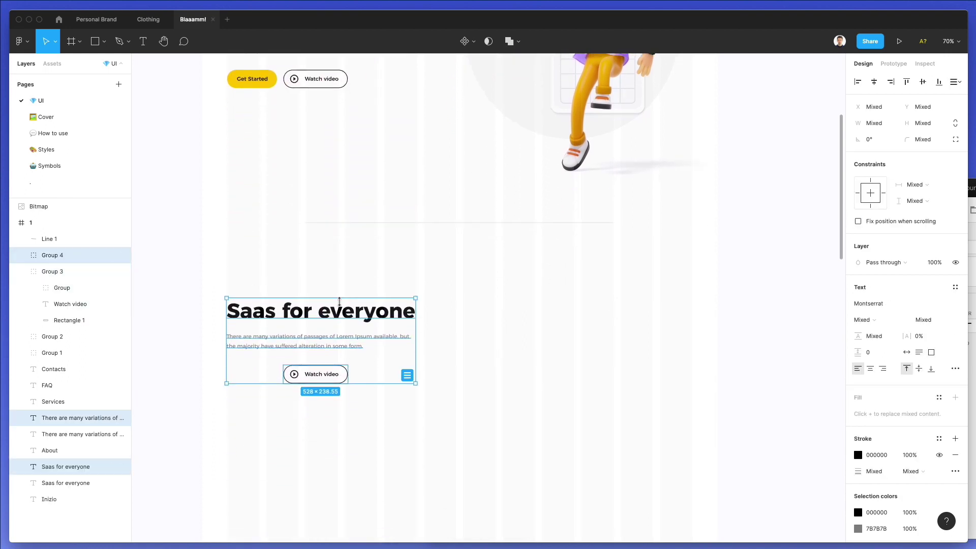
scroll(340, 302, down, 1)
Step: Set the copied heading's font size to 40
click(368, 268)
double_click(355, 295)
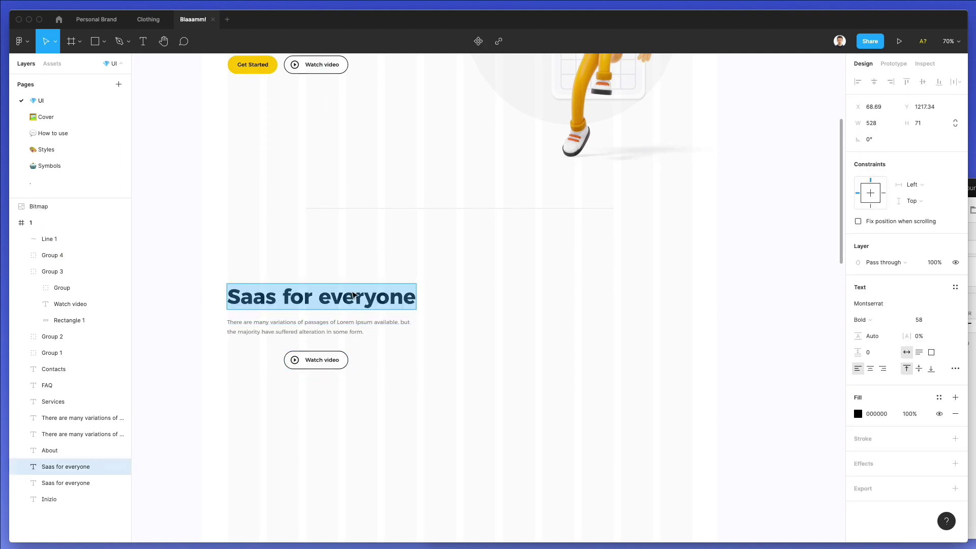
click(922, 319)
text(48)
key(Return)
key(shift+Down)
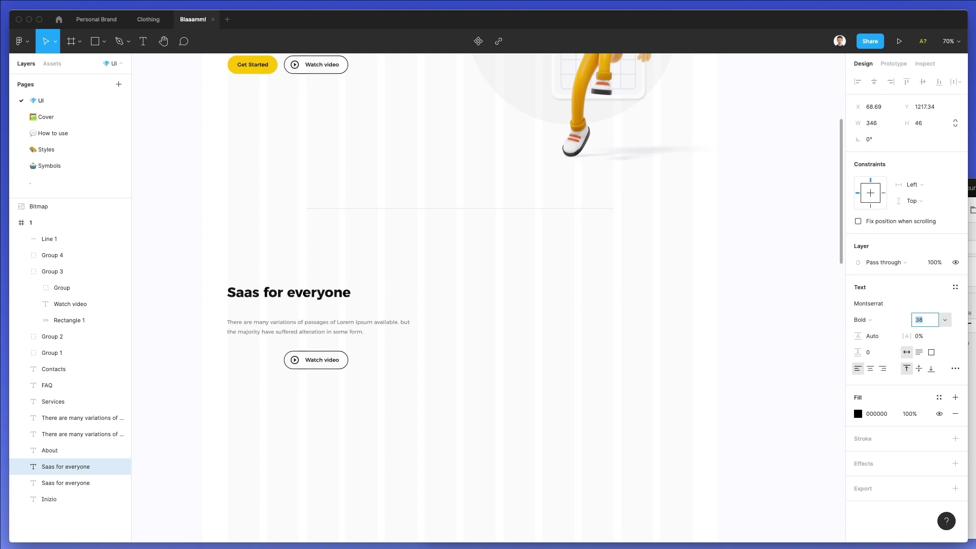
key(Up)
key(Up)
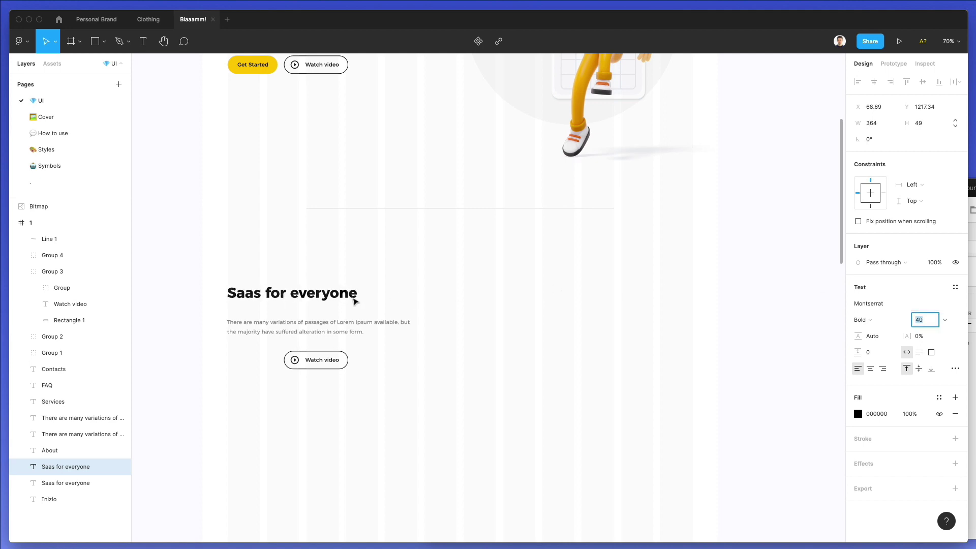
Step: Change the copied heading to "Kickstart your startup process in a few days" and narrow its text box to about 515 so it wraps
double_click(331, 296)
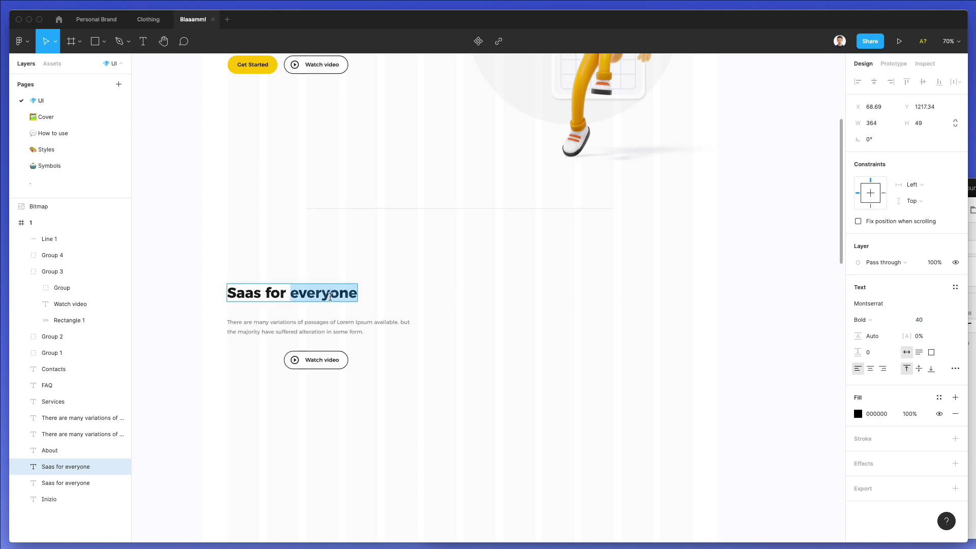
triple_click(330, 297)
scroll(295, 181, up, 5)
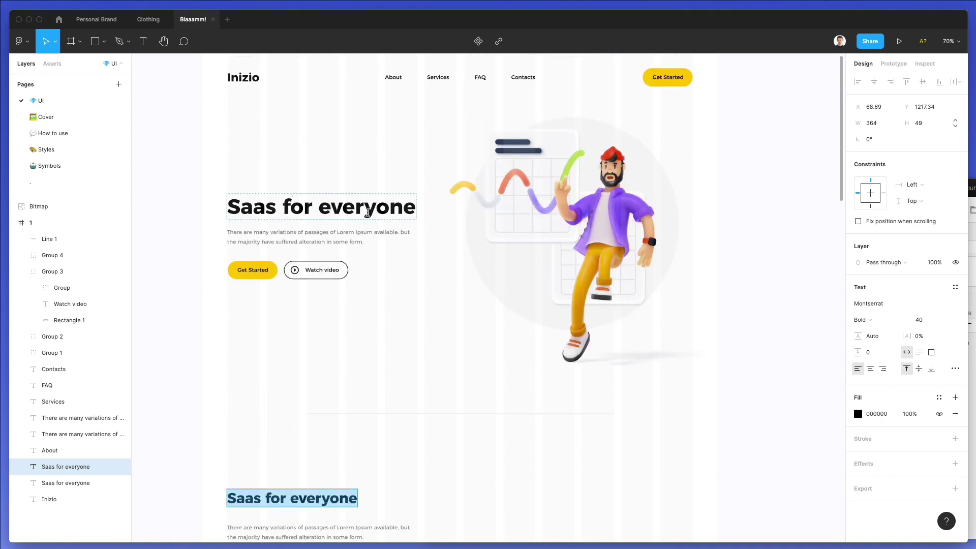
scroll(368, 213, down, 4)
scroll(305, 344, down, 1)
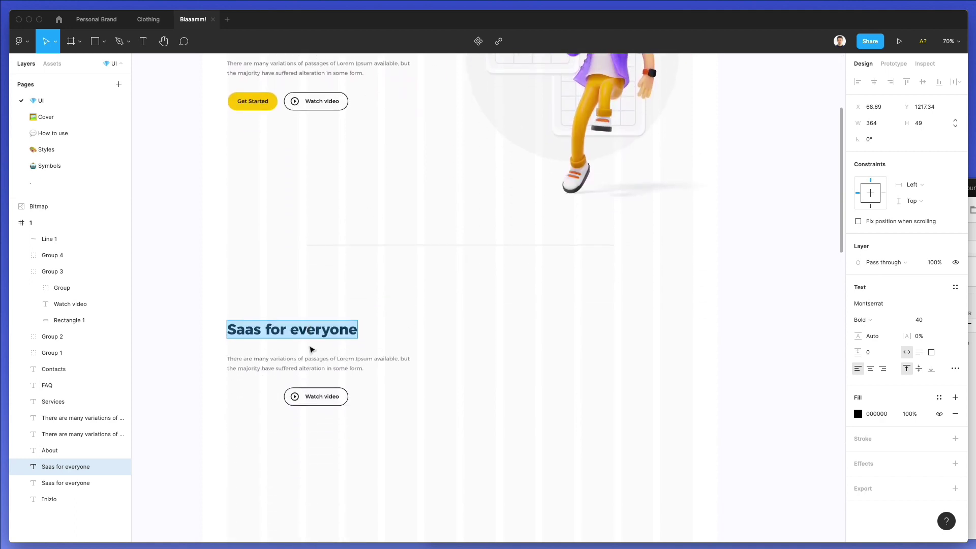
text(Kicksta)
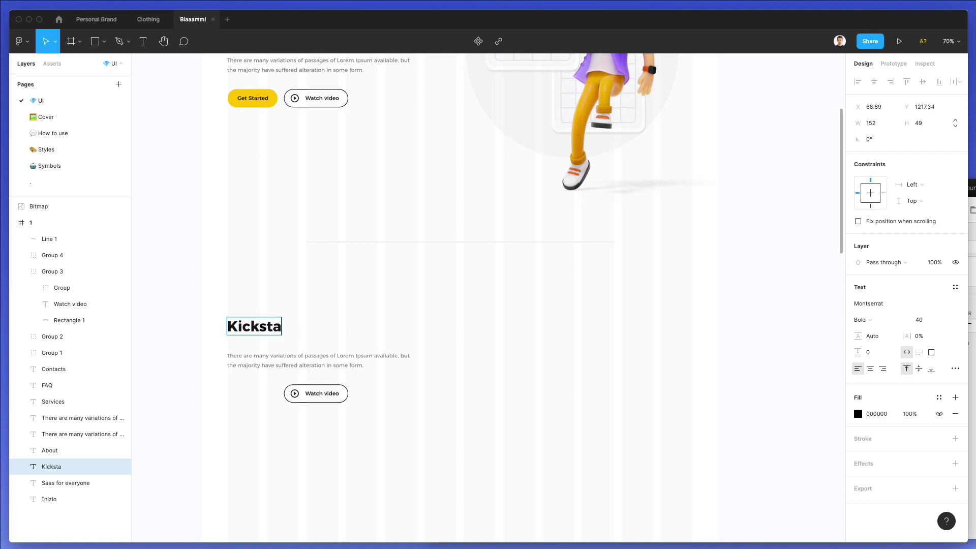
text(rt your)
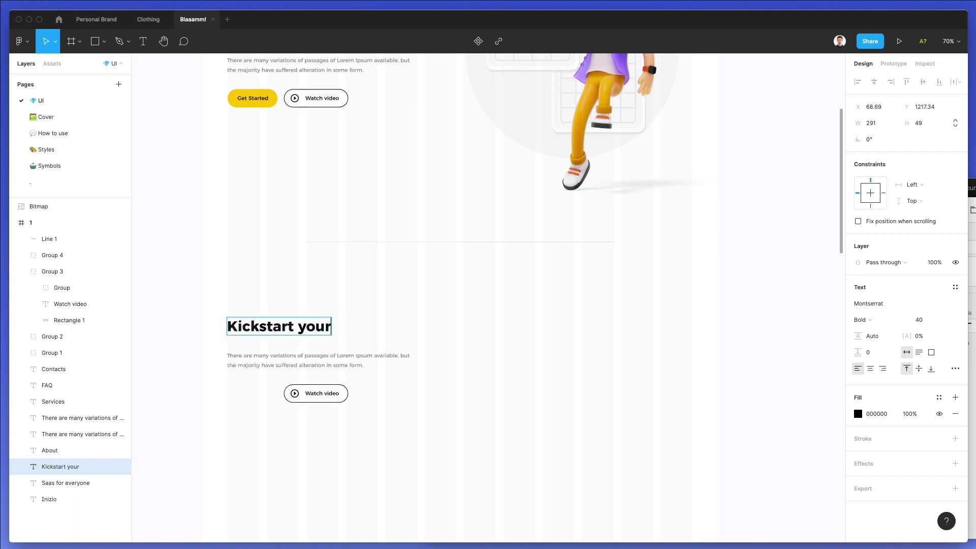
text( startup)
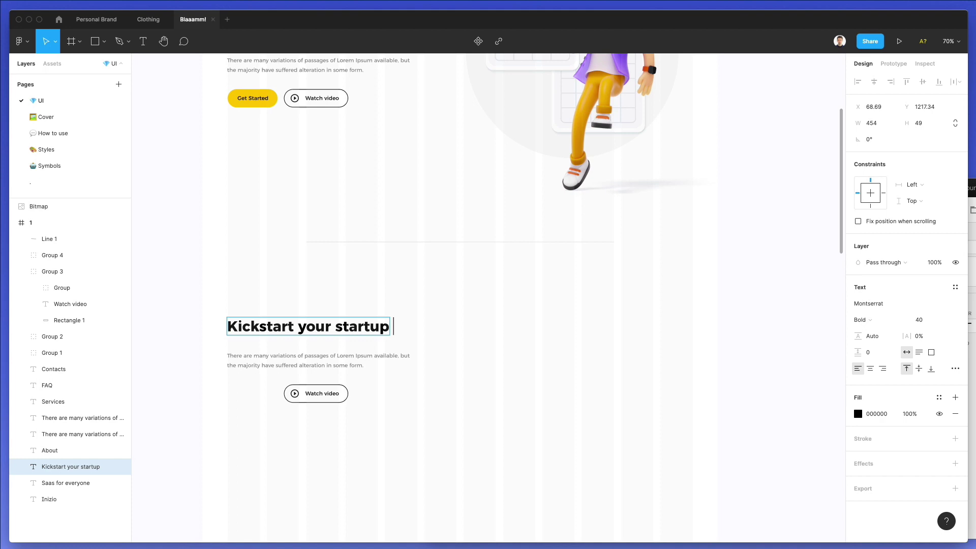
text( process)
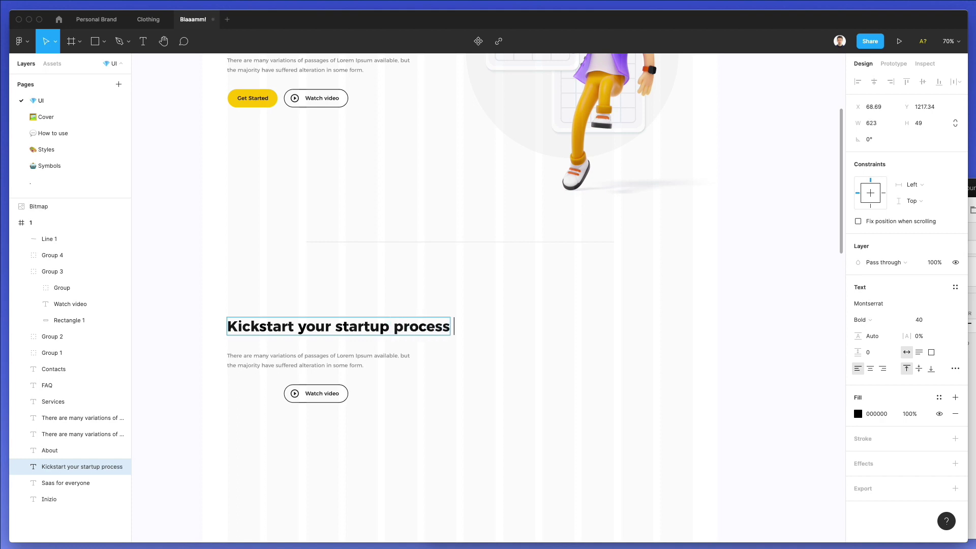
text( in a few days)
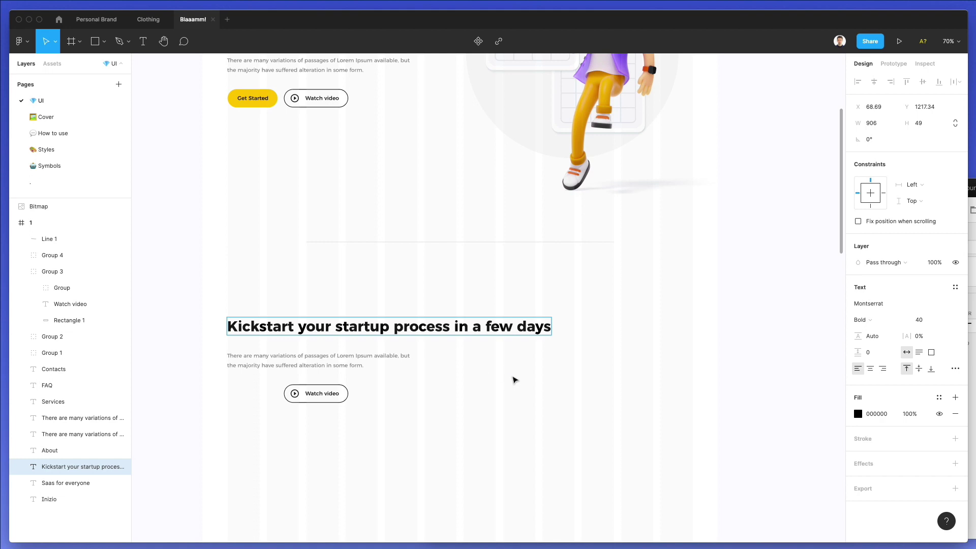
key(Escape)
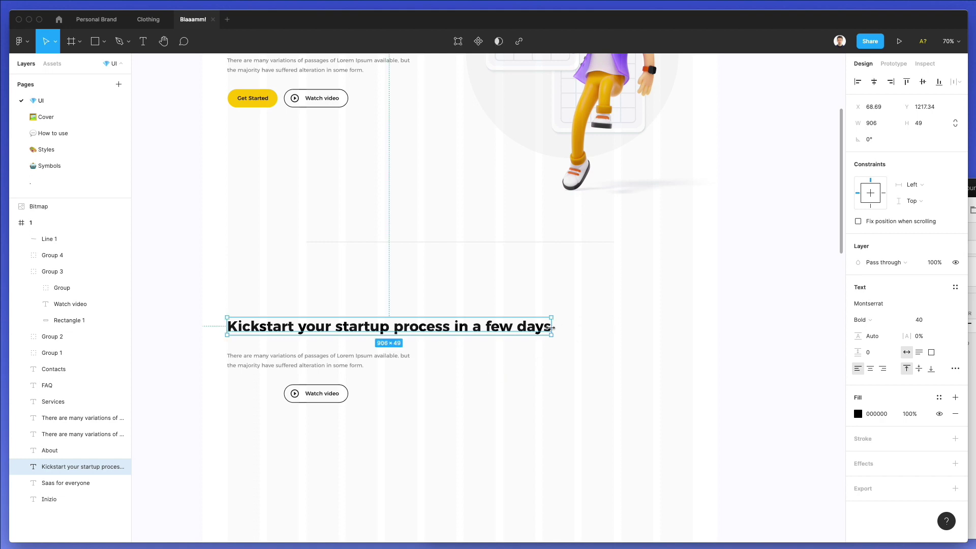
drag(552, 327, 422, 322)
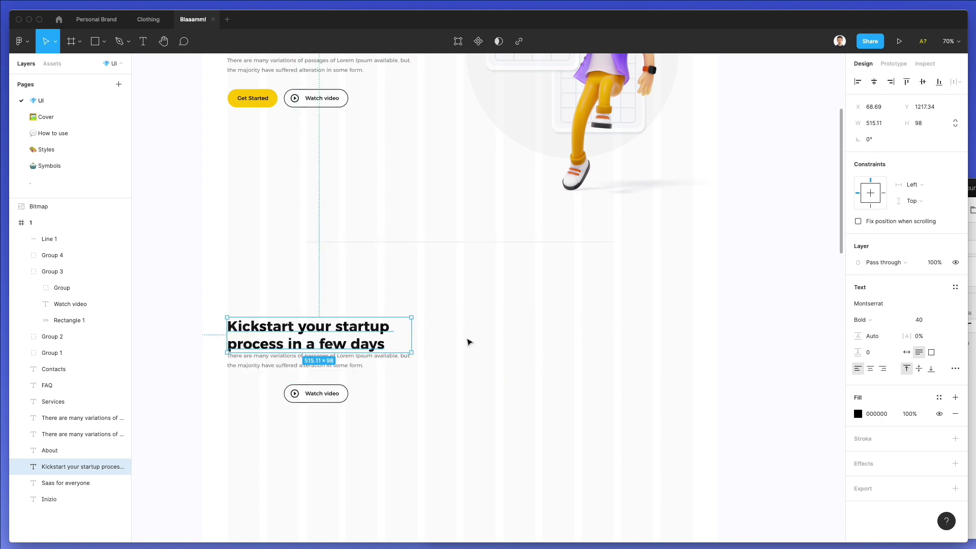
Step: Move the copied paragraph and button down below the two-line heading and align the button with the text's left edge at X 68.69
click(321, 365)
shift+click(329, 393)
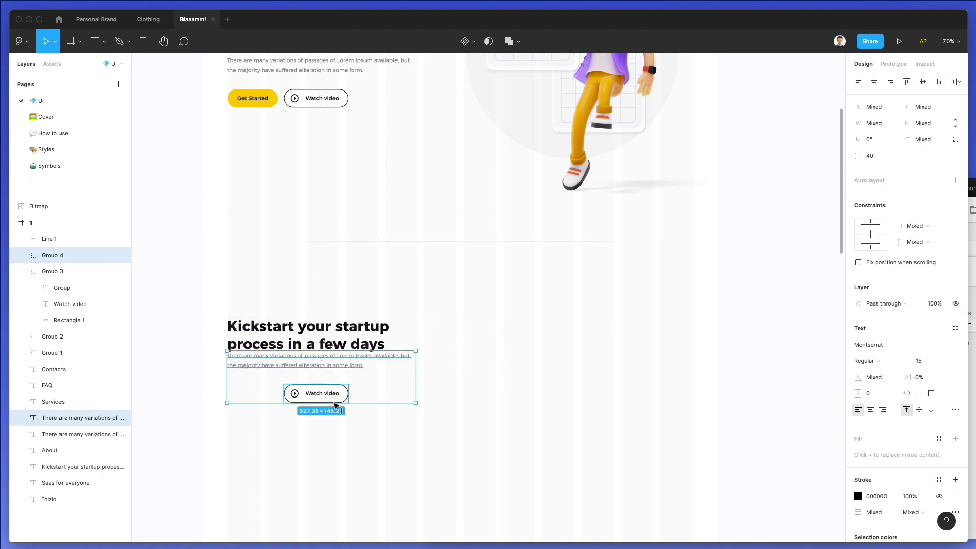
drag(336, 404, 291, 408)
key(Escape)
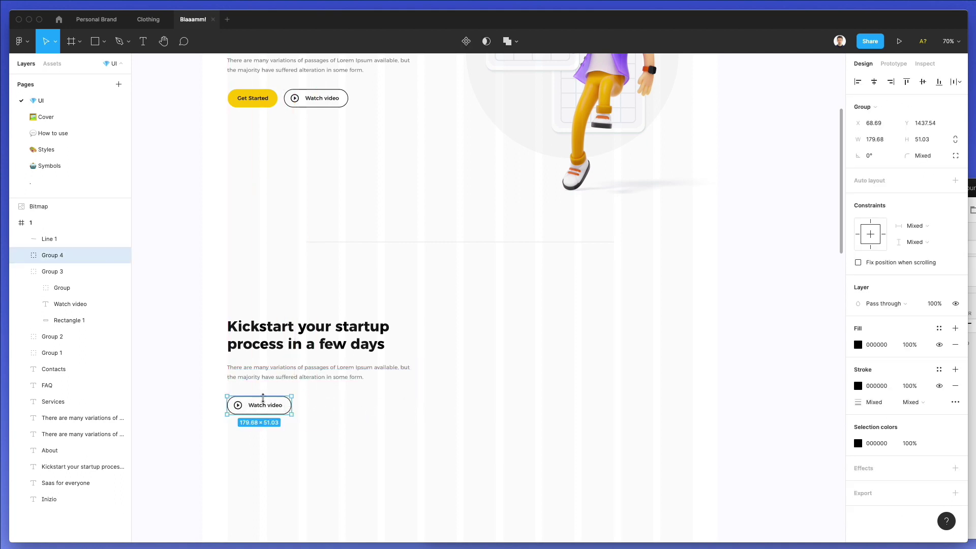
Step: Delete the play icon from the copied Watch video button and shift its label left to about X 96
scroll(263, 397, up, 5)
double_click(226, 407)
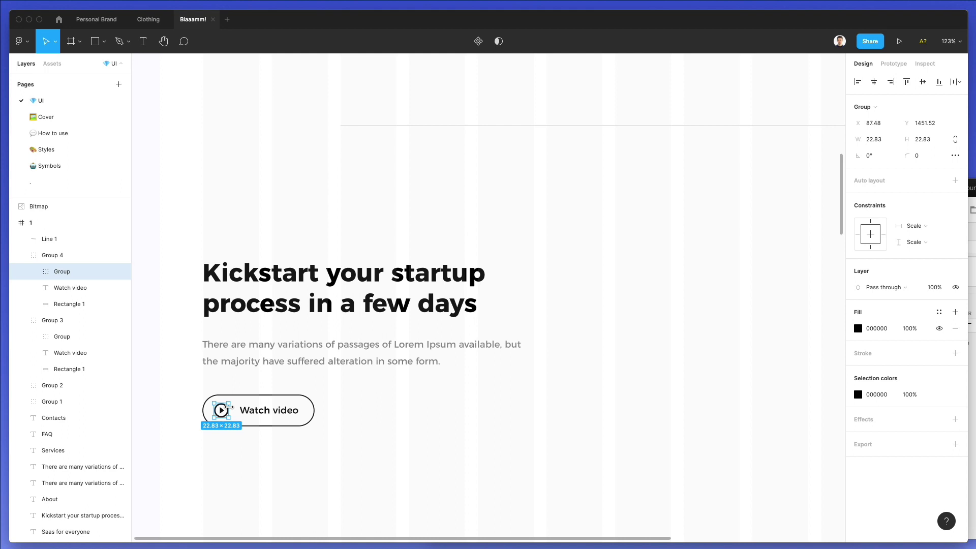
key(Delete)
click(290, 416)
drag(289, 415, 267, 413)
Step: Change the copied button's label to "Learn more"
double_click(266, 411)
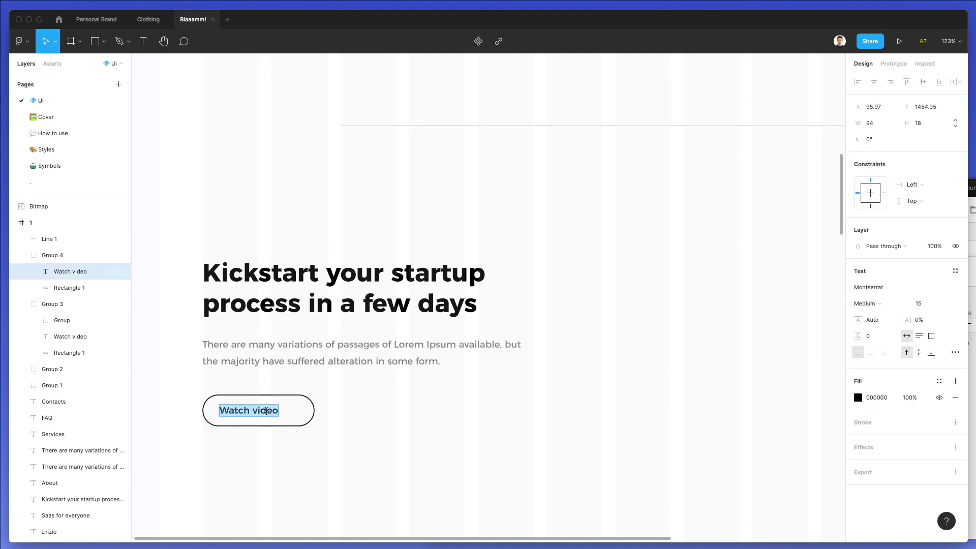
text(Learn more)
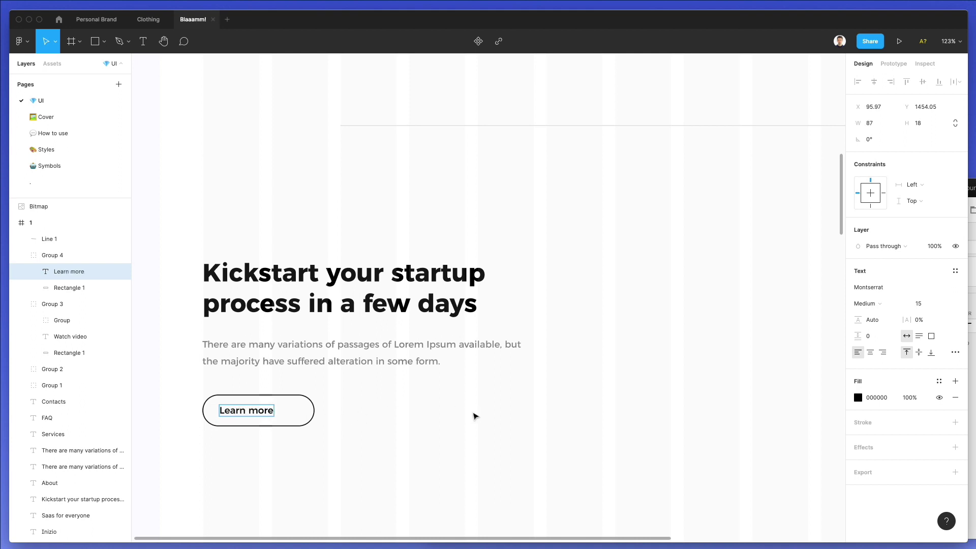
key(Escape)
Step: Narrow the Learn more button's outline to about 142 wide so it fits evenly around the label
click(316, 405)
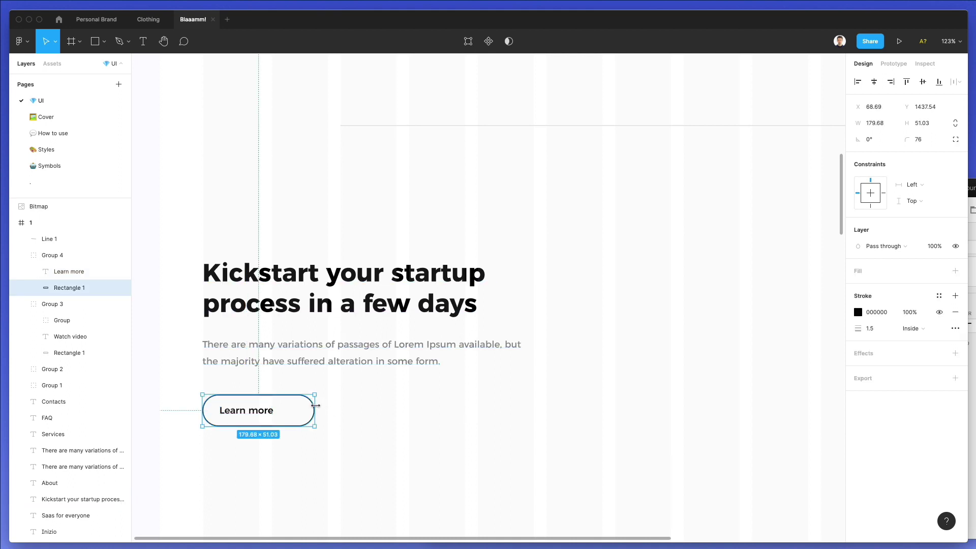
drag(315, 405, 298, 408)
click(329, 408)
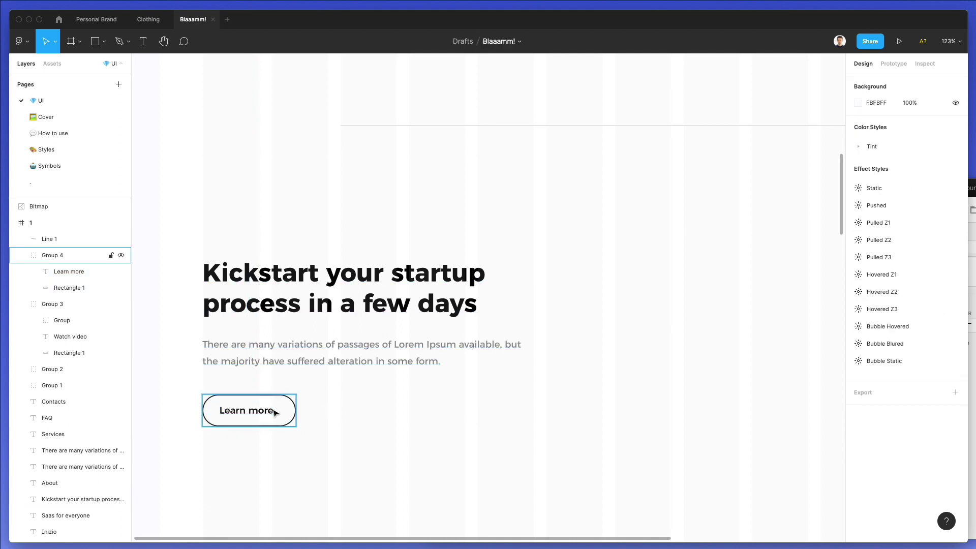
double_click(272, 411)
key(Right)
key(Right)
key(Left)
key(Left)
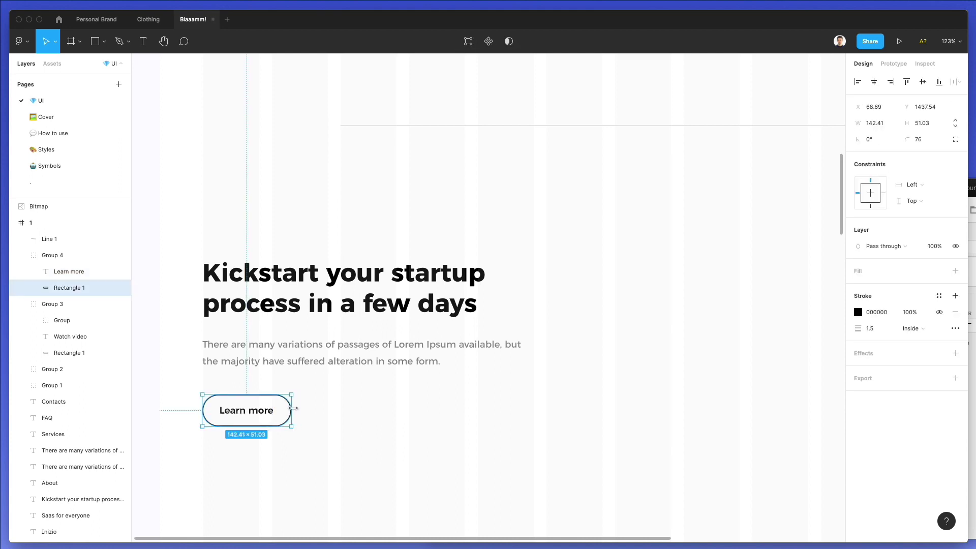
click(322, 412)
Step: Move the Kickstart heading, its paragraph and the Learn more button together one grid column right, to about X 185
scroll(323, 413, down, 2)
scroll(322, 412, down, 3)
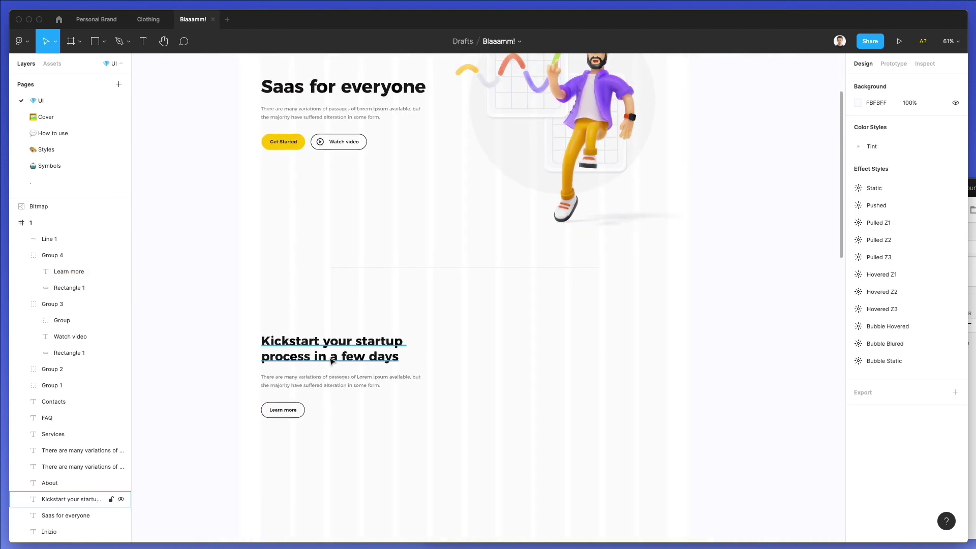
scroll(395, 374, down, 2)
scroll(394, 372, down, 1)
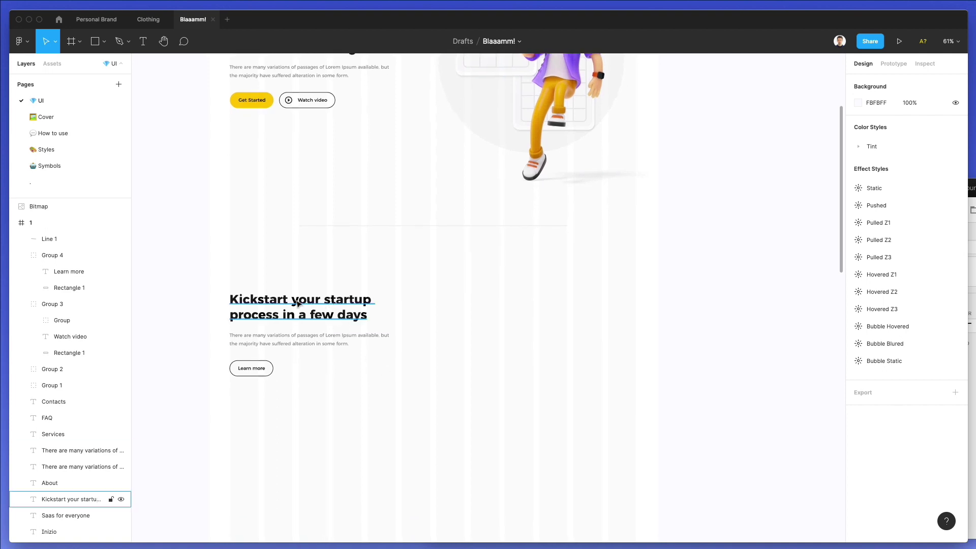
drag(228, 274, 393, 418)
drag(272, 308, 309, 310)
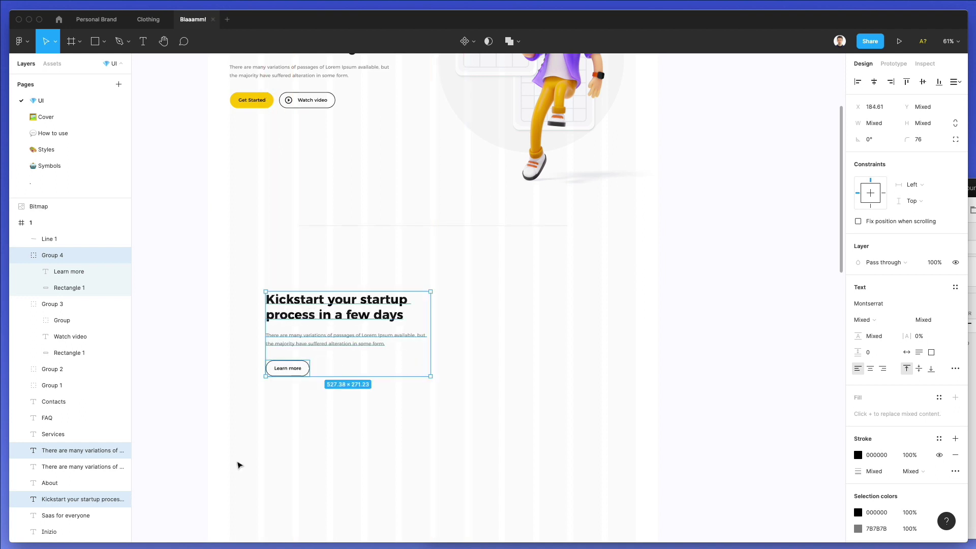
Step: Copy the Rocket Right object from the Objects set on the Symbols page and paste it into the landing page on the UI page
click(272, 386)
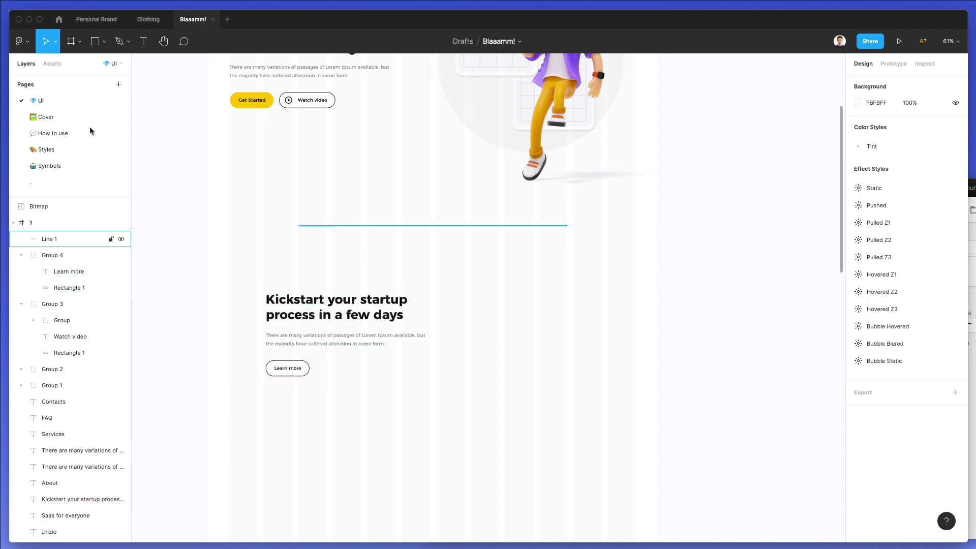
click(69, 166)
click(66, 154)
click(63, 167)
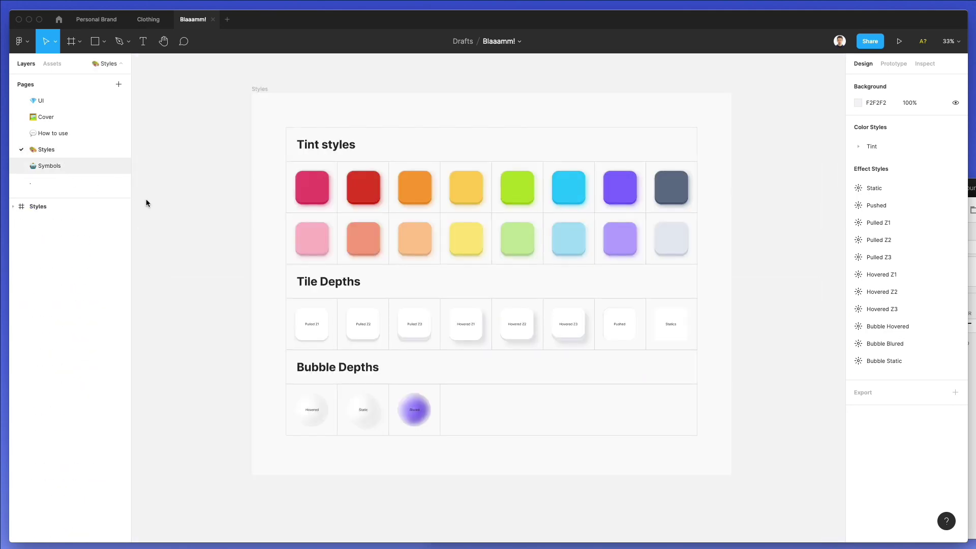
scroll(305, 275, down, 3)
scroll(305, 274, up, 2)
scroll(305, 275, down, 5)
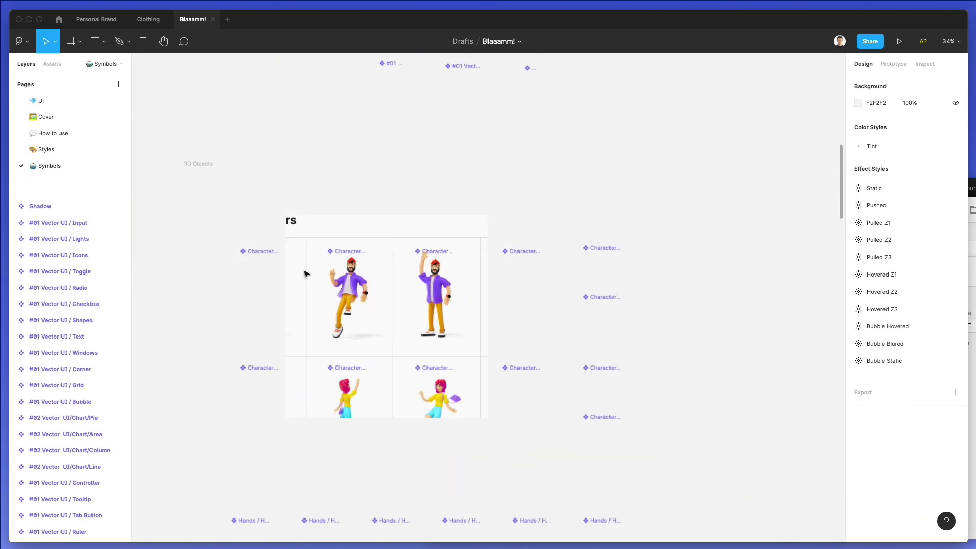
scroll(305, 274, down, 15)
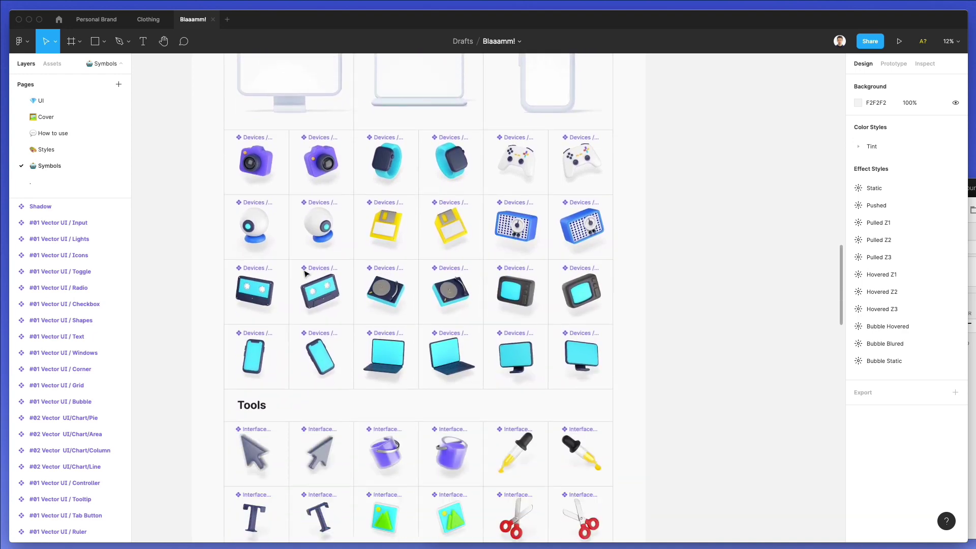
scroll(305, 274, down, 12)
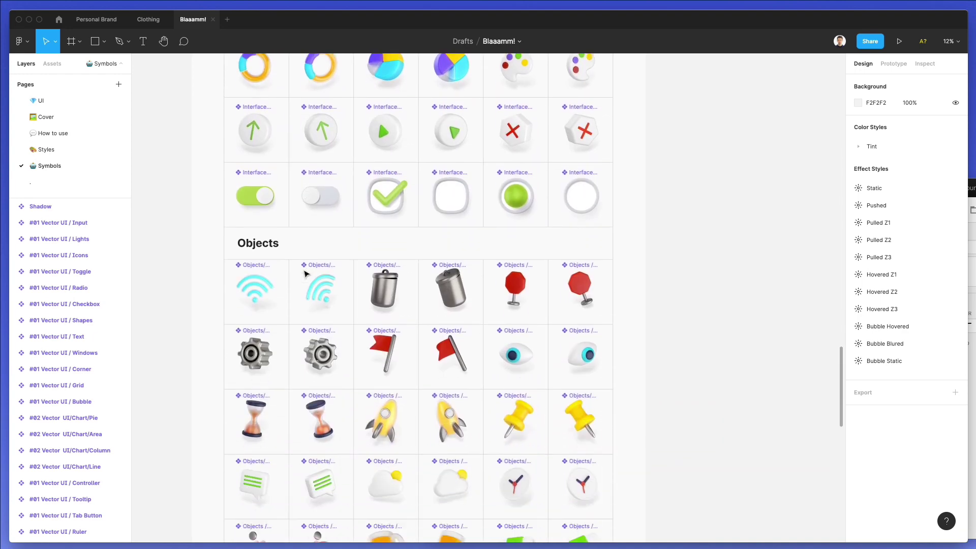
click(447, 290)
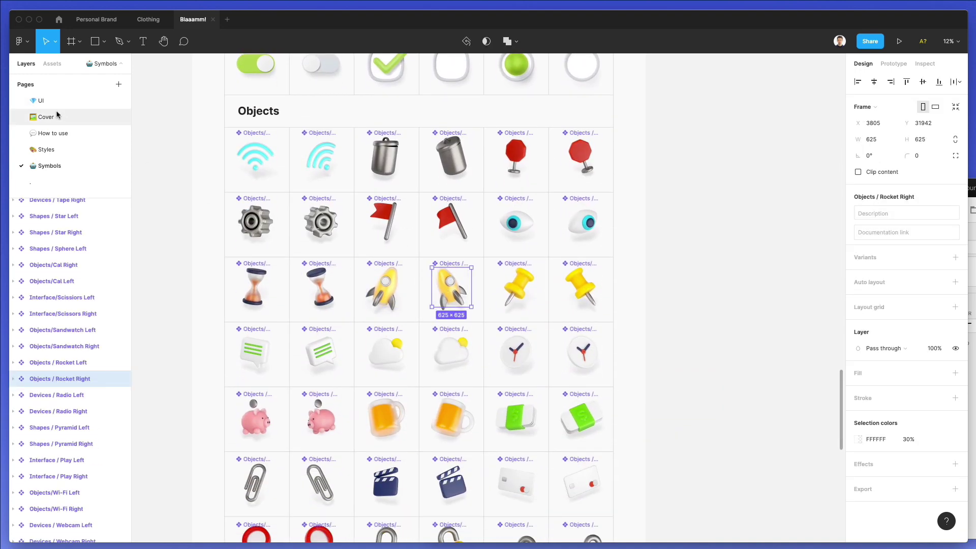
click(41, 100)
key(super+v)
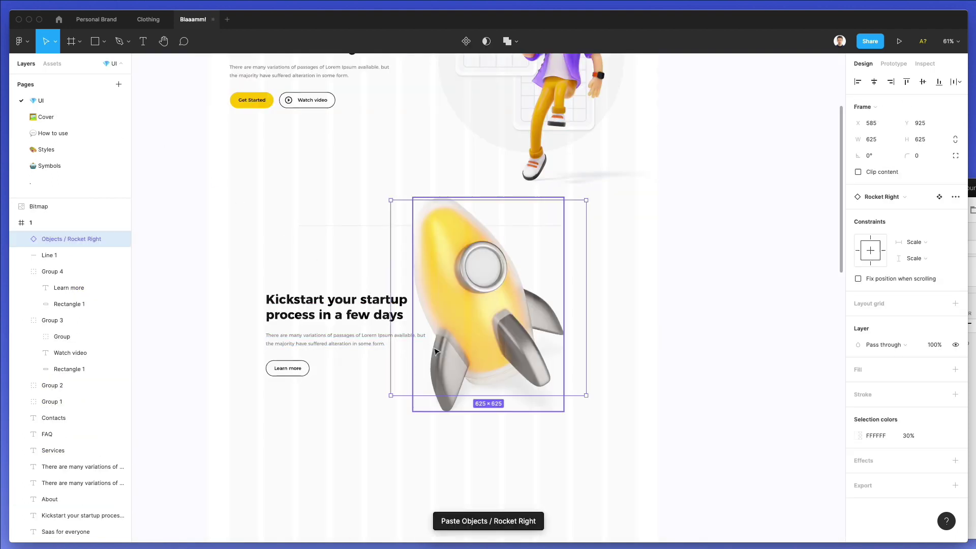
Step: Scale the rocket down to about 373 × 373 and place it to the right of the Kickstart text at about X 810, Y 1143
drag(588, 200, 501, 287)
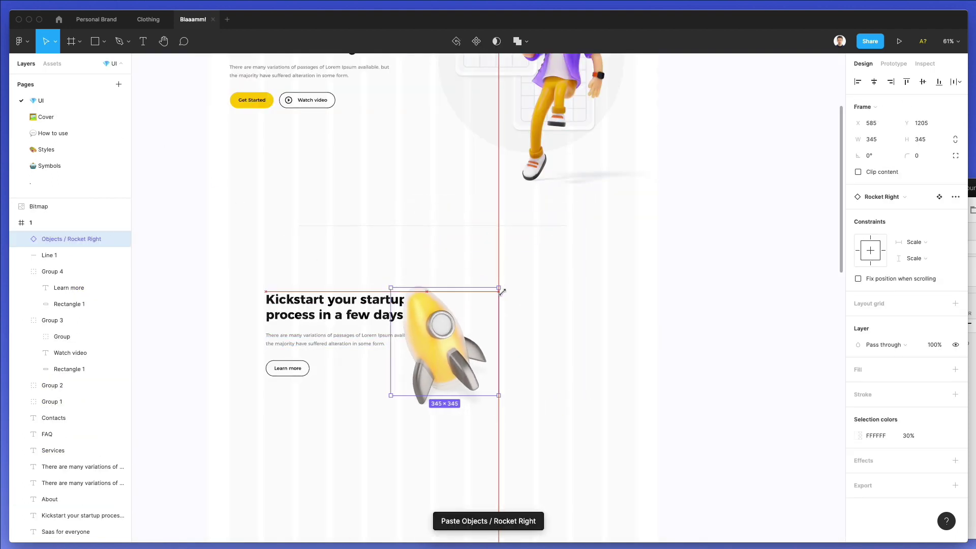
drag(444, 348, 466, 325)
key(shift+Left)
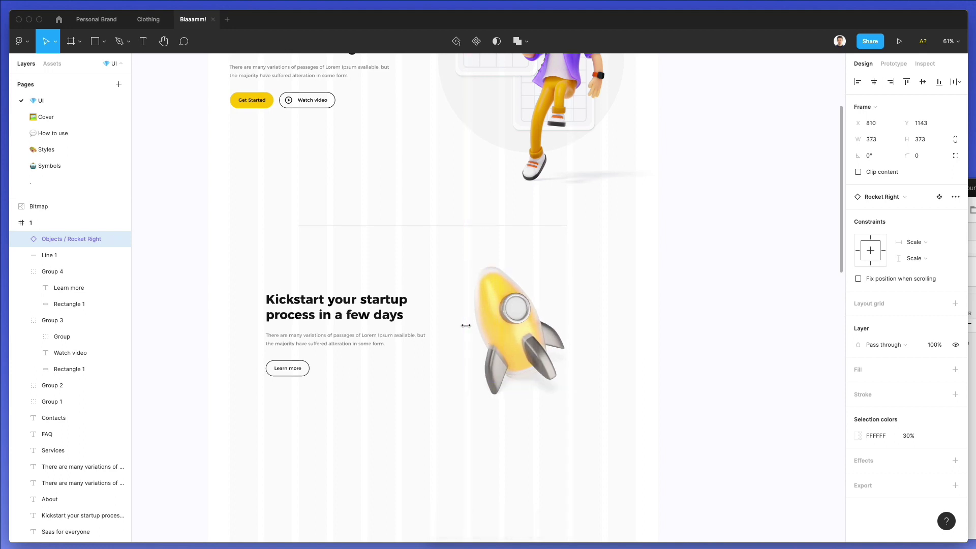
Step: Shift the rocket down to Y 1158 and right to X 887 beside the Kickstart text
key(Down)
key(Down)
key(Down)
key(Down)
key(Down)
key(Down)
key(Down)
key(Down)
key(Down)
key(Down)
key(Down)
key(Down)
key(Down)
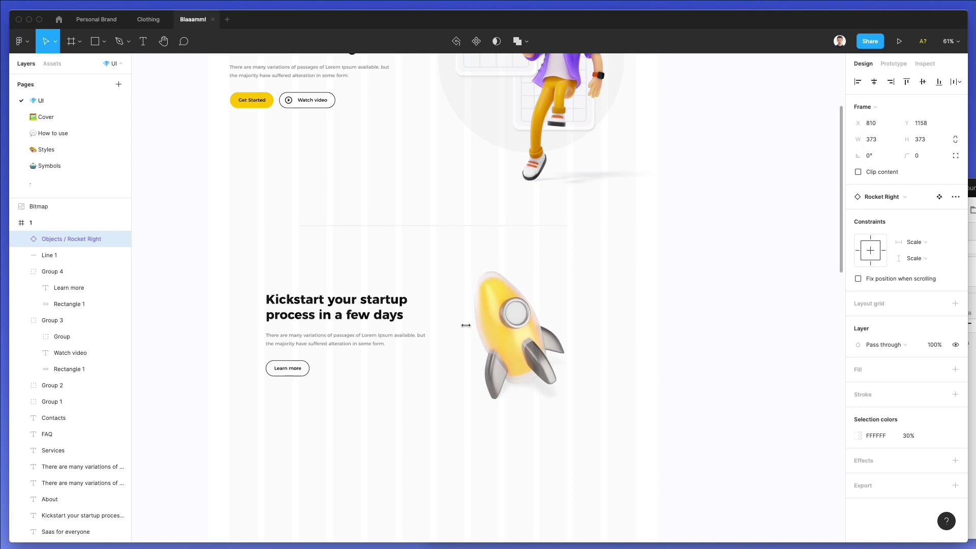
scroll(465, 325, right, 2)
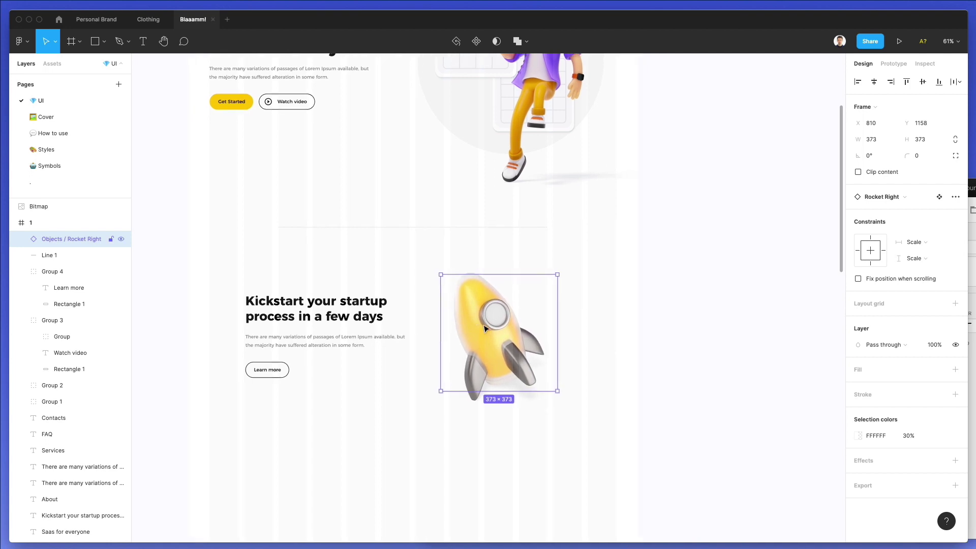
drag(484, 329, 509, 327)
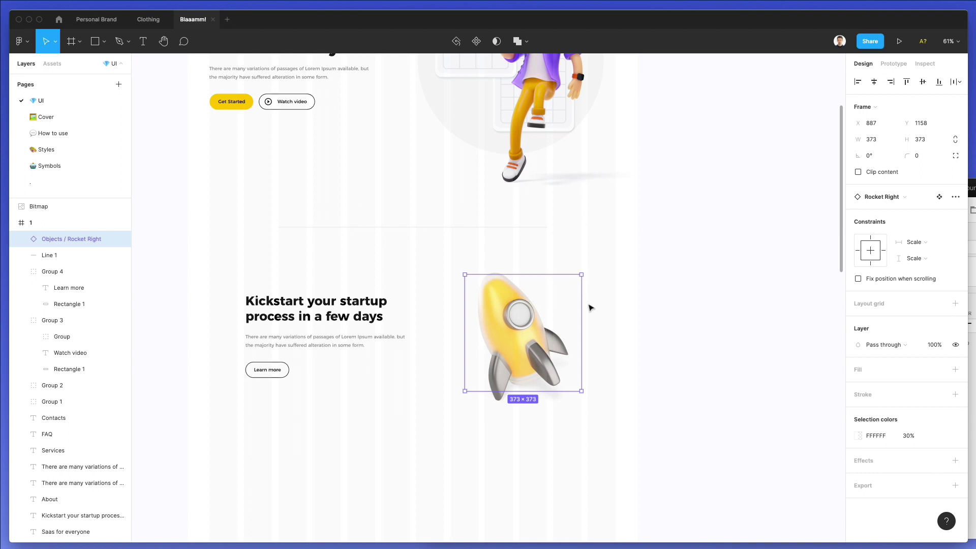
Step: Duplicate the Kickstart text, button and rocket well below the original, and group the copy's heading, paragraph and button
scroll(277, 351, down, 3)
drag(218, 194, 580, 336)
drag(517, 230, 515, 526)
scroll(491, 428, down, 6)
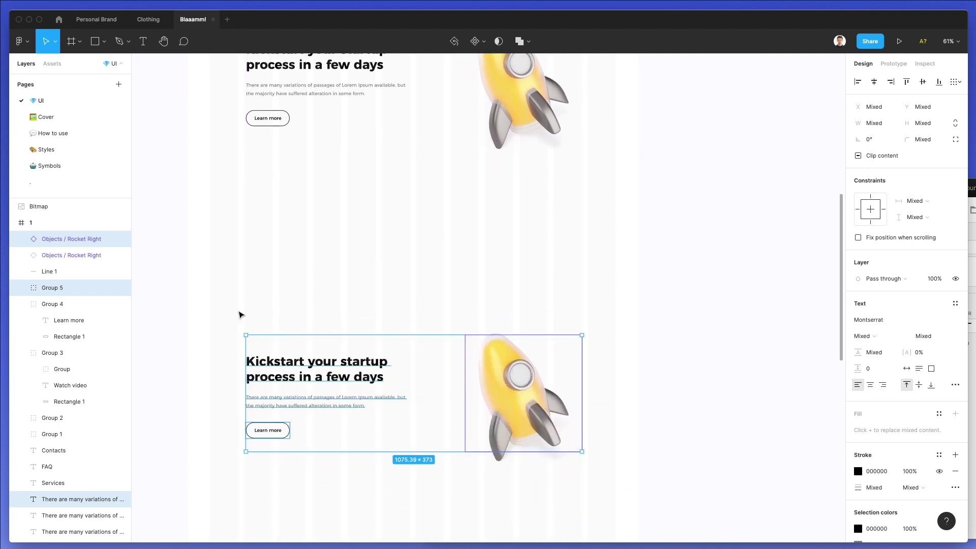
scroll(240, 312, down, 1)
drag(245, 298, 403, 479)
key(ctrl+g)
shift+click(514, 368)
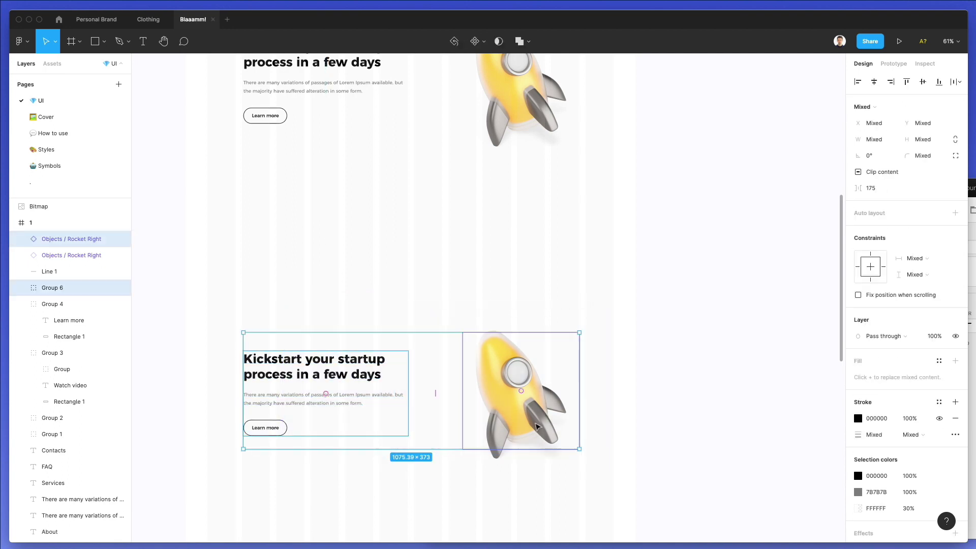
Step: Duplicate the copied section into the gap above it and swap its sides, with the rocket left and the text group right
drag(538, 426, 538, 270)
drag(521, 236, 254, 220)
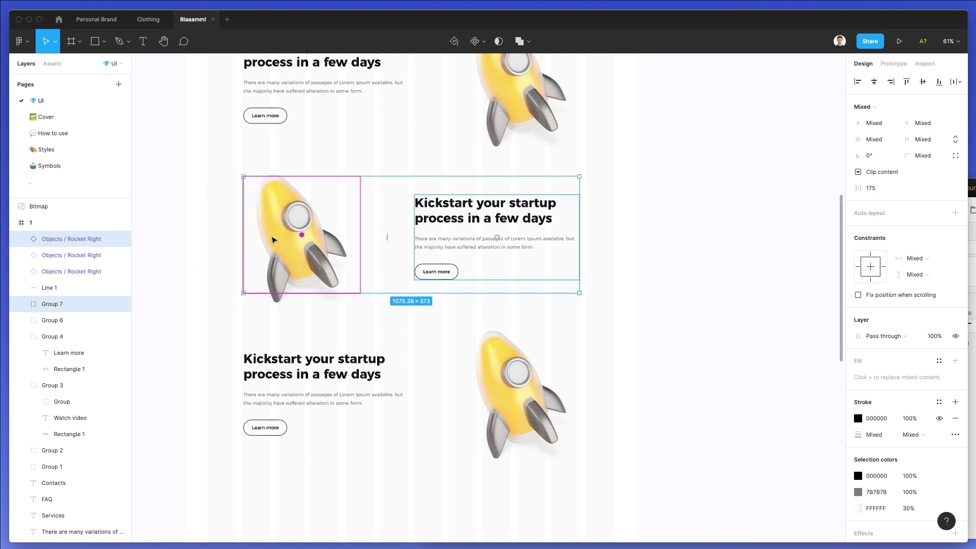
double_click(353, 181)
scroll(419, 257, down, 5)
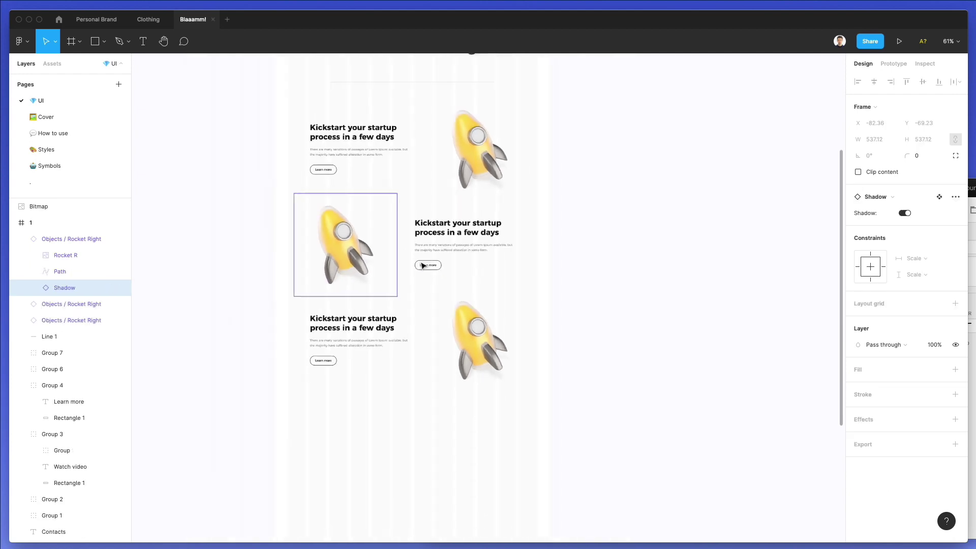
click(553, 253)
Step: Duplicate the mirrored middle section below the third one to form a fourth section with the rocket on the left
scroll(469, 246, up, 5)
drag(559, 220, 241, 308)
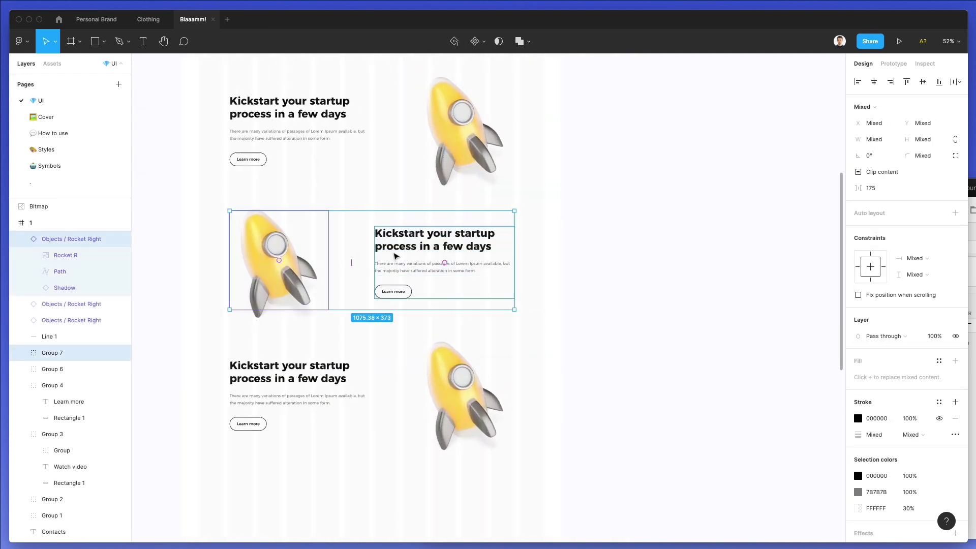
drag(394, 254, 404, 422)
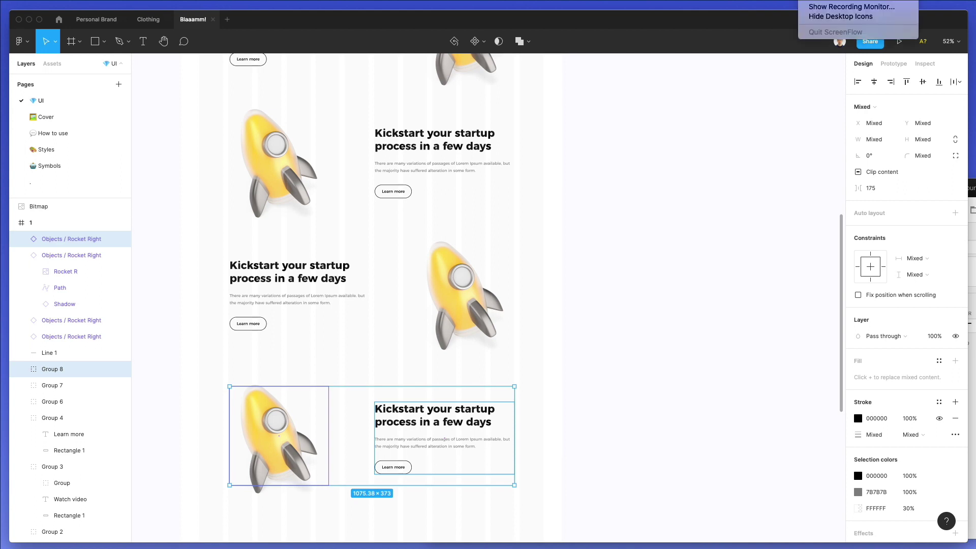
drag(465, 411, 459, 422)
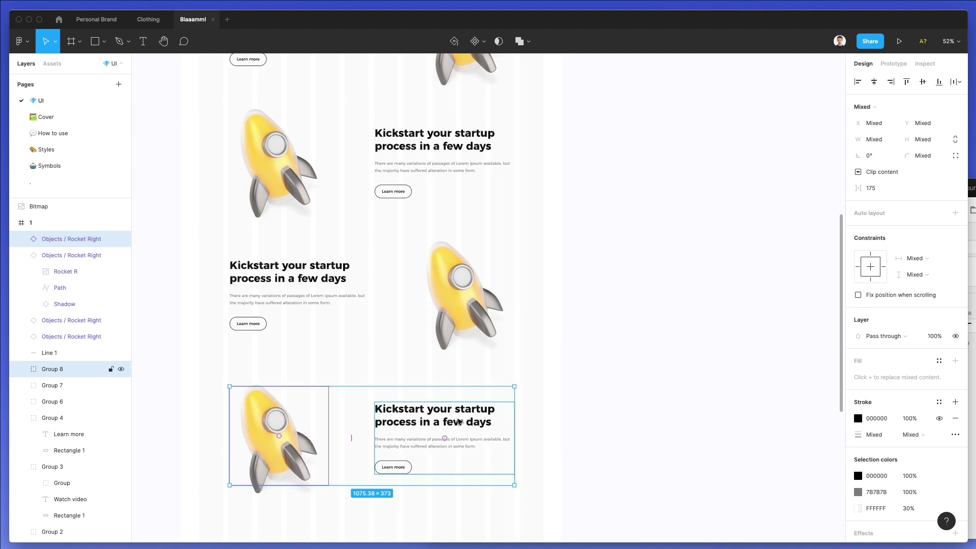
click(279, 342)
scroll(289, 366, down, 1)
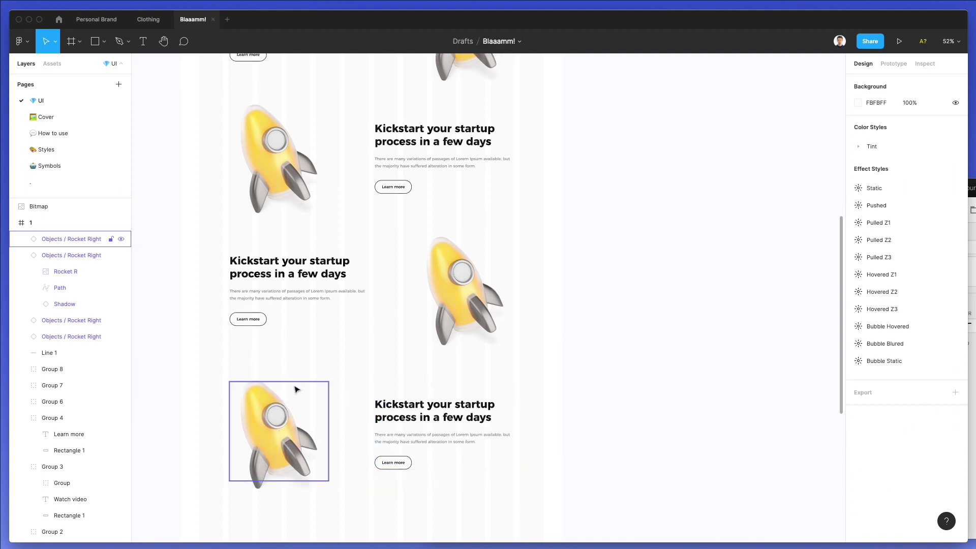
click(62, 165)
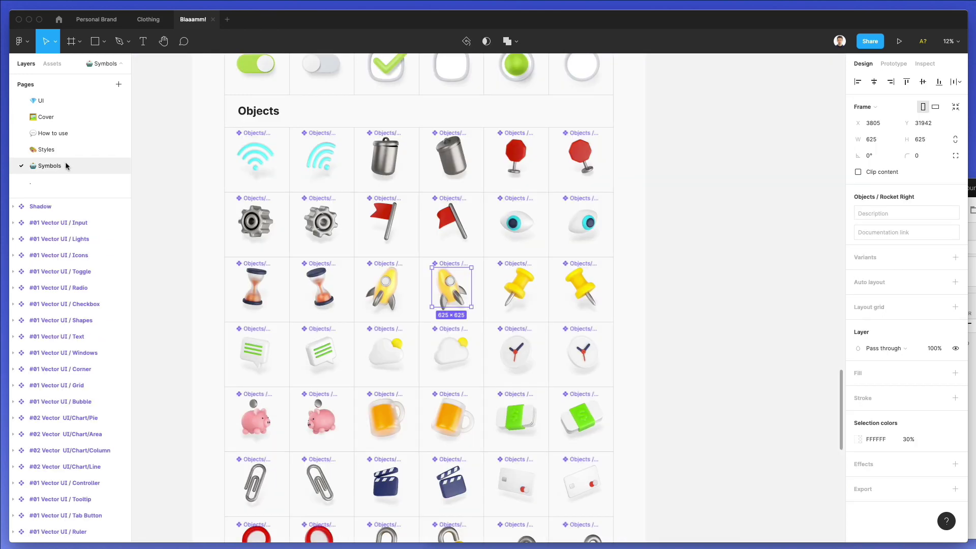
click(57, 117)
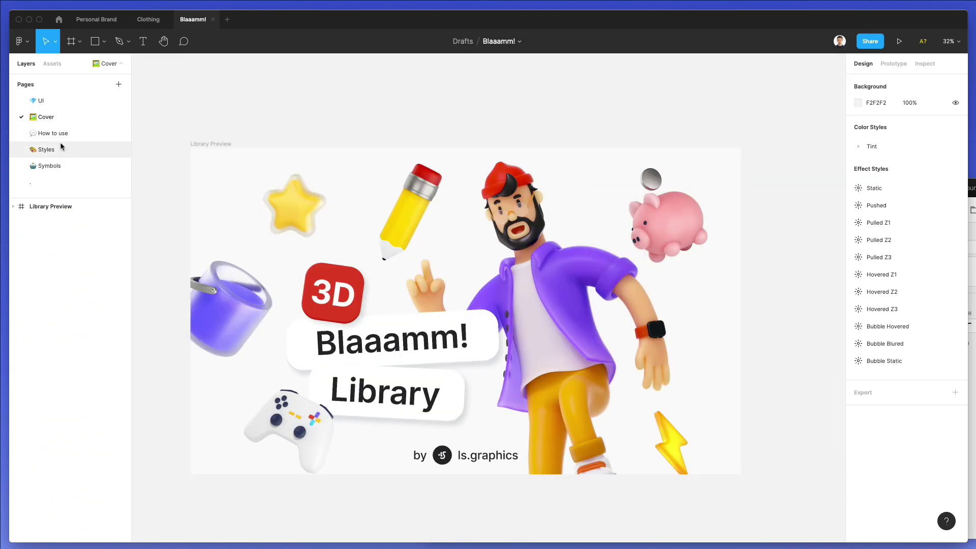
click(60, 148)
click(56, 101)
Step: Change the second section's heading to "Maximise your revenue starting from today"
scroll(337, 239, up, 3)
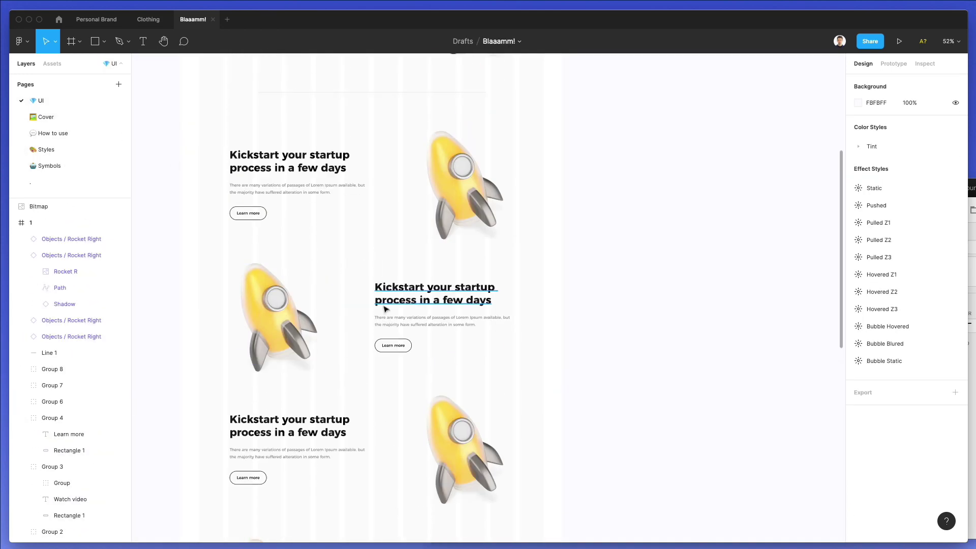
click(388, 301)
double_click(388, 300)
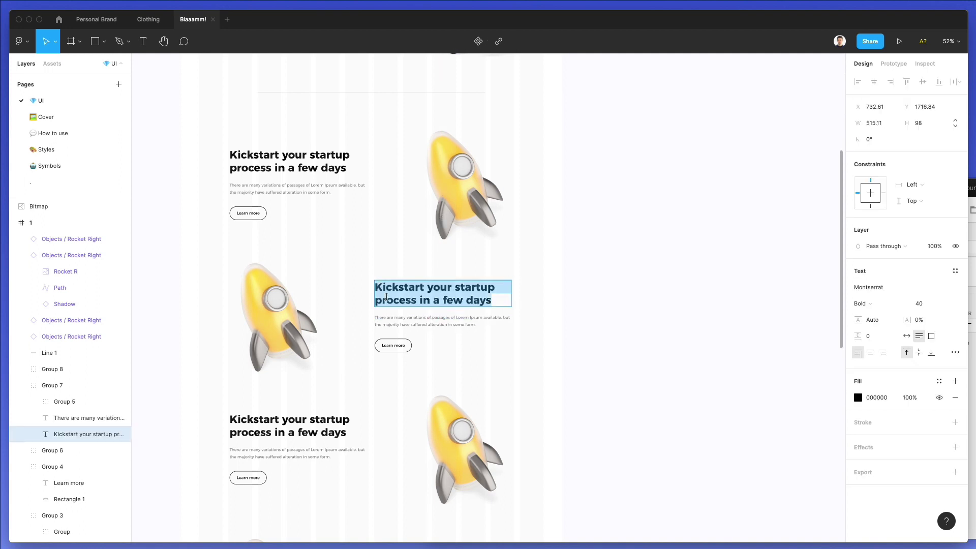
text(Maximise your reven)
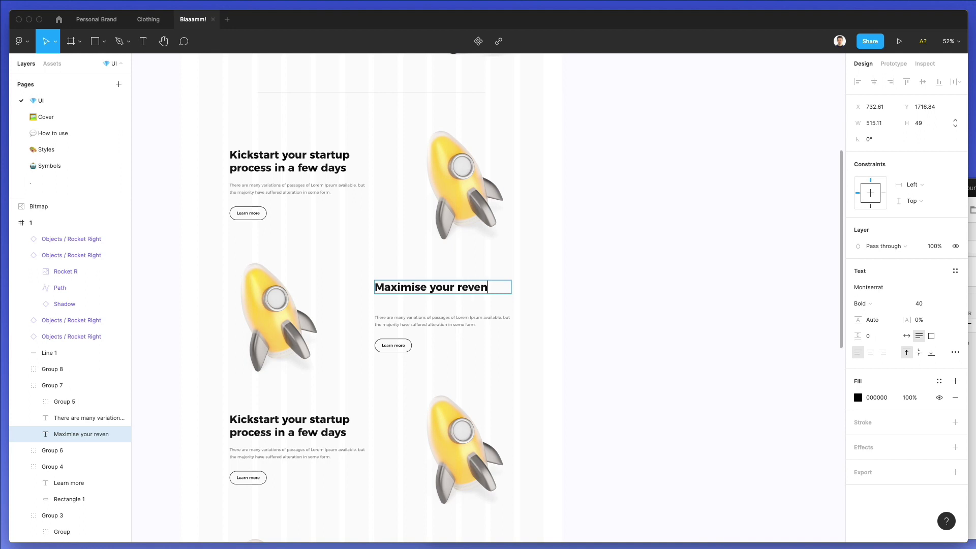
text(ue start)
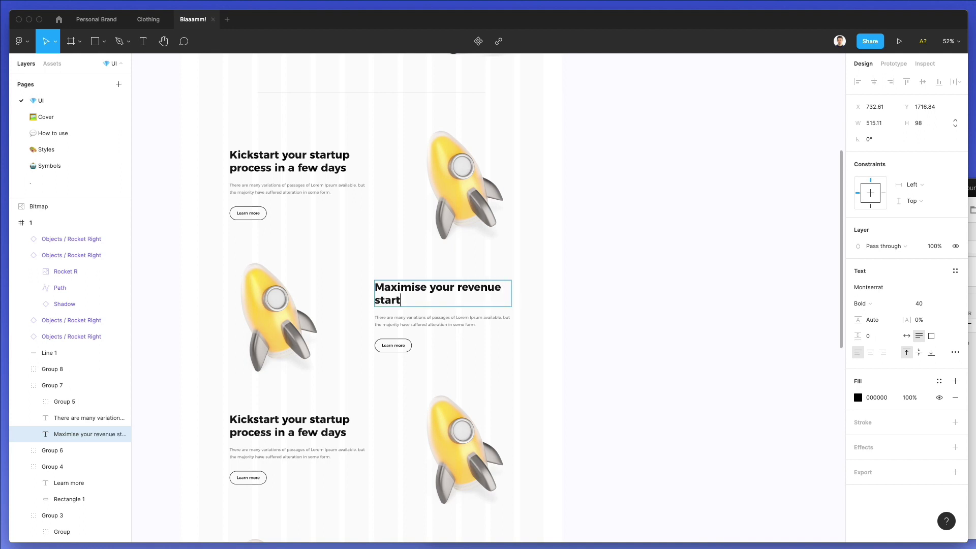
text(ing from today)
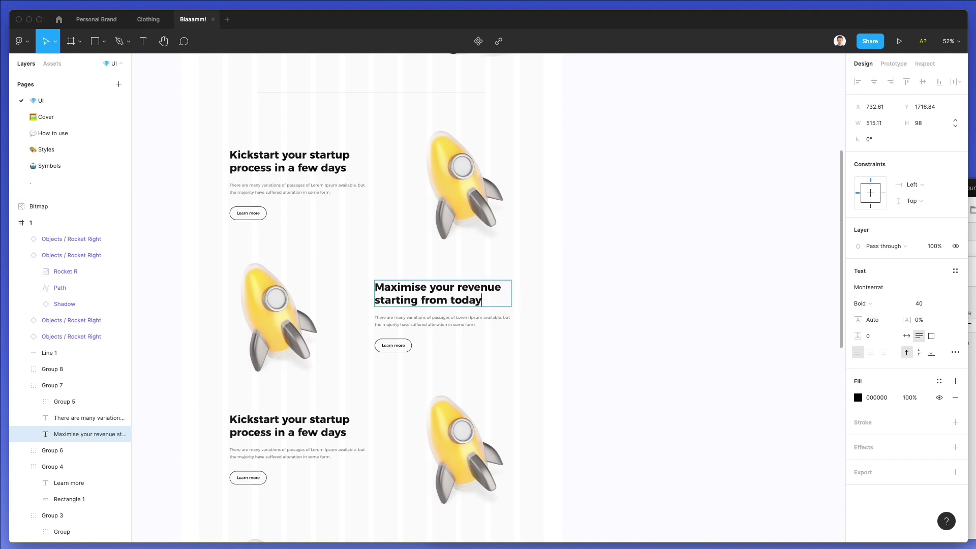
Step: Change the third section's heading to "Imagine being able to craft the perfect designs"
scroll(388, 285, left, 2)
scroll(388, 285, up, 2)
scroll(388, 285, down, 4)
click(353, 350)
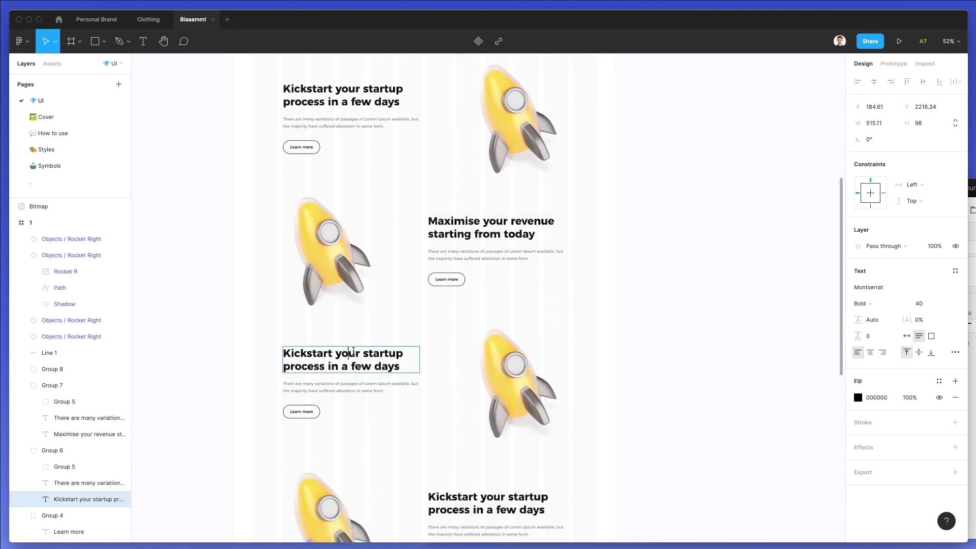
double_click(353, 351)
text(Imagine being ab)
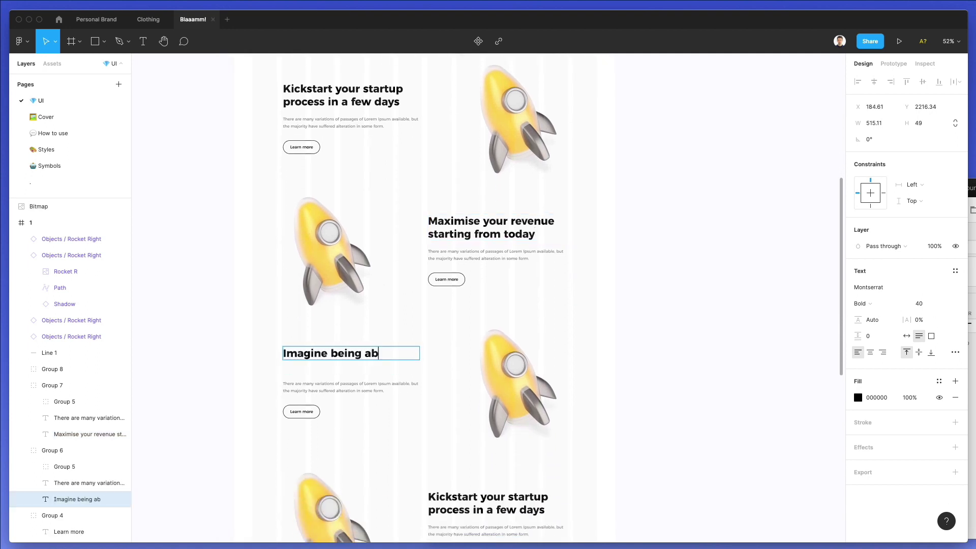
text(eate)
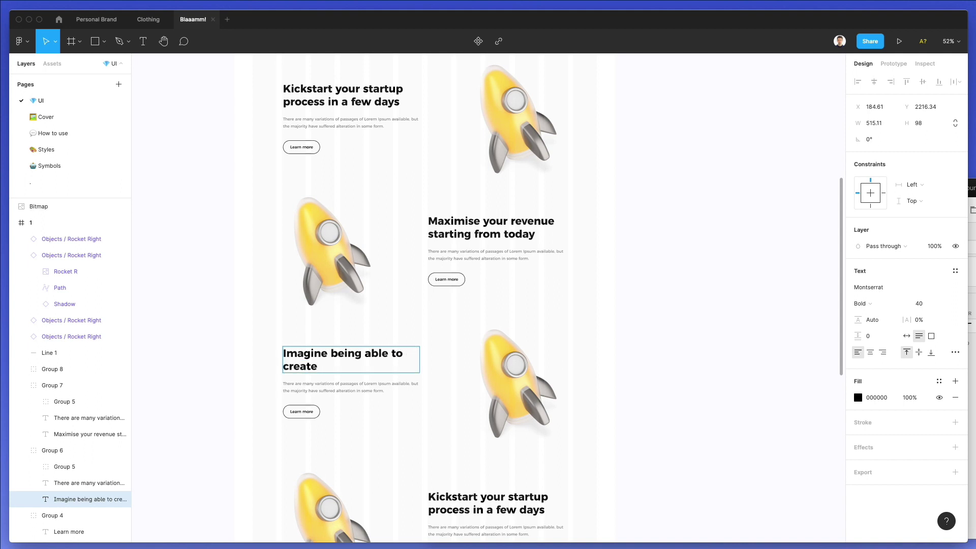
key(BackSpace)
key(BackSpace)
text(aft the perfect designs)
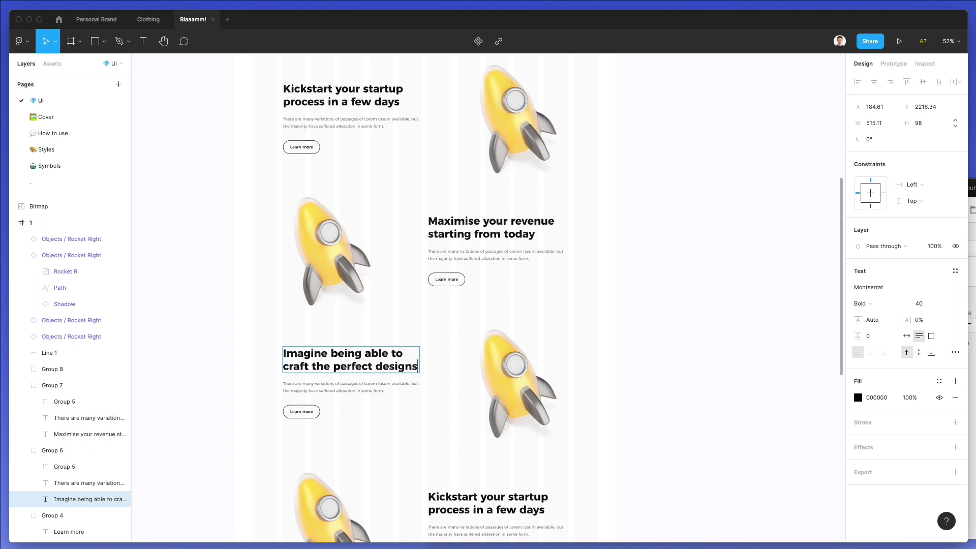
Step: Change the fourth section's heading to "A secure solution encrypted to perfection"
scroll(433, 354, down, 5)
click(457, 376)
key(Return)
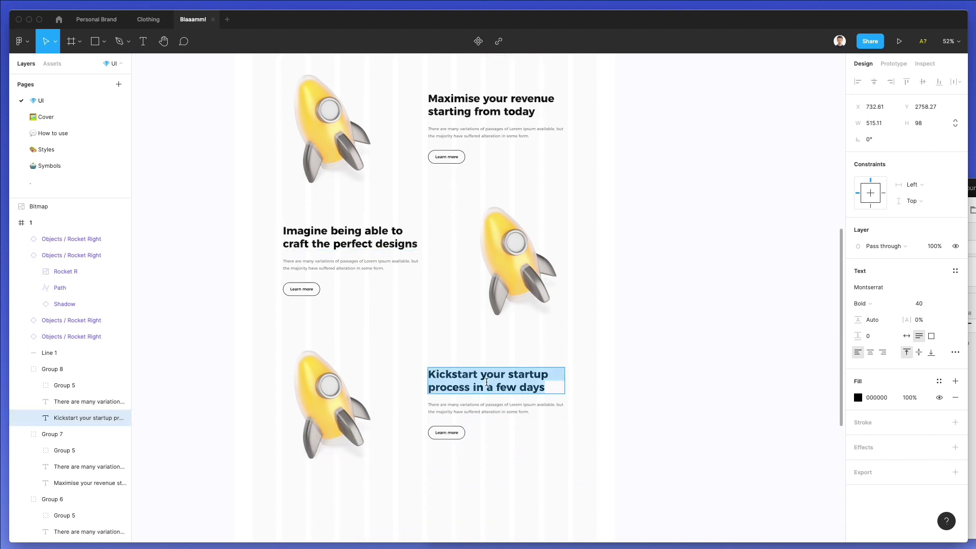
text(A)
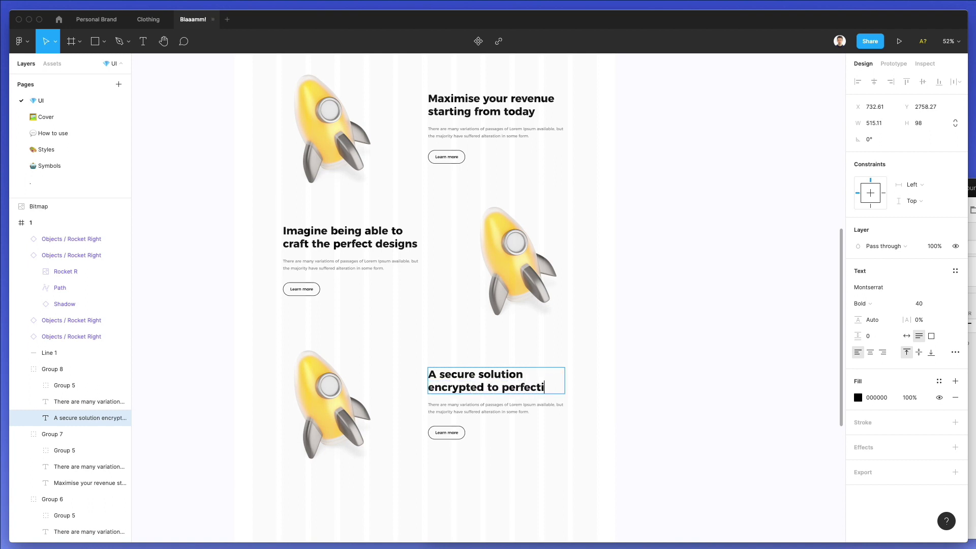
click(388, 311)
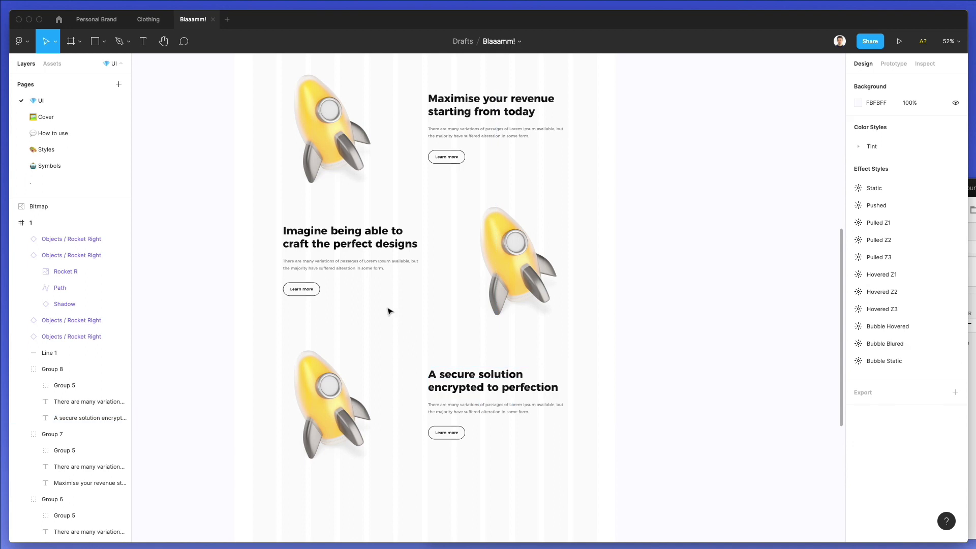
scroll(401, 320, up, 5)
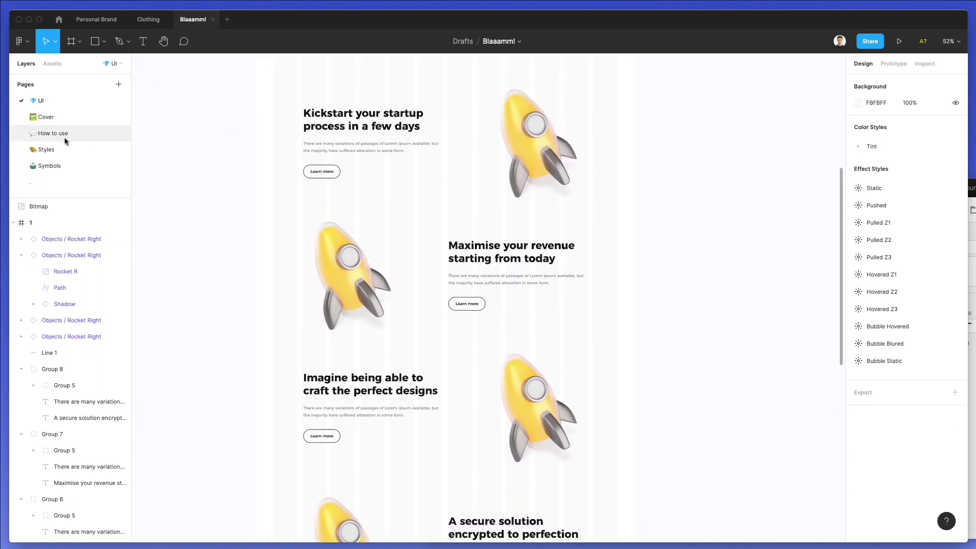
Step: Copy the Objects / Money Right component from the Symbols page and return to the UI page
click(51, 150)
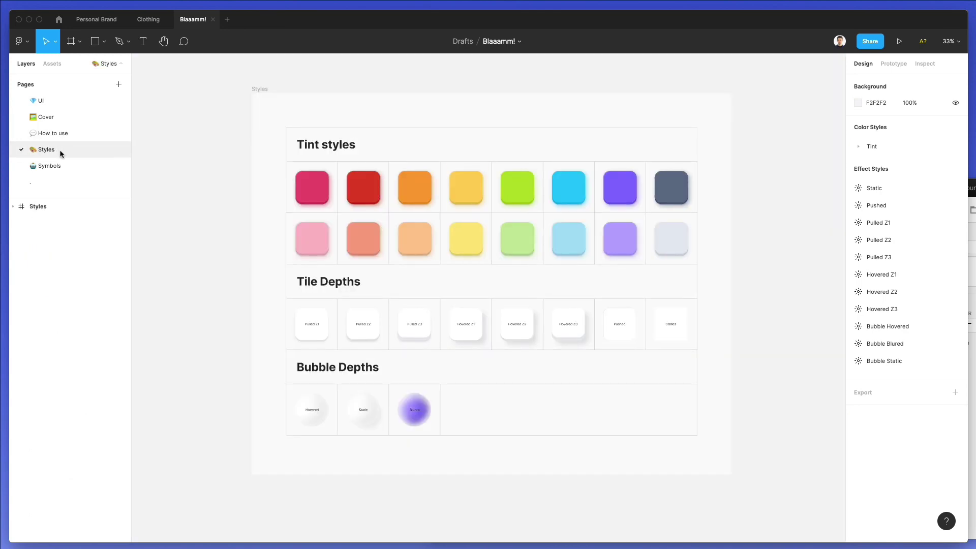
click(56, 166)
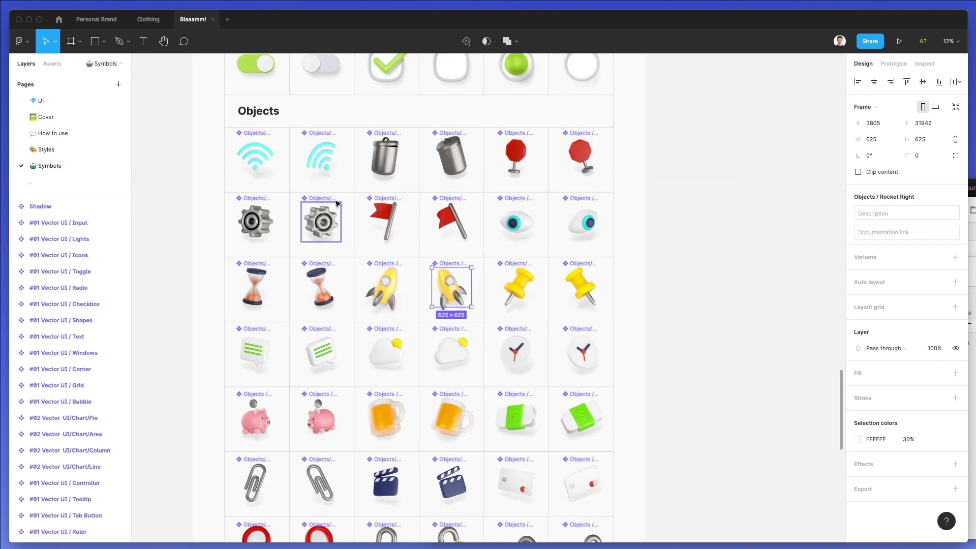
click(222, 259)
scroll(226, 257, down, 3)
scroll(585, 376, up, 5)
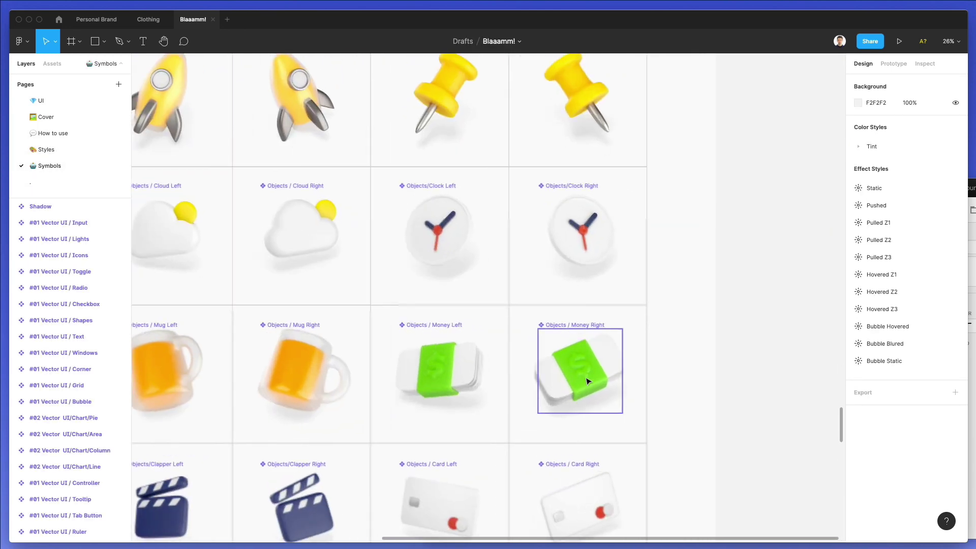
click(569, 339)
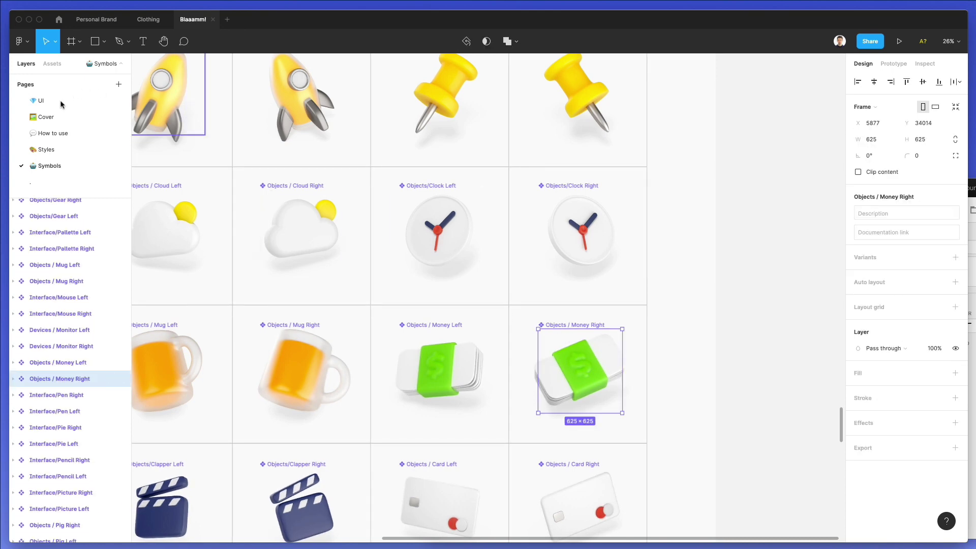
click(60, 103)
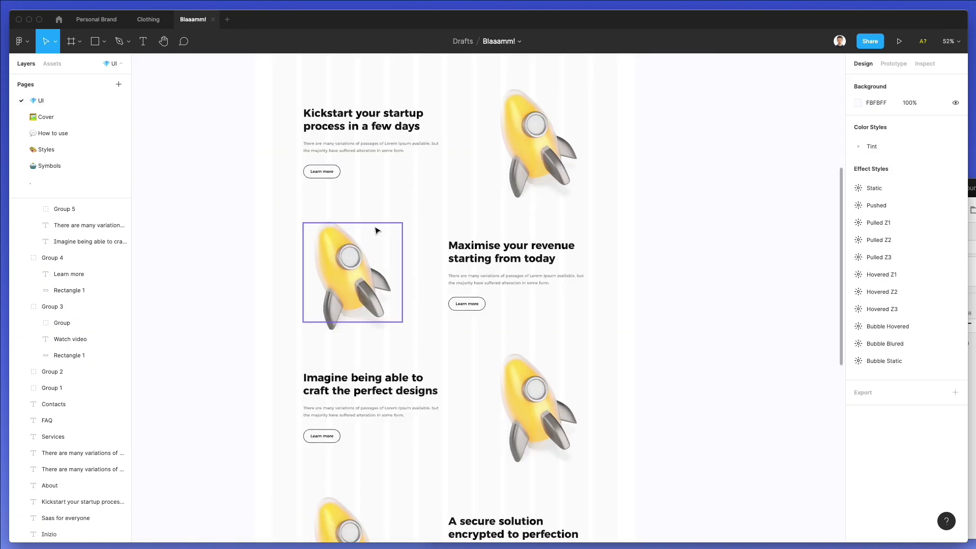
Step: Delete the second section's rocket and paste the Objects / Money Right component into the landing page frame
click(377, 231)
click(416, 225)
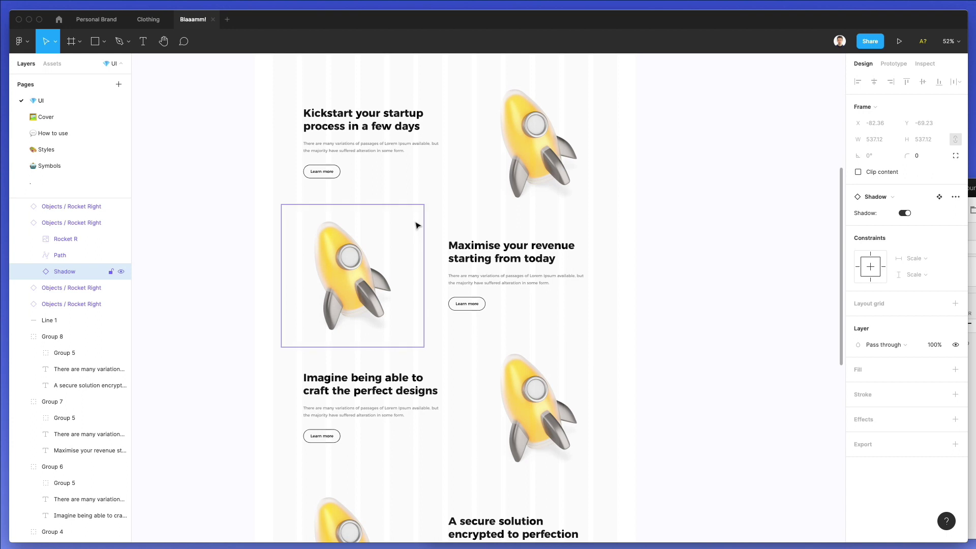
key(super+shift+h)
click(405, 219)
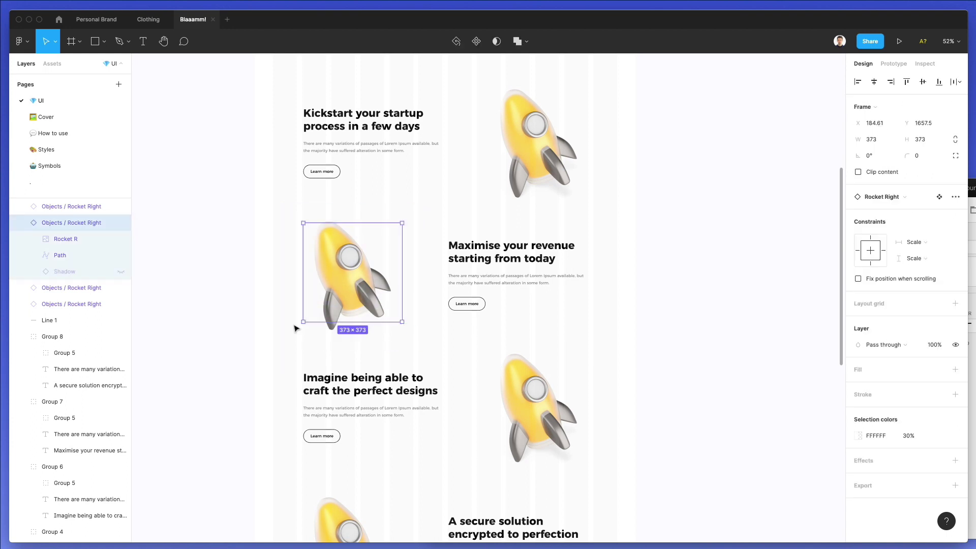
key(Delete)
key(super+v)
Step: Scale the money object to about 341 × 340 and place it beside the "Maximise your revenue" text
drag(455, 321, 526, 163)
drag(606, 115, 573, 116)
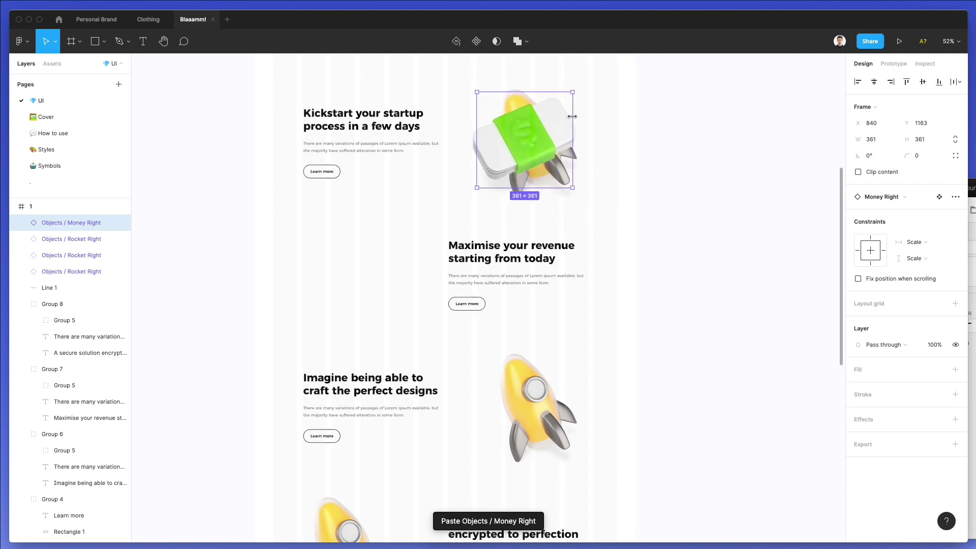
drag(527, 139, 396, 277)
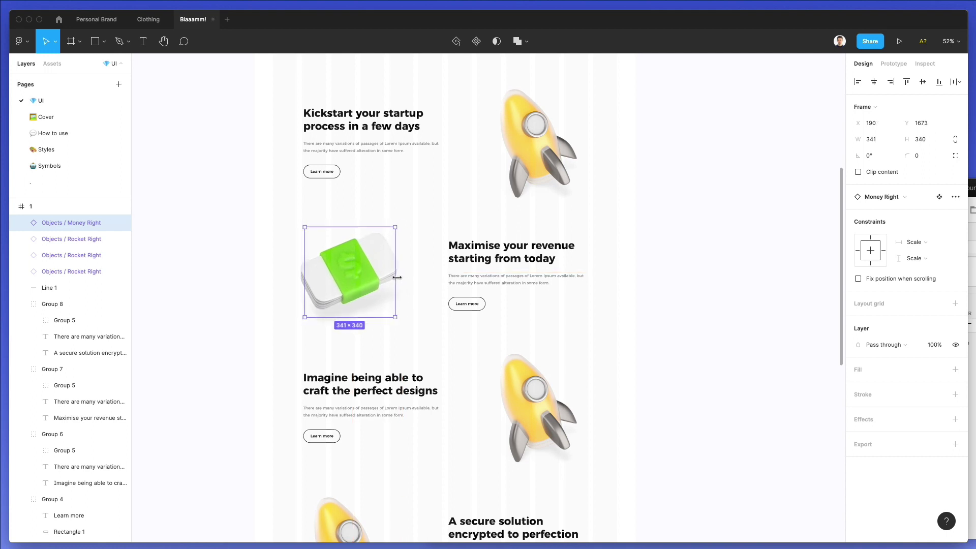
click(416, 266)
Step: Find the Devices / Watch Left component on the Symbols page, copy it and return to the UI page
scroll(420, 260, down, 1)
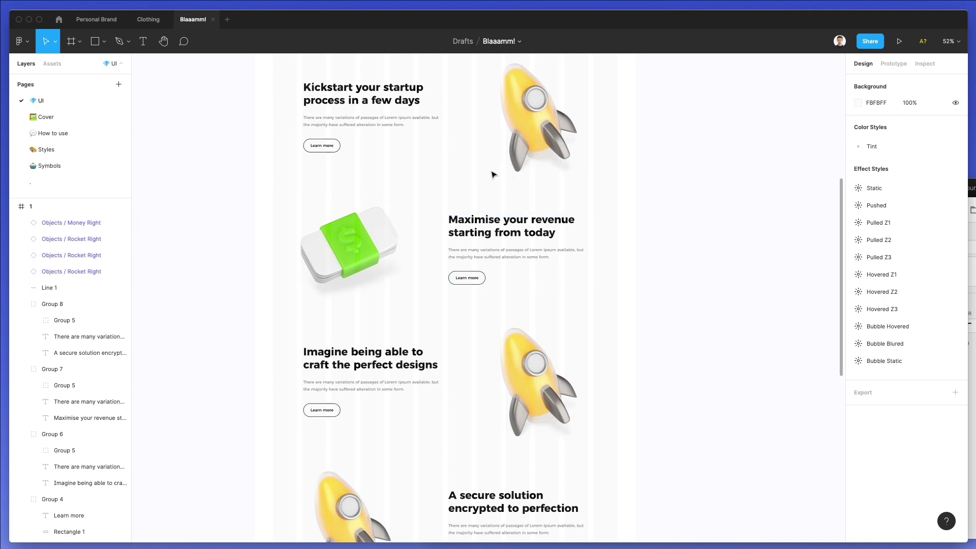
click(392, 233)
click(432, 208)
click(49, 165)
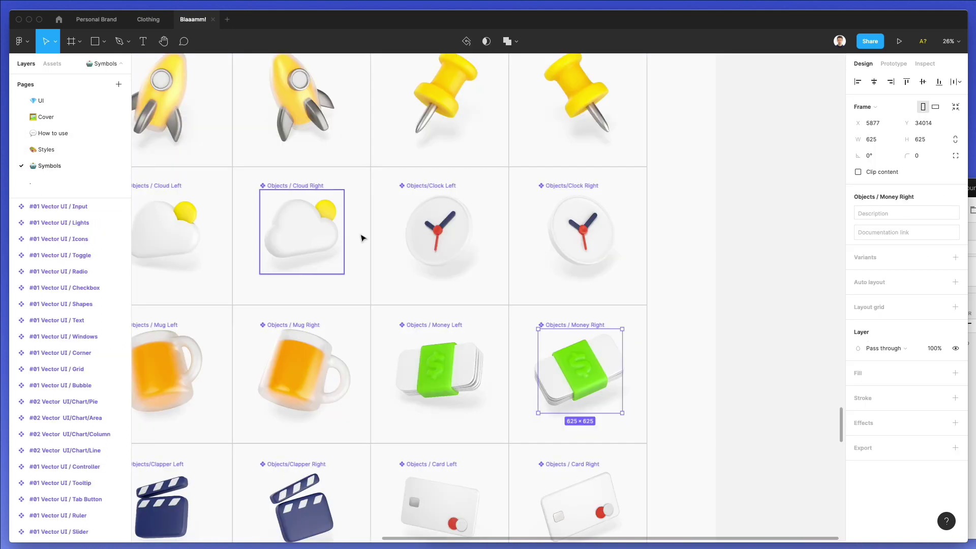
scroll(362, 235, down, 5)
scroll(403, 243, down, 6)
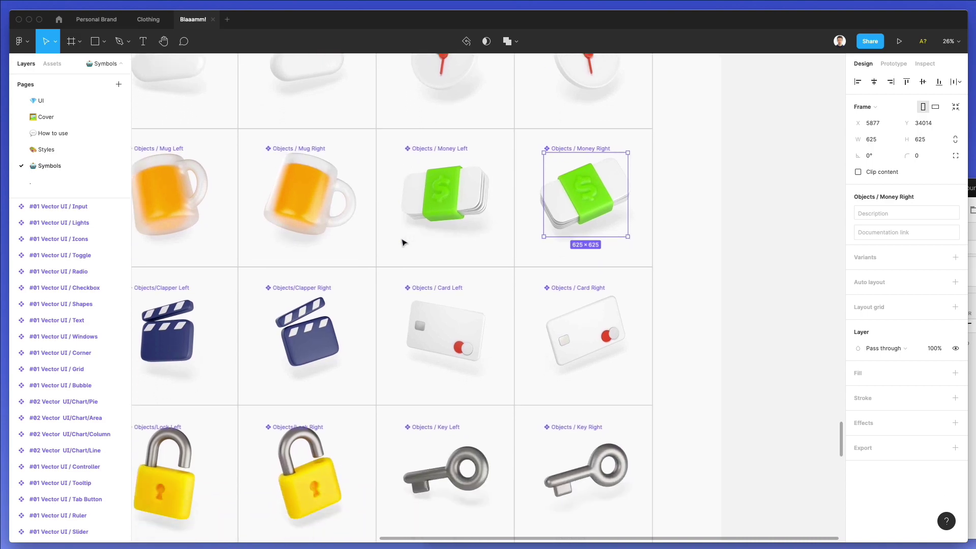
scroll(403, 242, up, 20)
scroll(403, 242, up, 20)
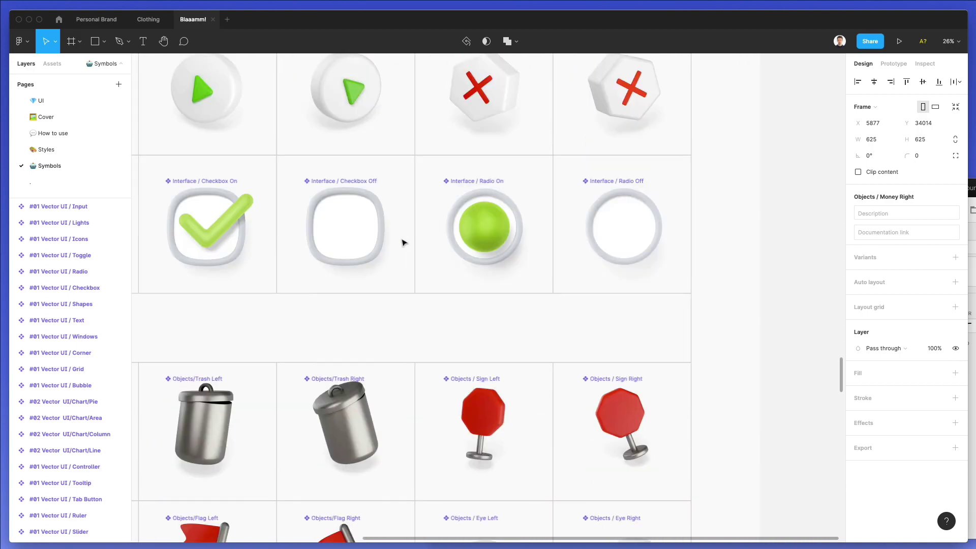
scroll(403, 242, up, 5)
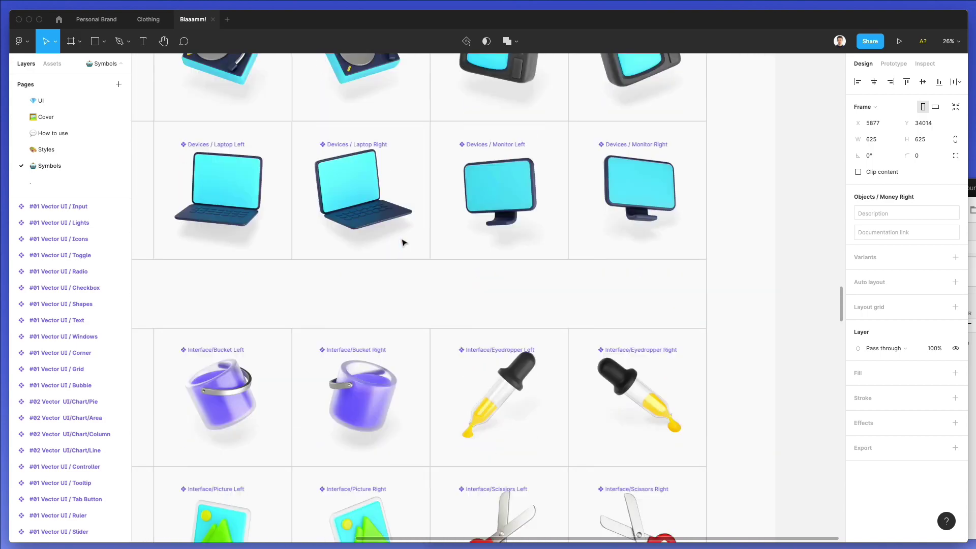
scroll(403, 243, down, 3)
scroll(403, 243, up, 5)
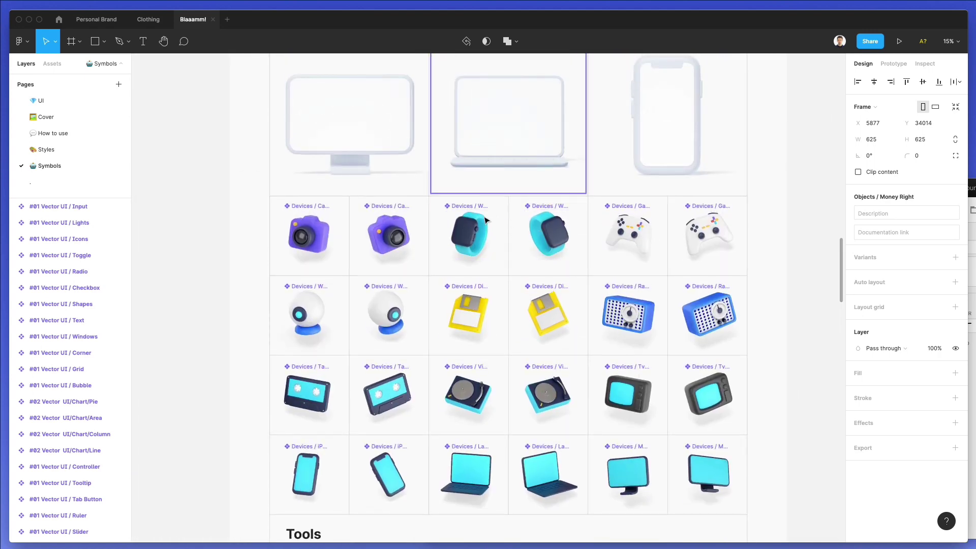
click(484, 217)
click(486, 238)
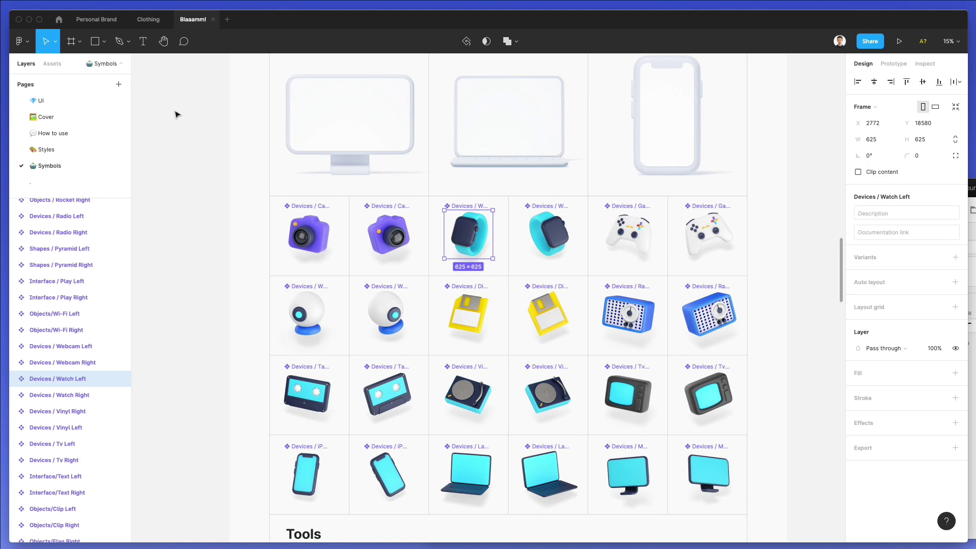
click(57, 104)
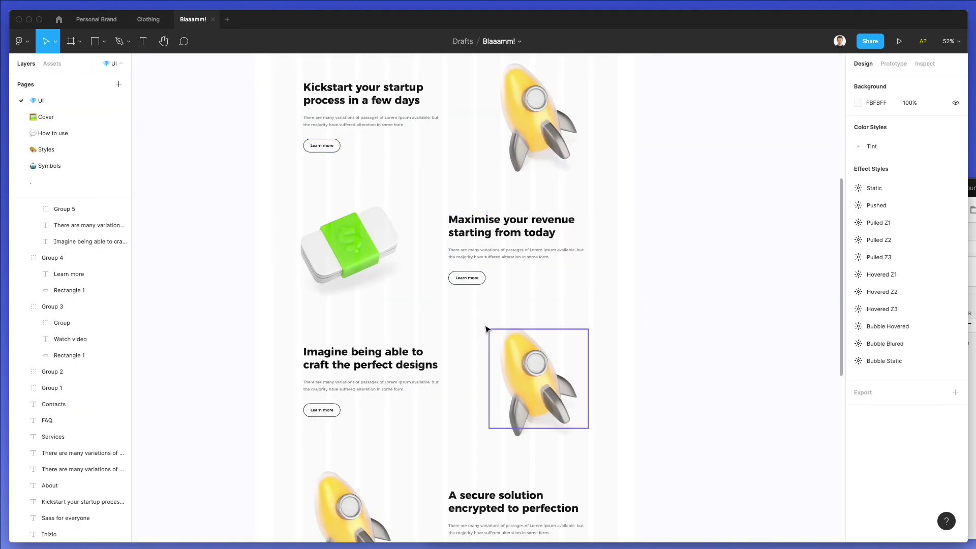
Step: Delete the third section's rocket and paste the Devices / Watch Left component into the frame
click(490, 332)
key(Delete)
key(super+v)
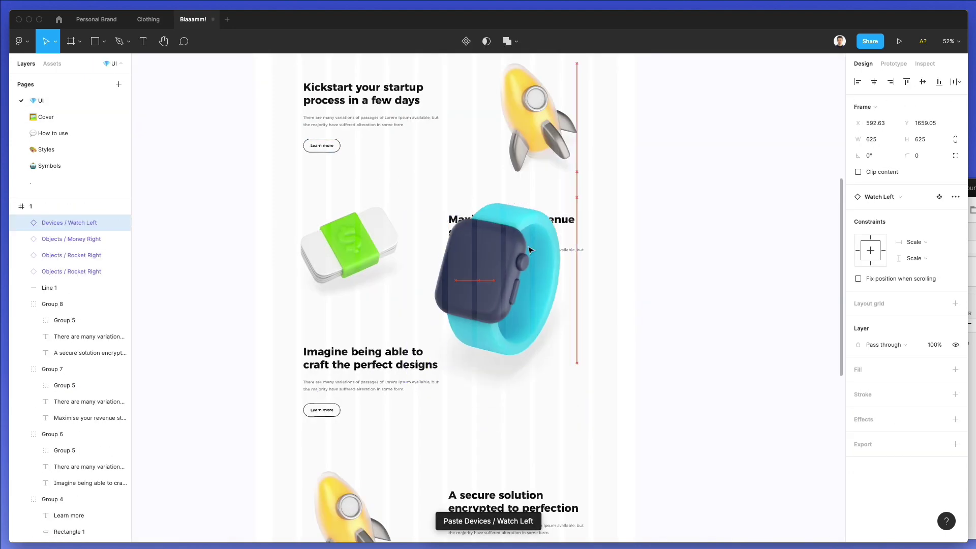
Step: Scale the watch to 440 × 440 and place it to the right of the "Imagine being able to craft" text
drag(529, 250, 560, 148)
click(516, 263)
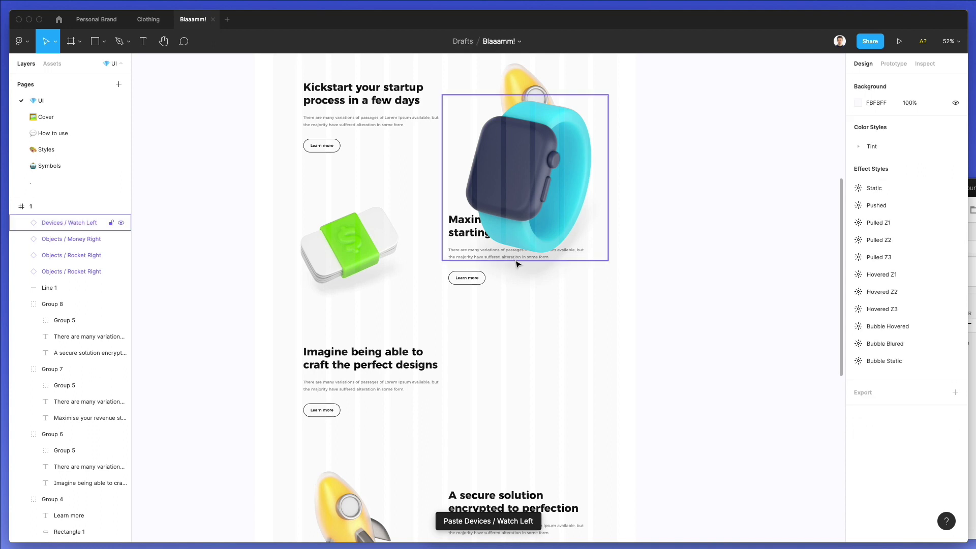
click(530, 259)
drag(529, 261, 526, 220)
drag(549, 135, 541, 358)
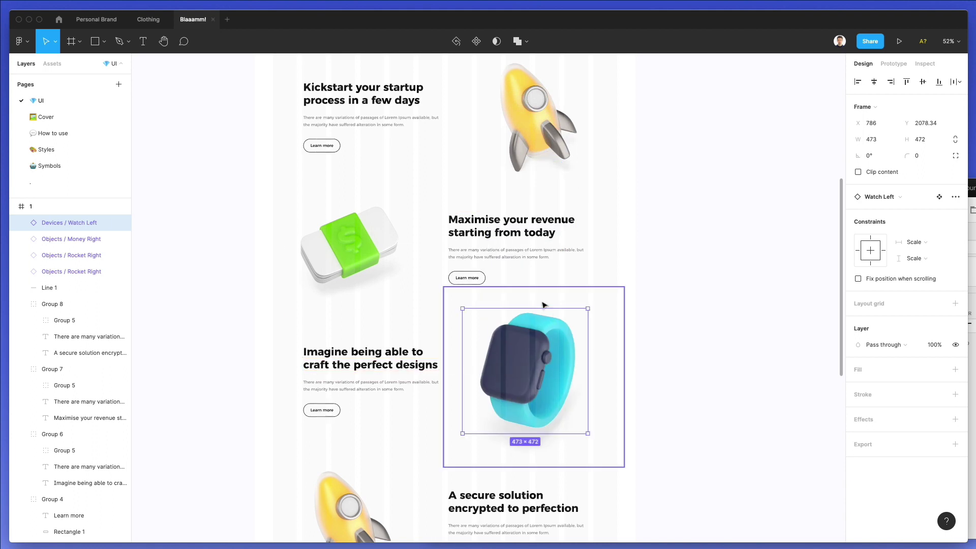
drag(543, 307, 543, 313)
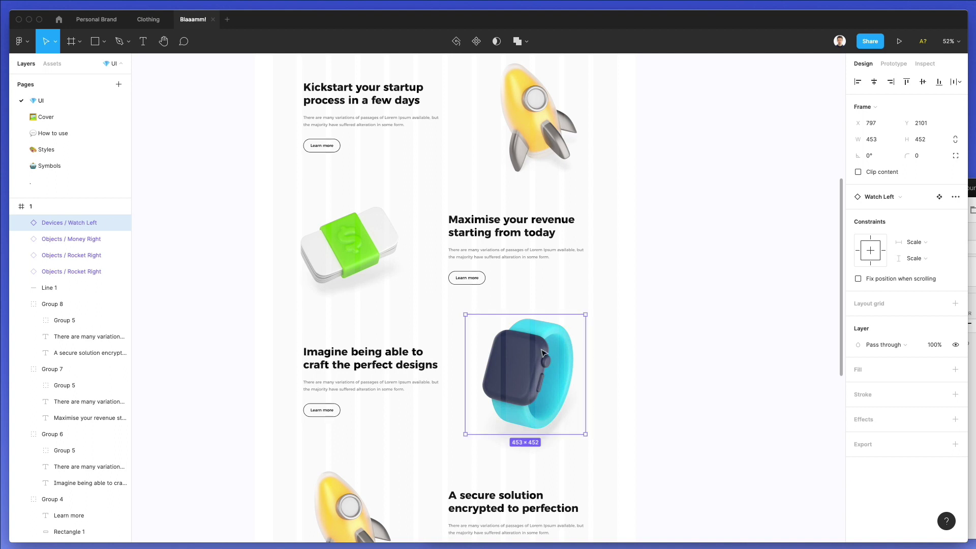
drag(542, 352, 546, 351)
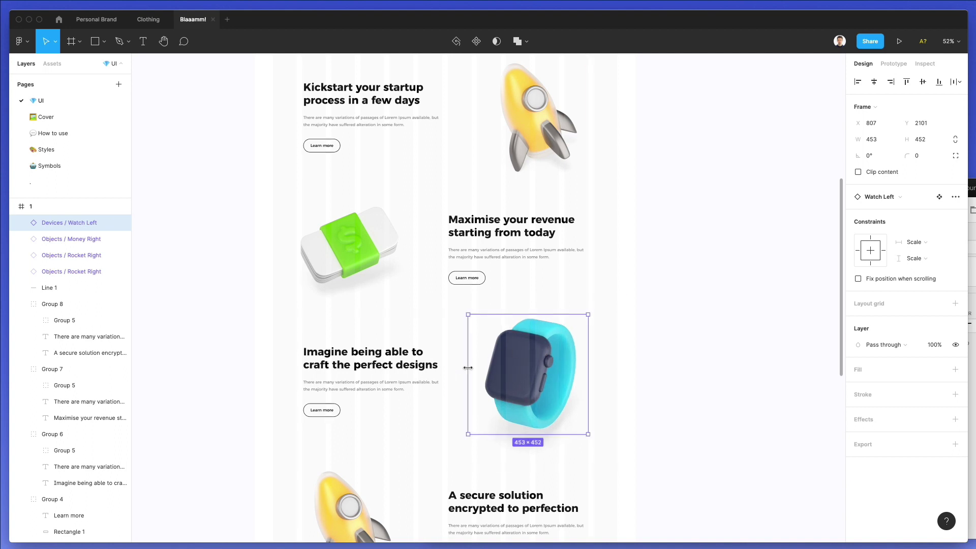
drag(467, 367, 472, 367)
Step: Find the Objects/Lock Right component on the Symbols page, copy it and return to the UI page
scroll(476, 367, down, 5)
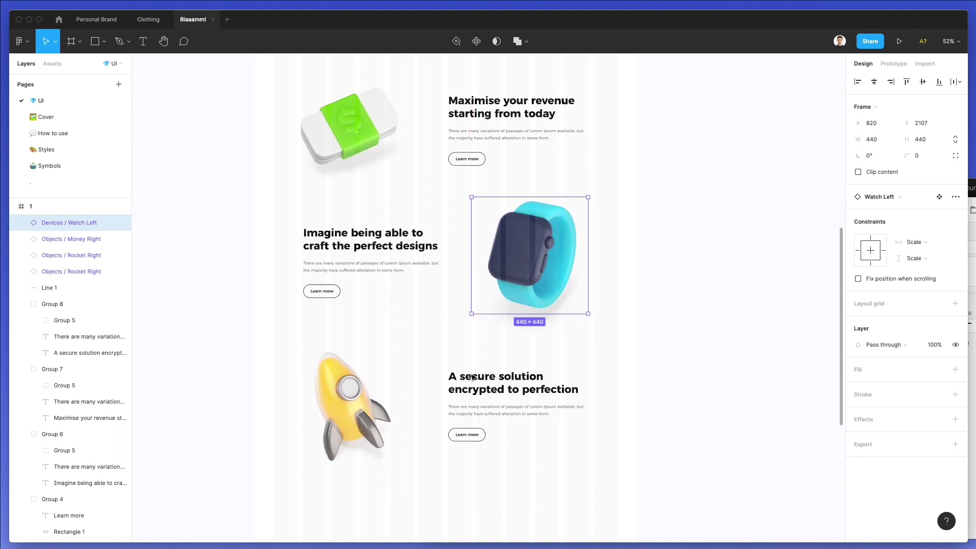
click(60, 165)
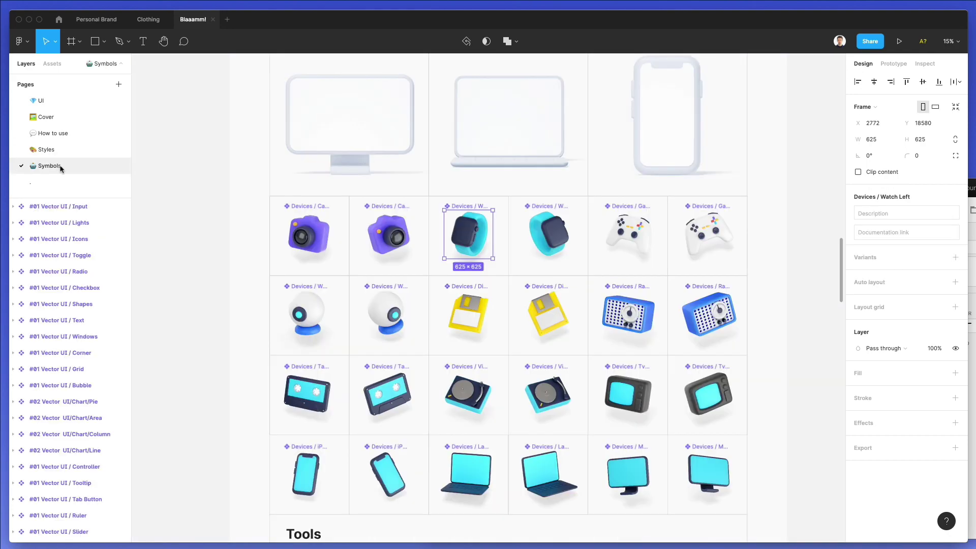
scroll(463, 287, down, 15)
scroll(462, 287, down, 20)
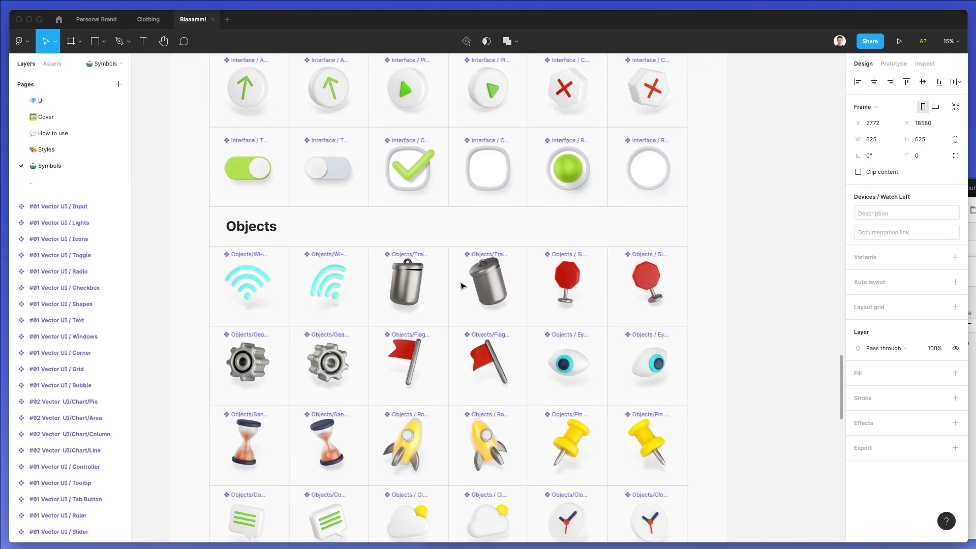
scroll(462, 286, down, 4)
scroll(463, 287, up, 7)
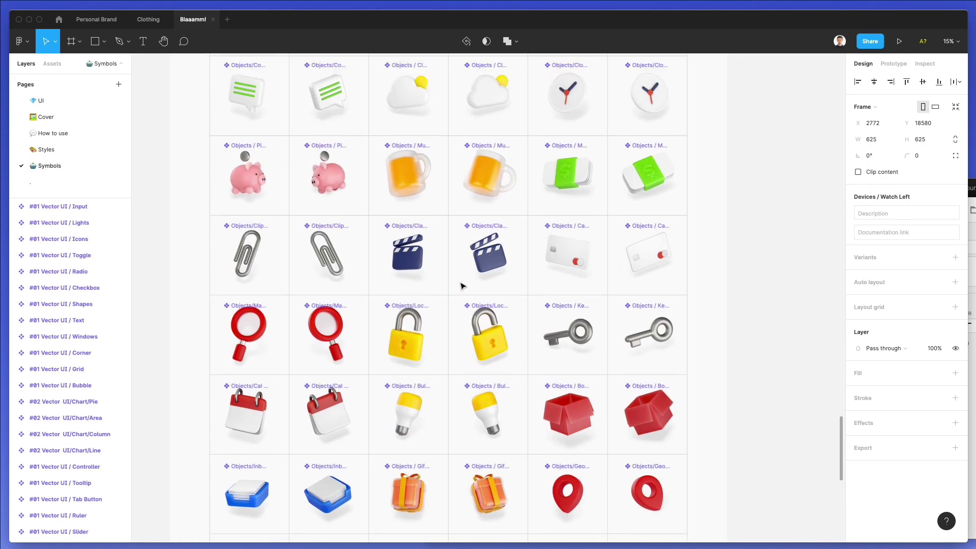
click(505, 328)
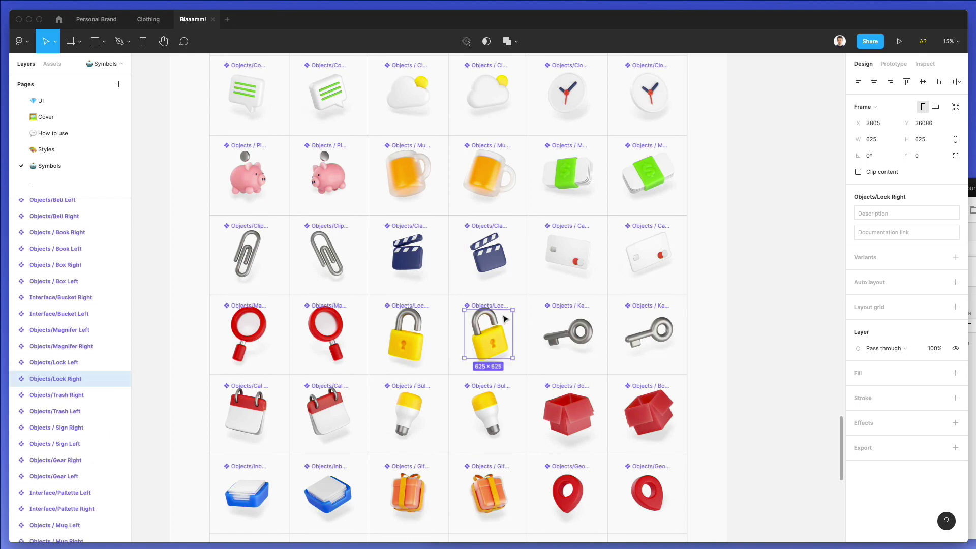
click(41, 100)
Step: Replace the fourth section's rocket with the copied lock, scaled to about 378 × 378 beside the "A secure solution" text
scroll(369, 284, down, 3)
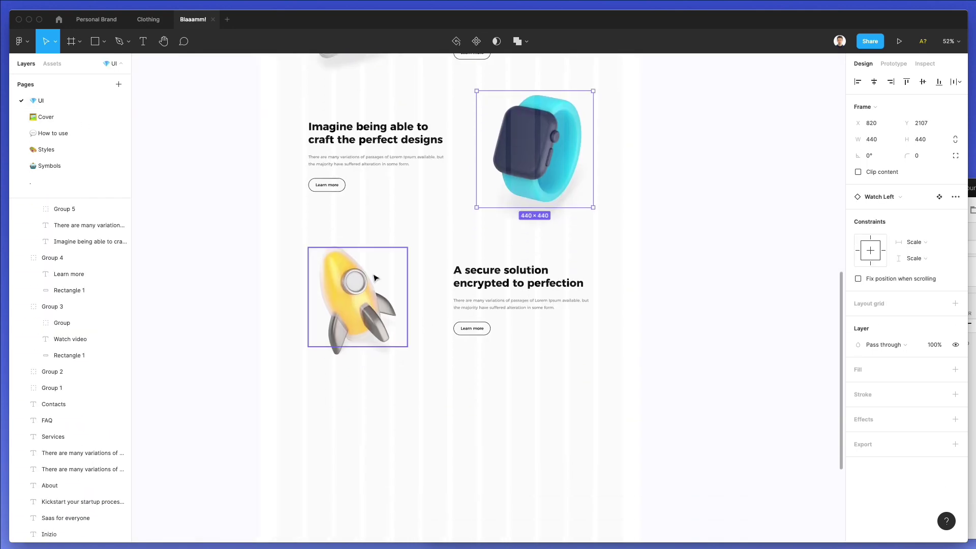
click(369, 249)
key(Delete)
key(super+v)
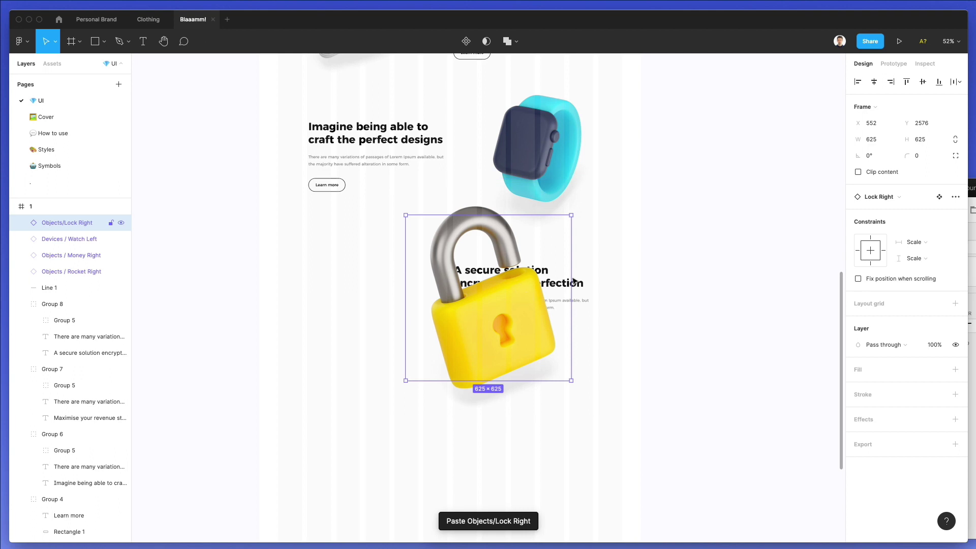
drag(536, 283, 362, 301)
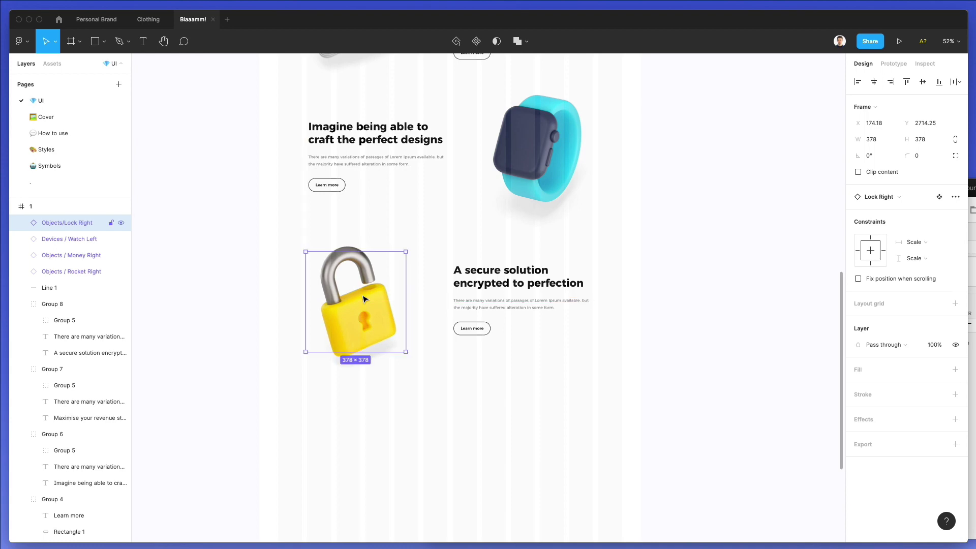
click(450, 382)
Step: Duplicate the header's logo, navigation links and Get Started button below the fourth section as a footer row
scroll(434, 368, up, 10)
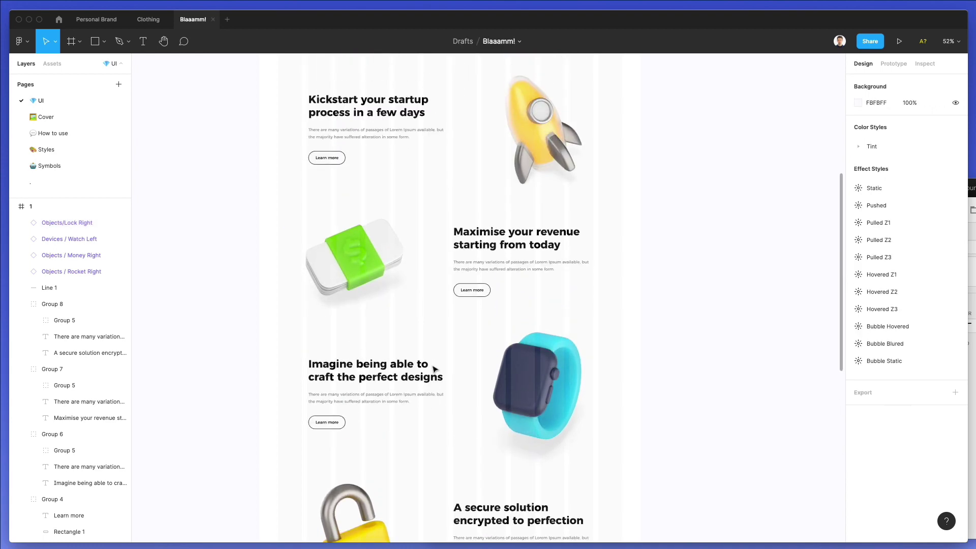
scroll(435, 368, down, 1)
scroll(434, 368, down, 3)
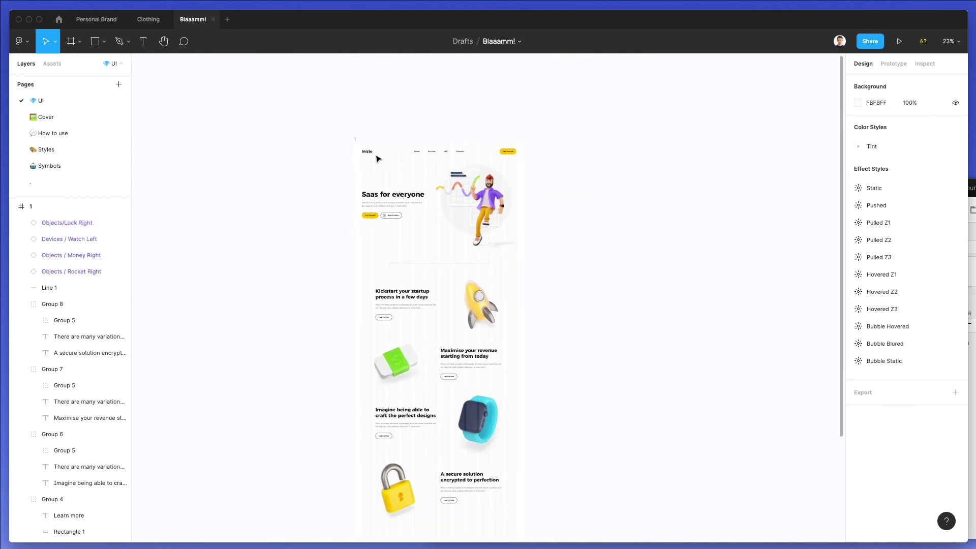
drag(344, 147, 459, 416)
scroll(459, 416, up, 5)
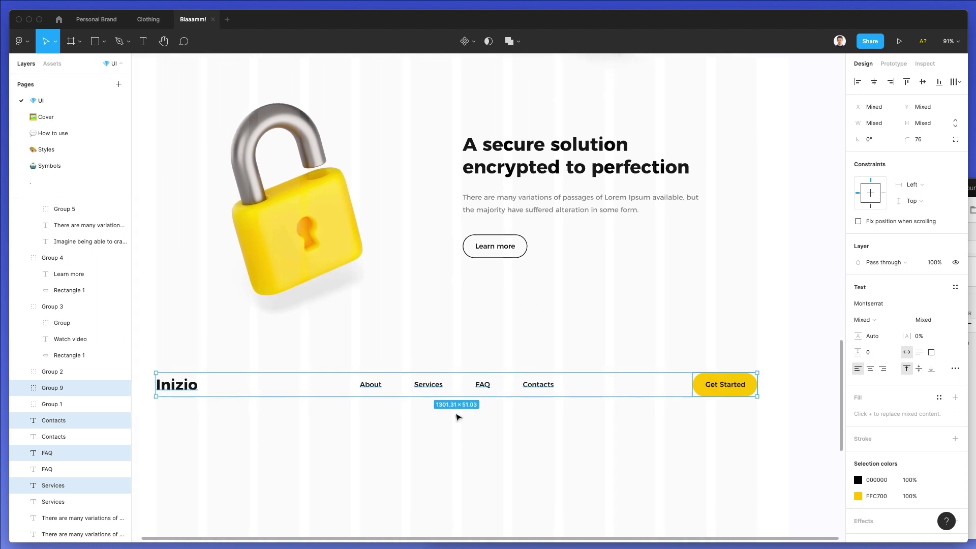
drag(480, 395, 475, 414)
Step: Draw a full-width rectangle about 1440 × 260 over the footer row as its background
key(r)
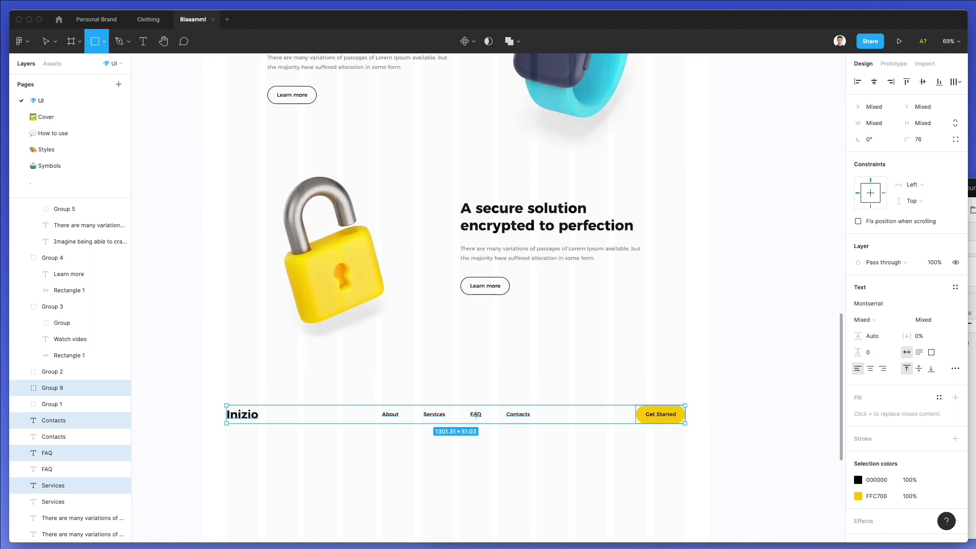
mouse_move(206, 374)
mouse_down()
mouse_move(630, 464)
mouse_move(709, 464)
mouse_up()
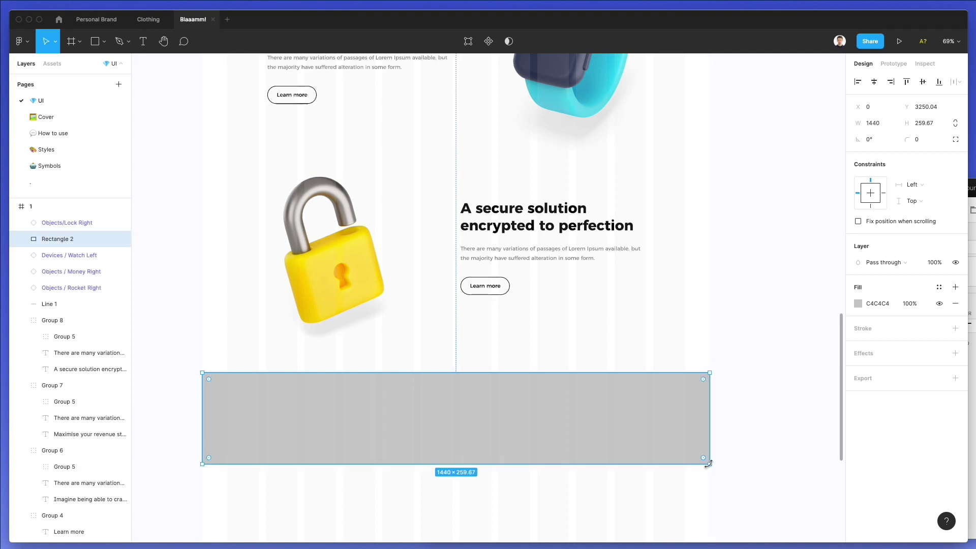
Step: Send the full-width footer rectangle backward in the layer order until it sits behind the footer's logo, links and button
key(super+bracketleft)
key(super+bracketleft)
key(super+bracketleft)
key(super+bracketleft)
key(super+bracketleft)
key(super+bracketleft)
key(super+bracketleft)
key(super+bracketleft)
key(super+bracketleft)
key(super+bracketleft)
key(super+bracketleft)
key(super+bracketleft)
key(super+bracketleft)
key(super+bracketleft)
key(super+bracketleft)
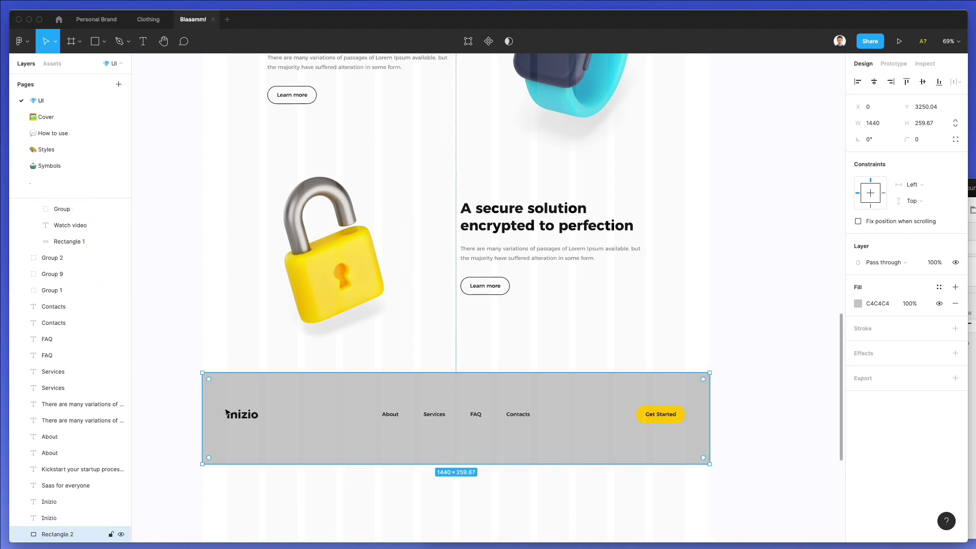
Step: Recolour the footer's Inizio logo and its four navigation links white, using a colour sampled from the page
drag(183, 386, 544, 445)
shift+click(529, 388)
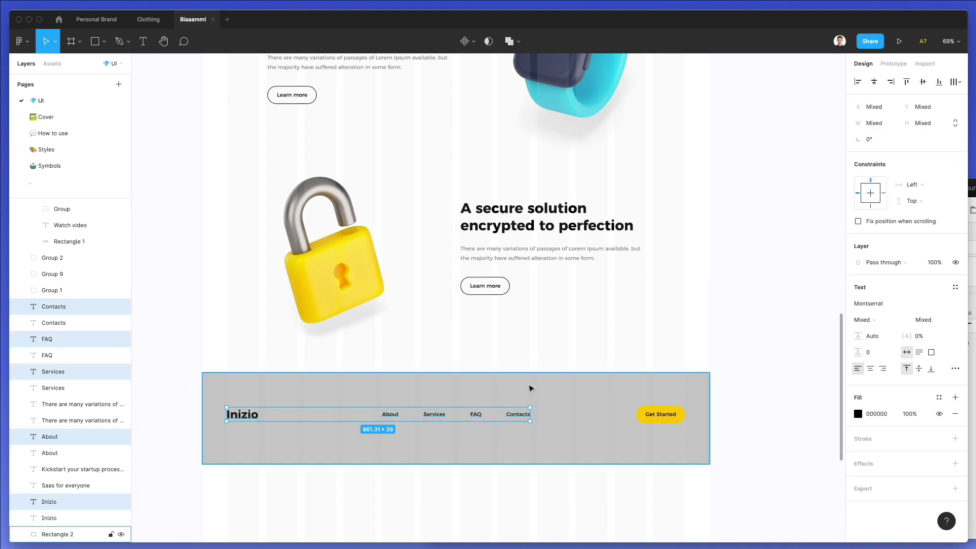
key(i)
click(459, 329)
Step: Fill the footer's background rectangle with black 000000, sampled from the "A secure solution" heading
click(454, 395)
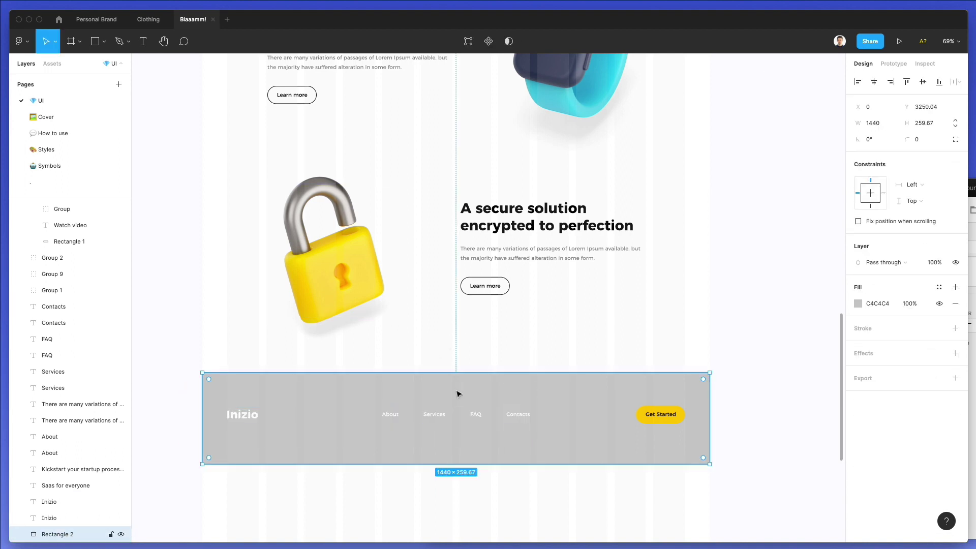
key(i)
click(492, 212)
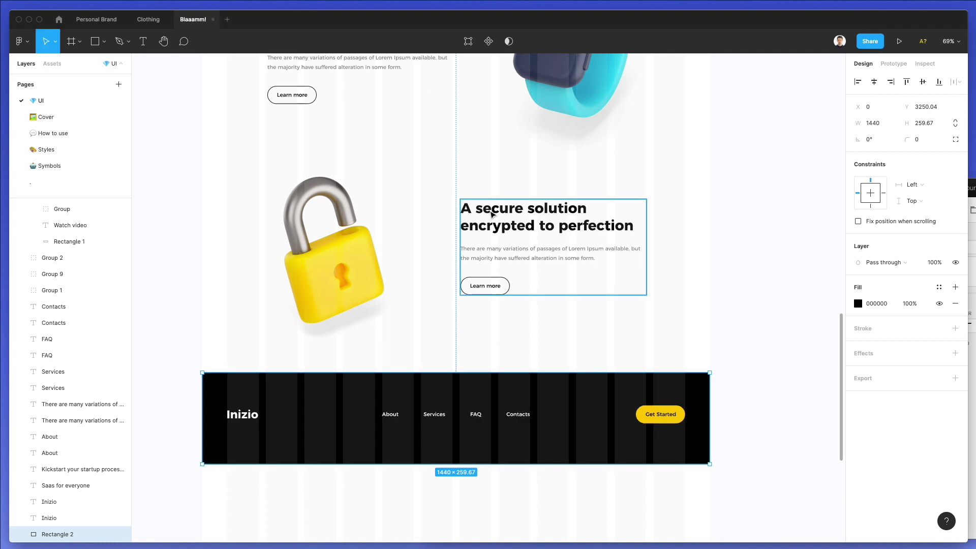
Step: Move the whole footer, background and contents together, down about 40 px to widen the gap below the lock section
drag(531, 375, 531, 375)
scroll(531, 375, down, 5)
drag(672, 353, 368, 425)
key(shift+Down)
key(shift+Down)
key(shift+Down)
key(shift+Down)
scroll(486, 375, up, 2)
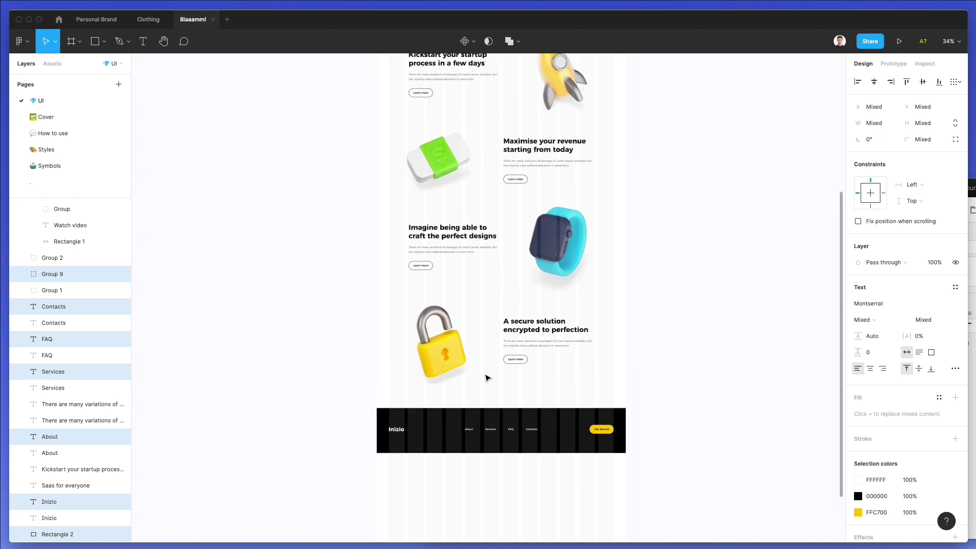
Step: Shorten page frame 1 to a height of 3546 so that it ends at the footer's lower edge
scroll(486, 377, up, 5)
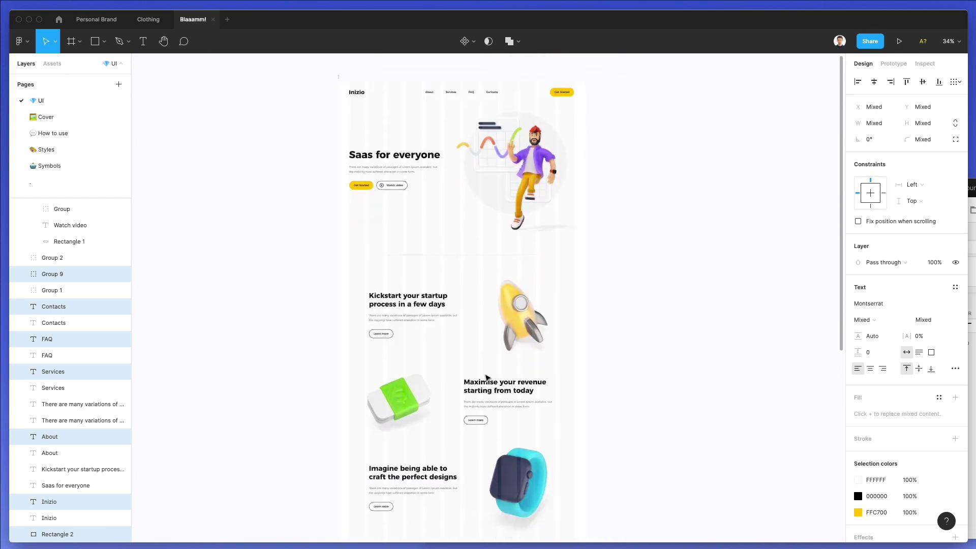
scroll(485, 377, down, 6)
scroll(559, 361, left, 1)
scroll(605, 356, up, 8)
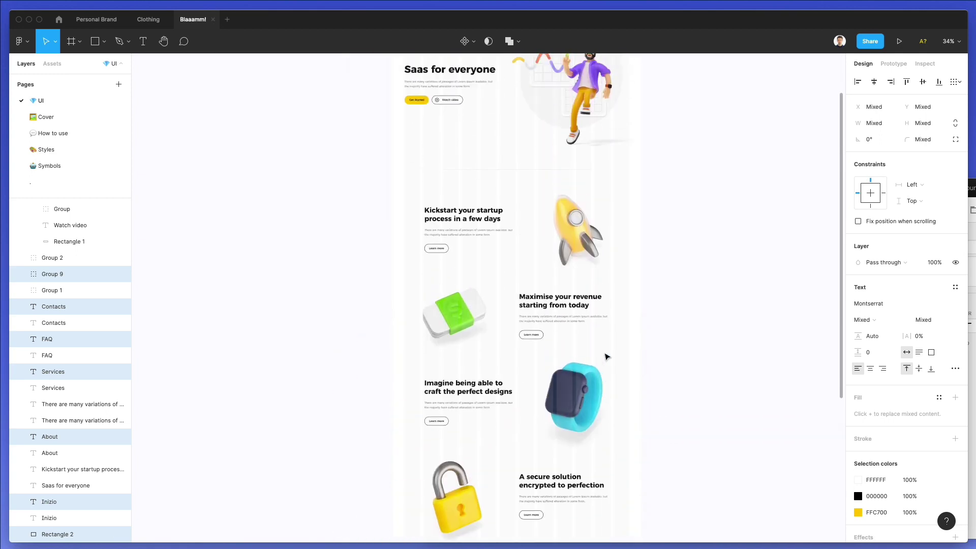
click(400, 191)
click(400, 191)
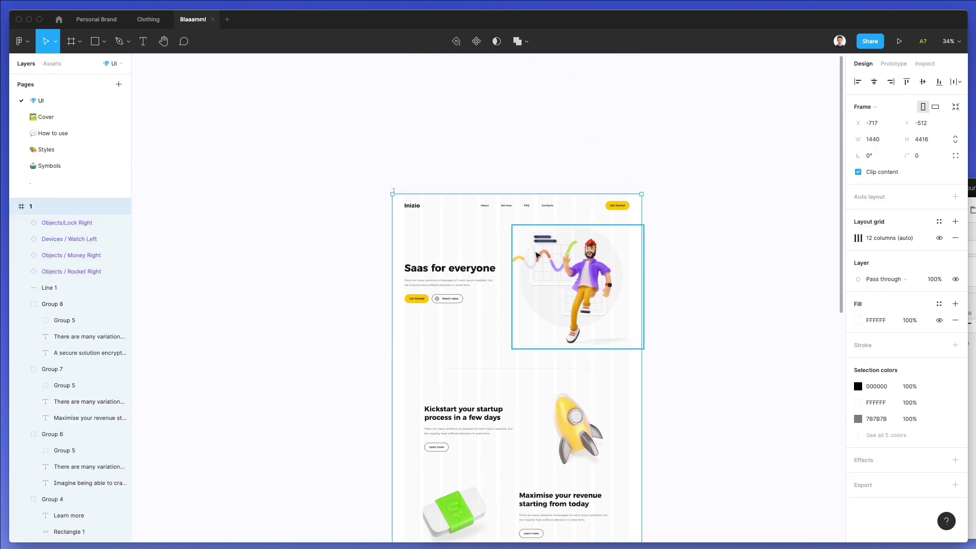
scroll(536, 255, down, 12)
drag(520, 305, 516, 157)
scroll(517, 158, up, 5)
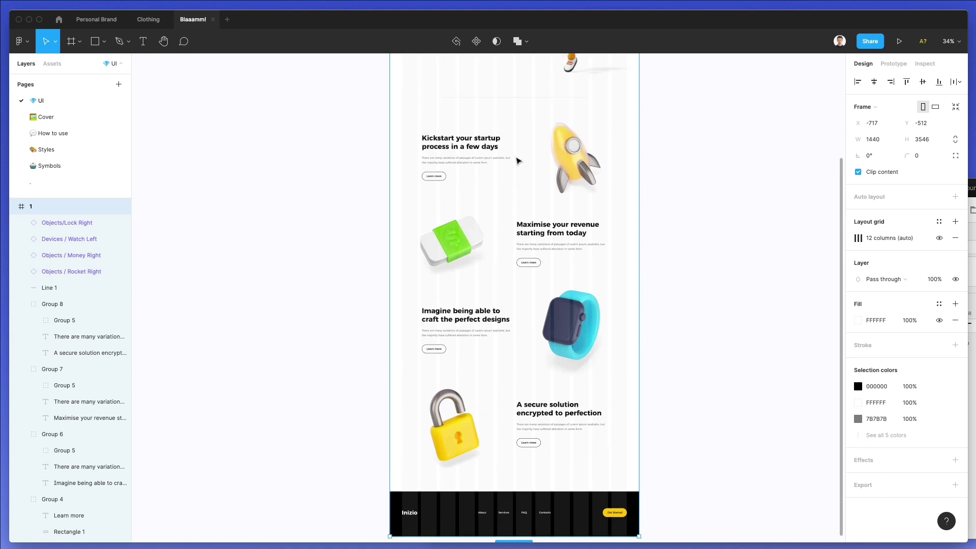
Step: Hide the page frame's 12-column layout grid and clear the selection
click(938, 238)
scroll(697, 220, up, 2)
click(695, 224)
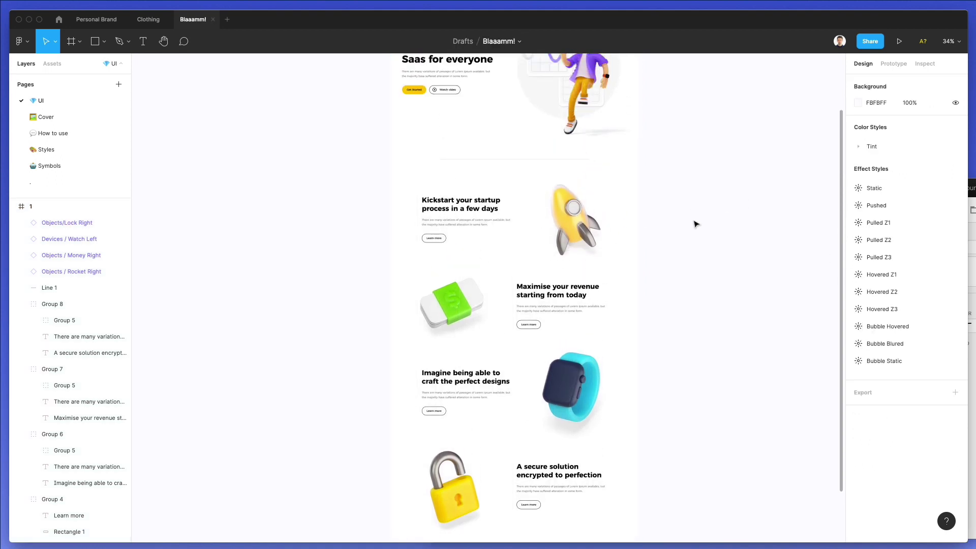
Step: Hide the editor interface, enlarge the window to fill the screen and review the landing page from its header
key(ctrl+backslash)
scroll(536, 246, up, 5)
scroll(537, 247, up, 5)
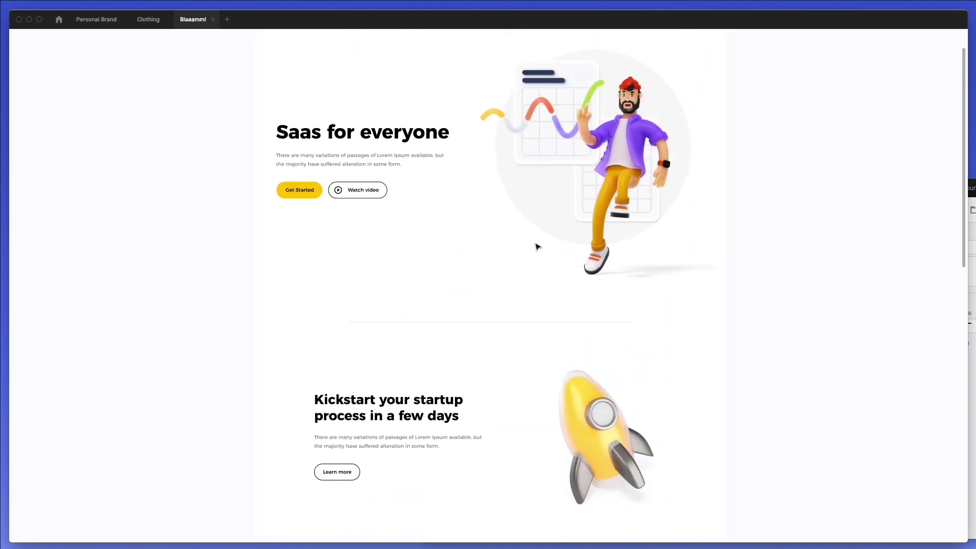
scroll(537, 246, up, 3)
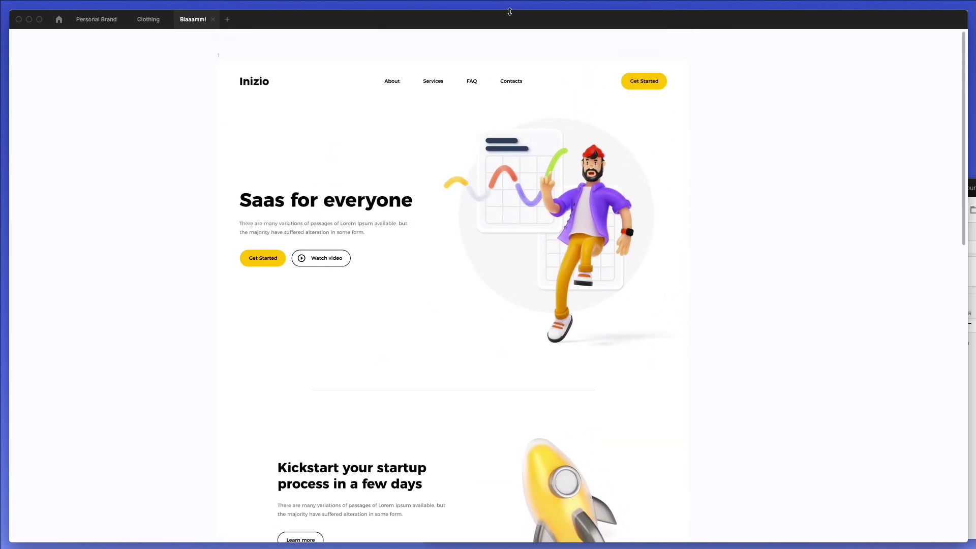
double_click(510, 12)
scroll(533, 59, left, 2)
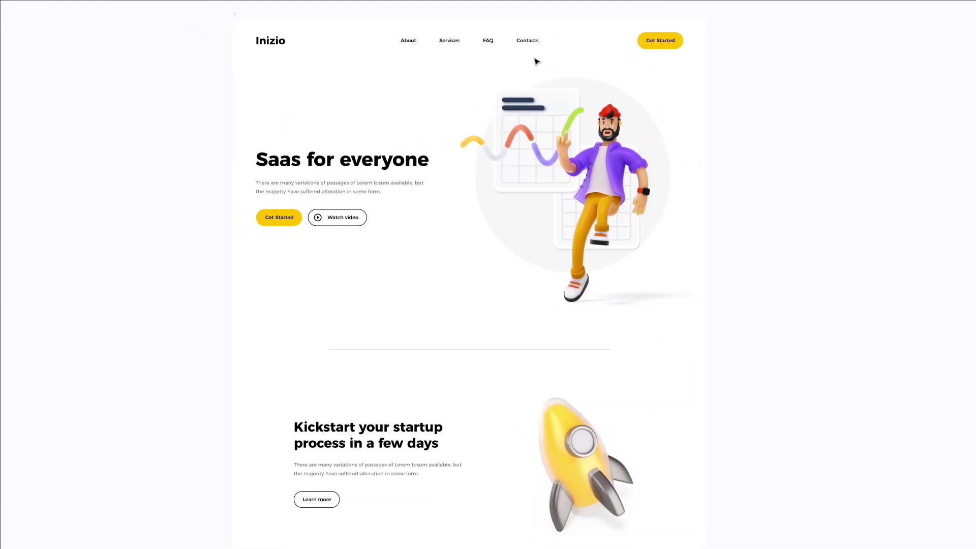